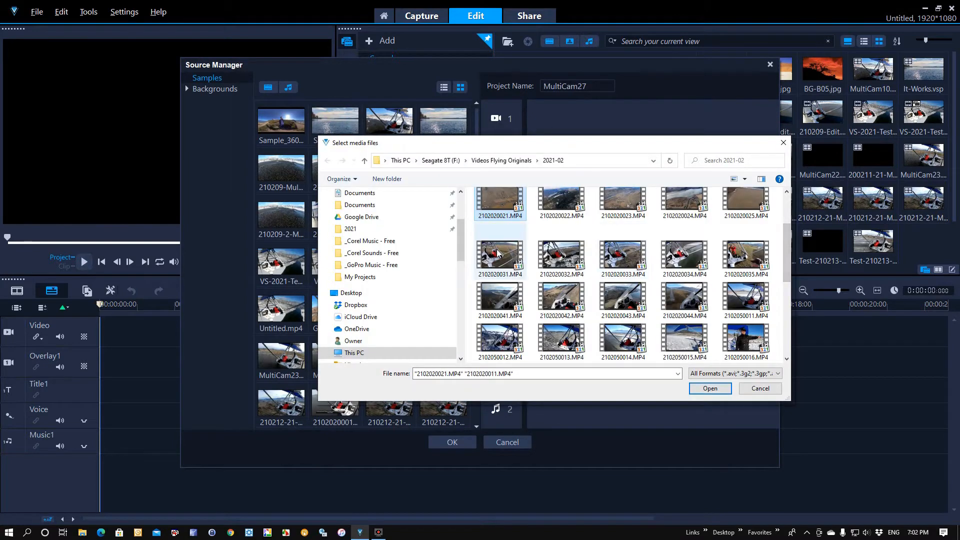
Add the clips 2102020031.MP4 and 2102020041.MP4 to the current file selection.
ctrl+click(499, 257)
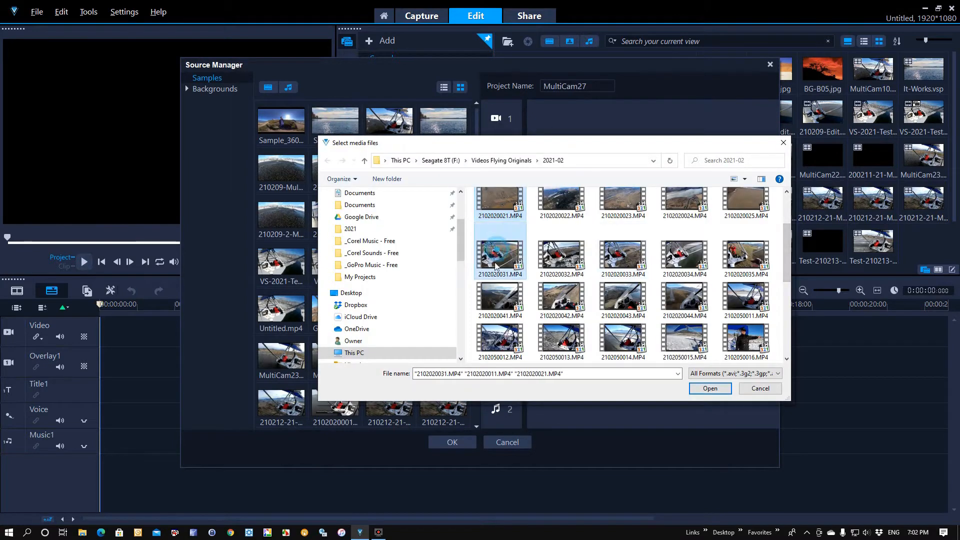
ctrl+click(501, 310)
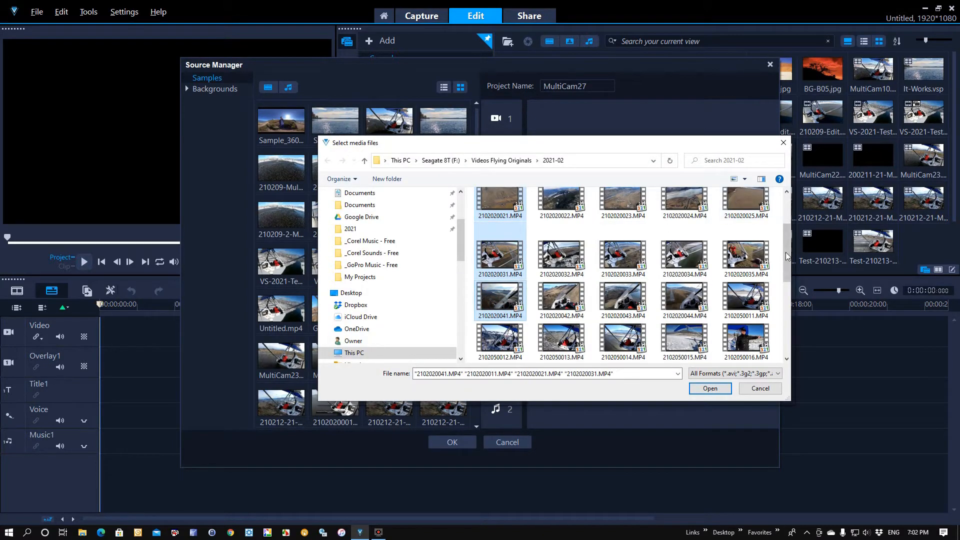
drag(787, 245, 788, 200)
Try to switch the media file browser from large icons to small icons, details, tiles and medium icons.
click(745, 179)
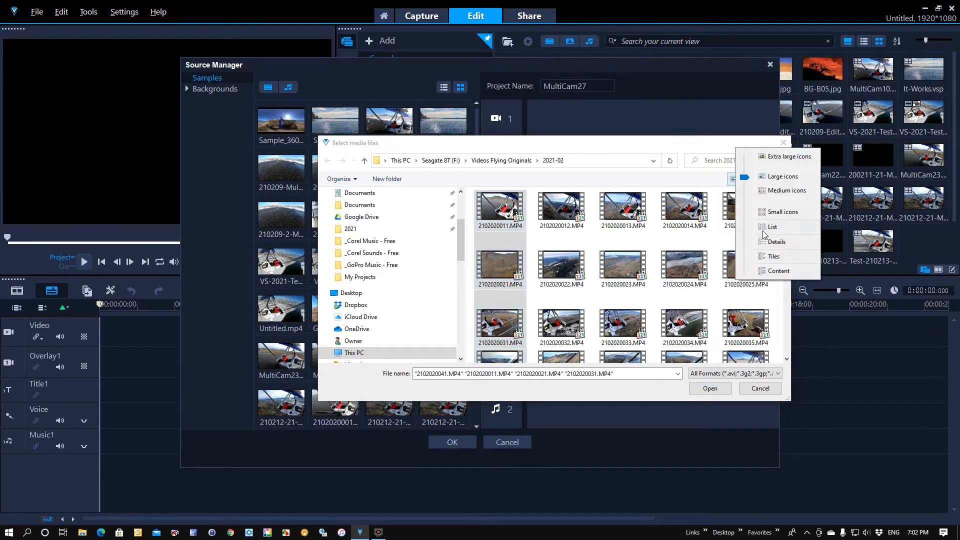
click(773, 211)
click(745, 178)
click(784, 243)
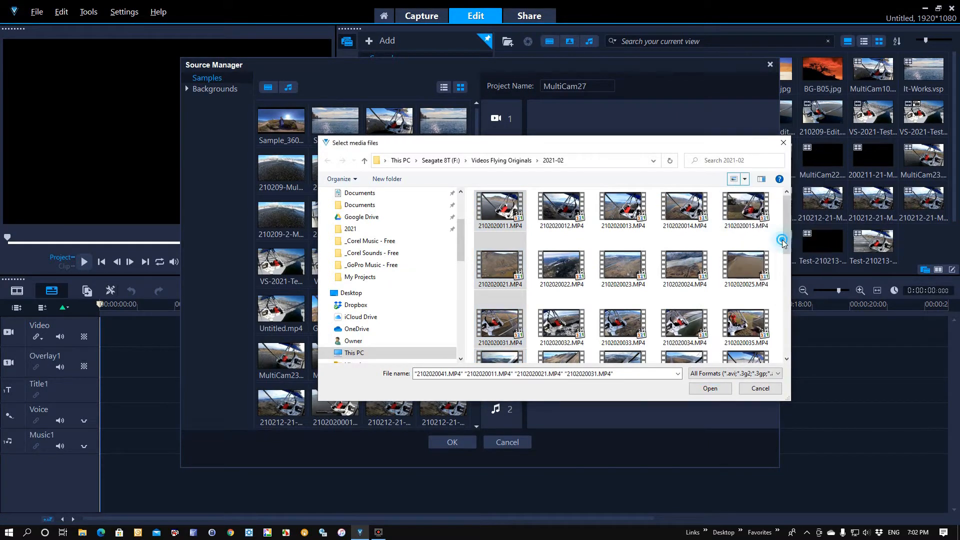
click(746, 179)
click(792, 262)
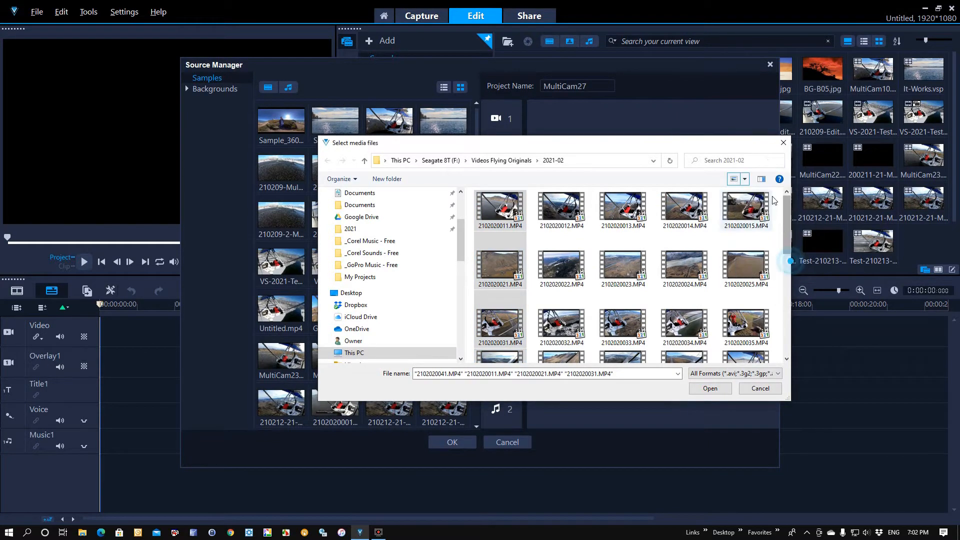
click(745, 179)
click(778, 190)
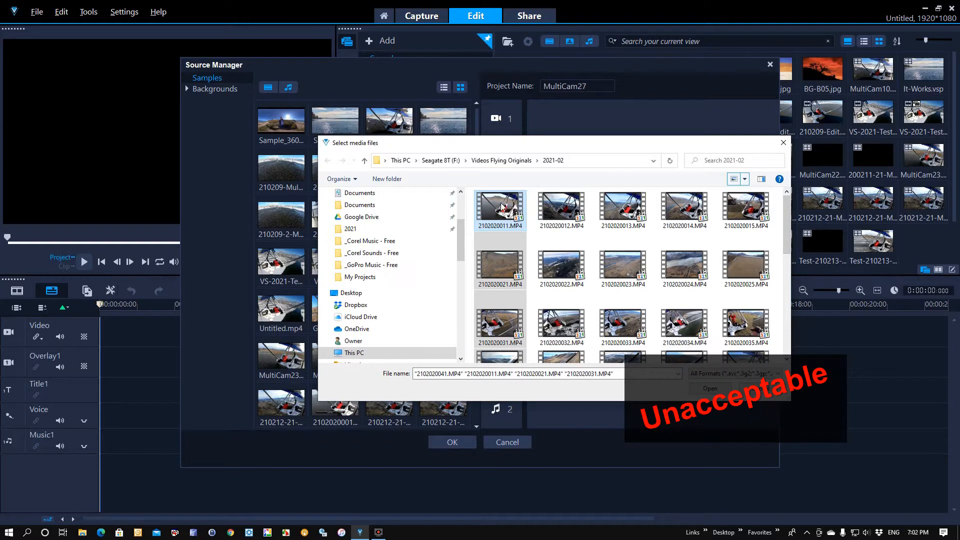
Reselect the clips 2102020011.MP4, 2102020021.MP4, 2102020031.MP4 and 2102020041.MP4 in the 2021-02 folder.
click(501, 206)
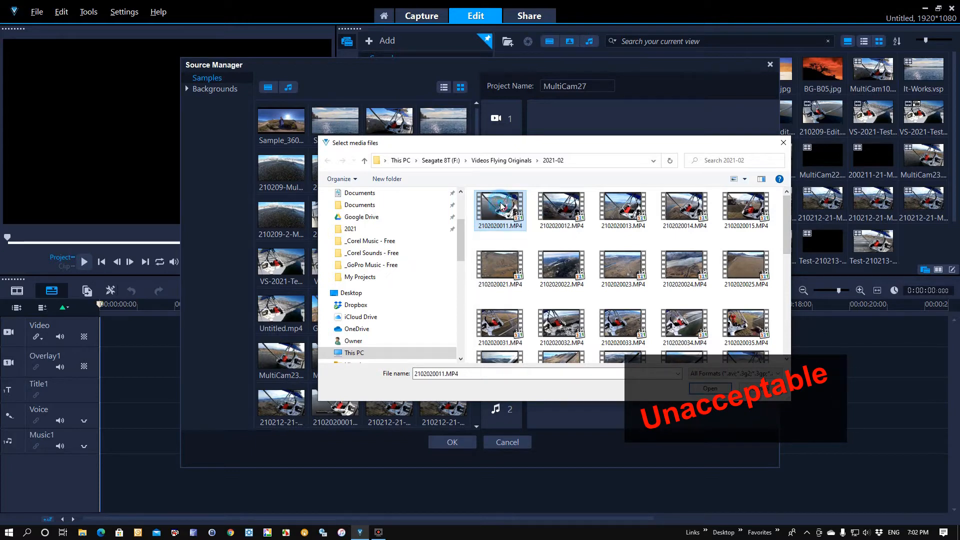
ctrl+click(499, 267)
ctrl+click(499, 324)
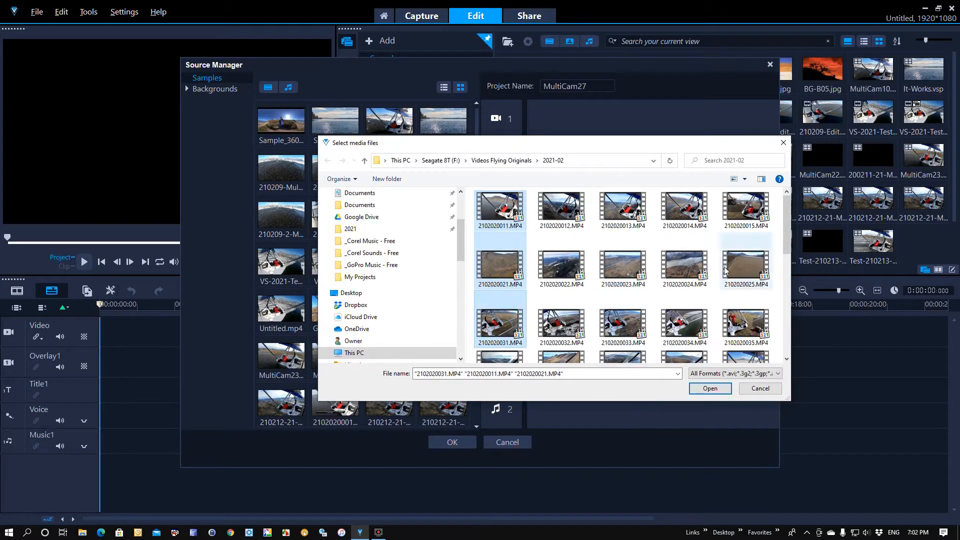
scroll(785, 228, down, 1)
ctrl+click(500, 336)
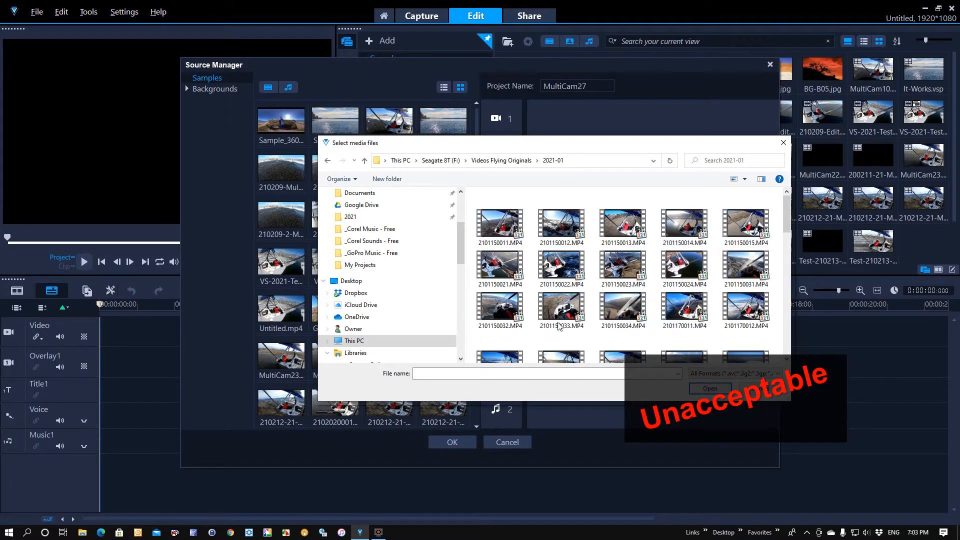
Import 2102020011.MP4, 2102020021.MP4, 2102020031.MP4 and 2102020041.MP4 from the Videos Flying Originals 2021-02 folder into the multicam sources.
click(502, 161)
double_click(501, 229)
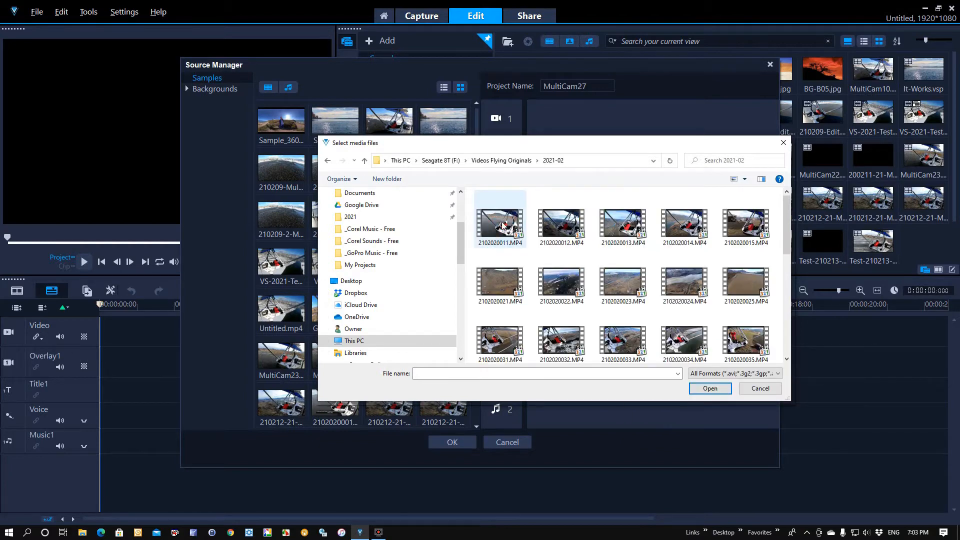
click(500, 222)
ctrl+click(500, 280)
ctrl+click(500, 338)
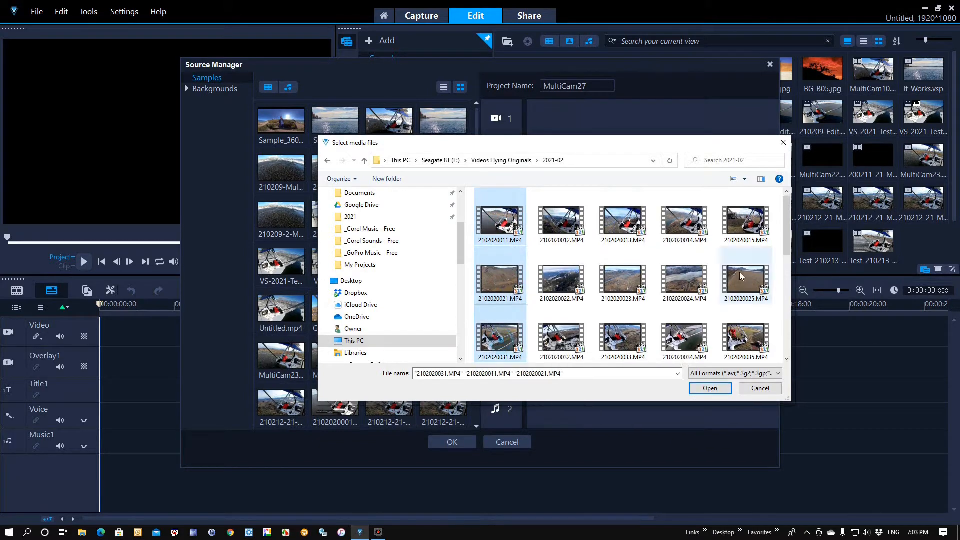
scroll(740, 275, down, 2)
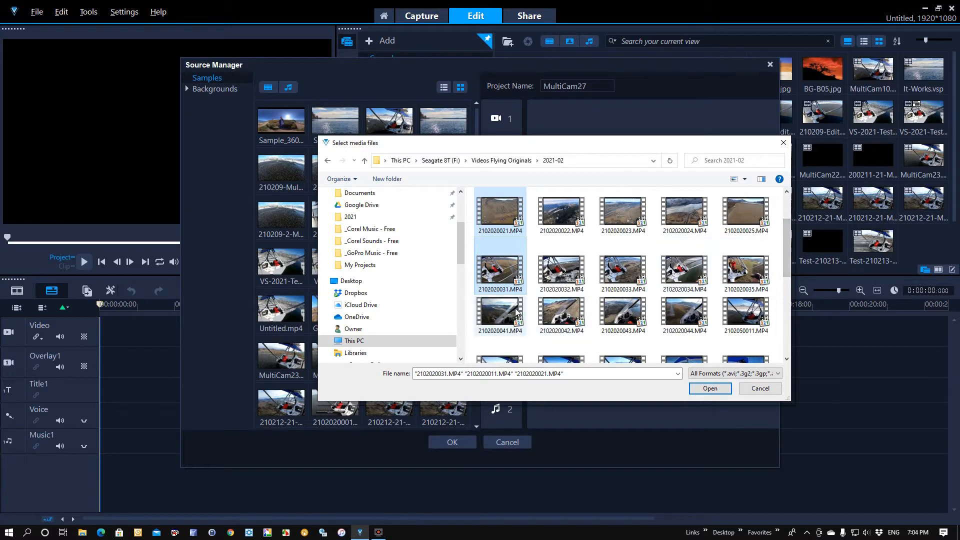
ctrl+click(517, 312)
click(710, 389)
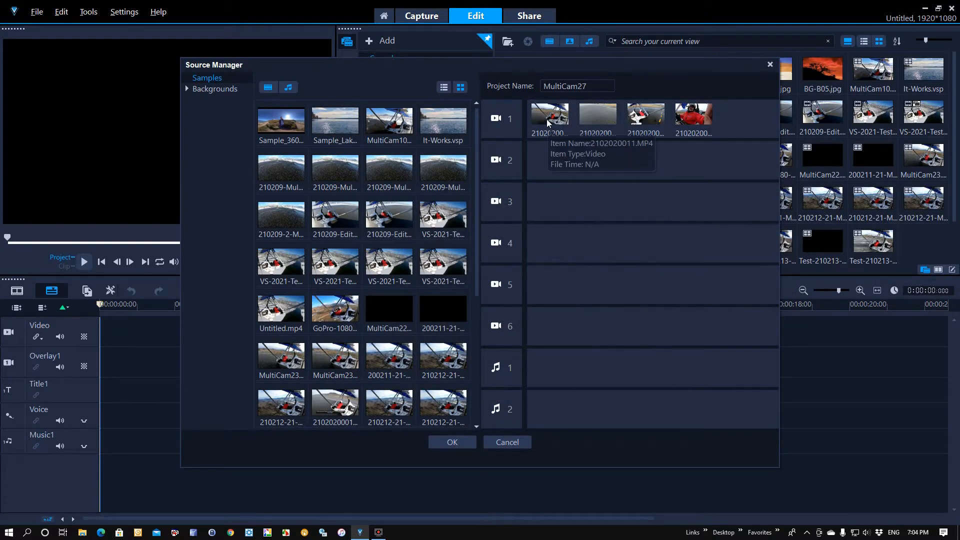
click(598, 114)
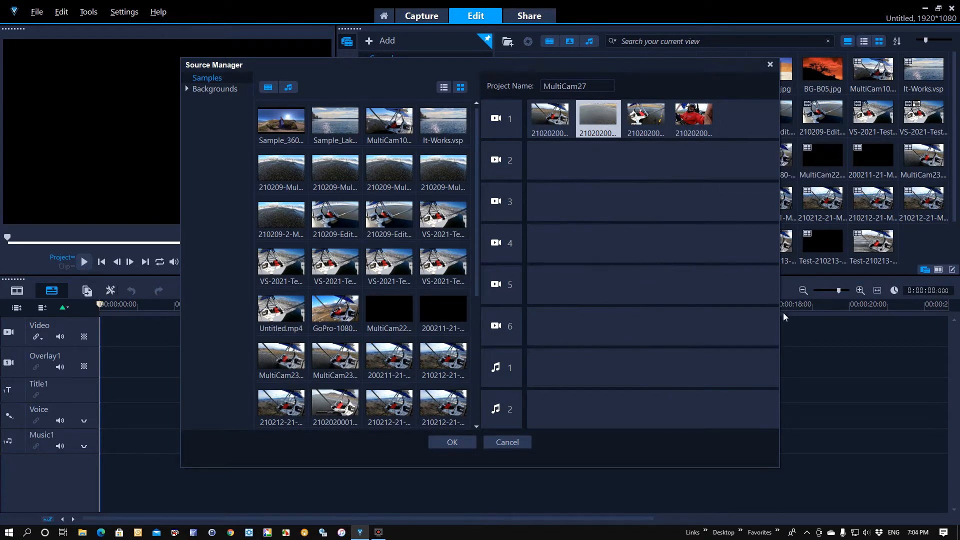
drag(708, 71, 595, 86)
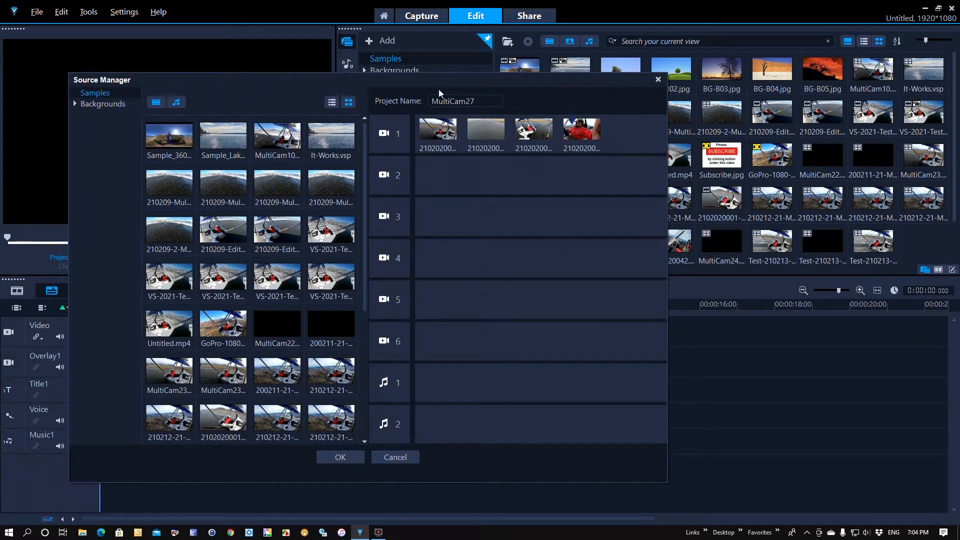
drag(440, 91, 358, 75)
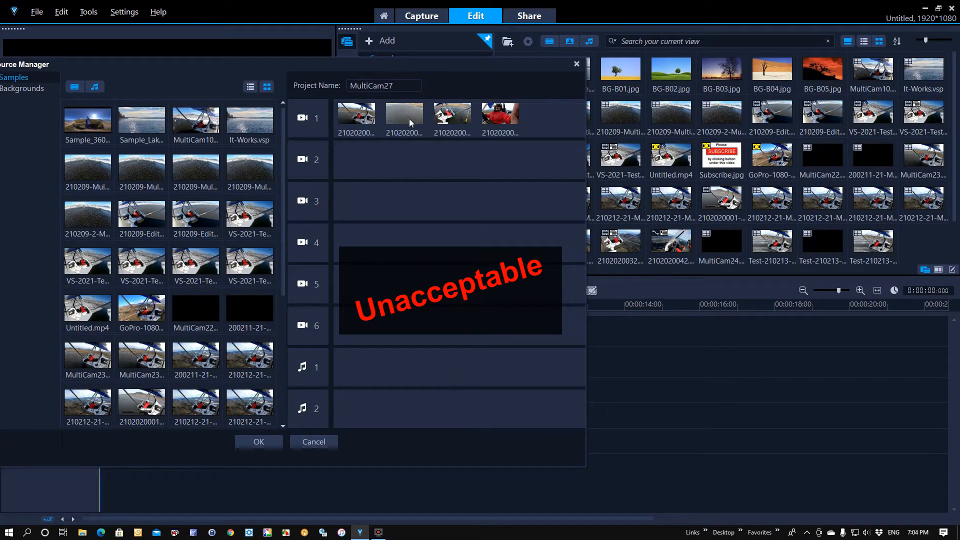
drag(403, 111, 362, 168)
drag(400, 127, 357, 203)
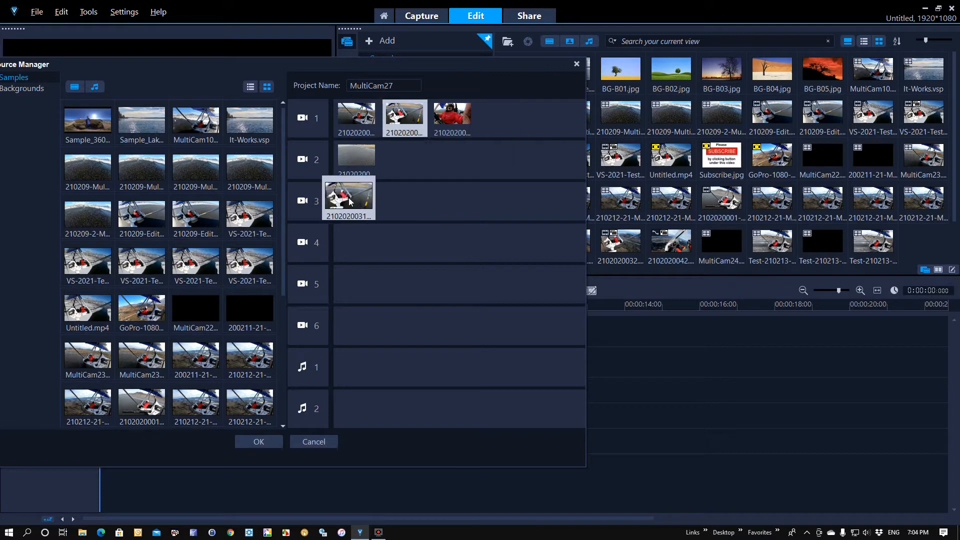
drag(412, 126, 363, 244)
click(270, 438)
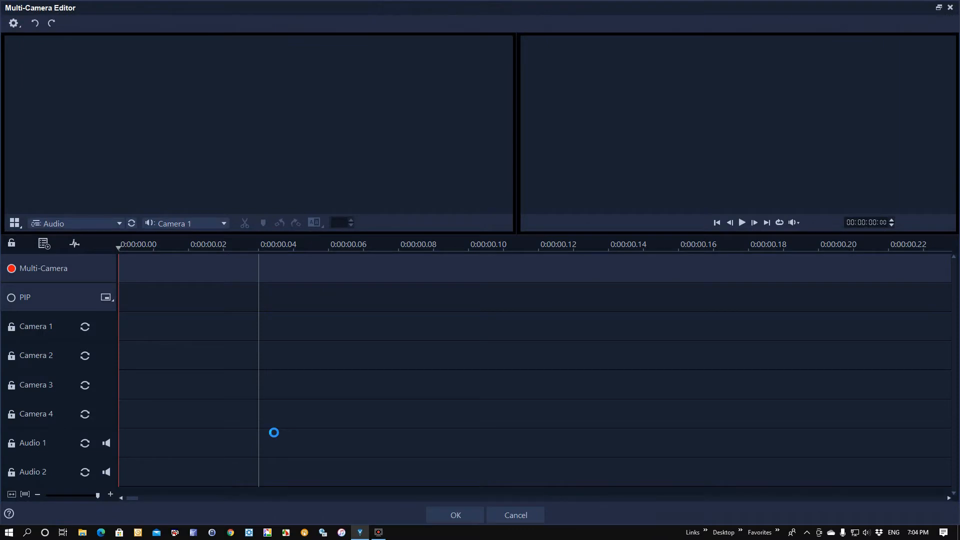
Set the main audio to Auto and synchronize the four camera clips by audio.
click(223, 222)
scroll(215, 244, up, 1)
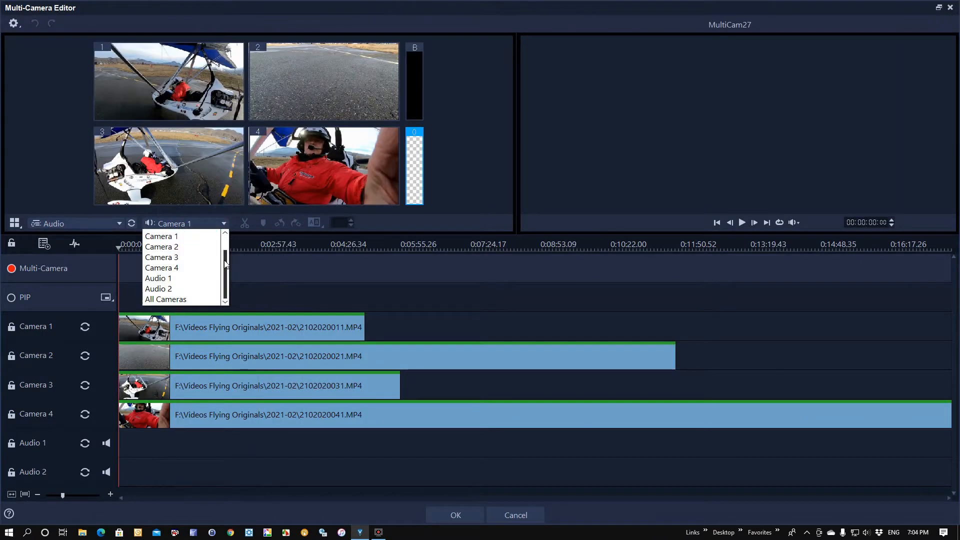
click(170, 236)
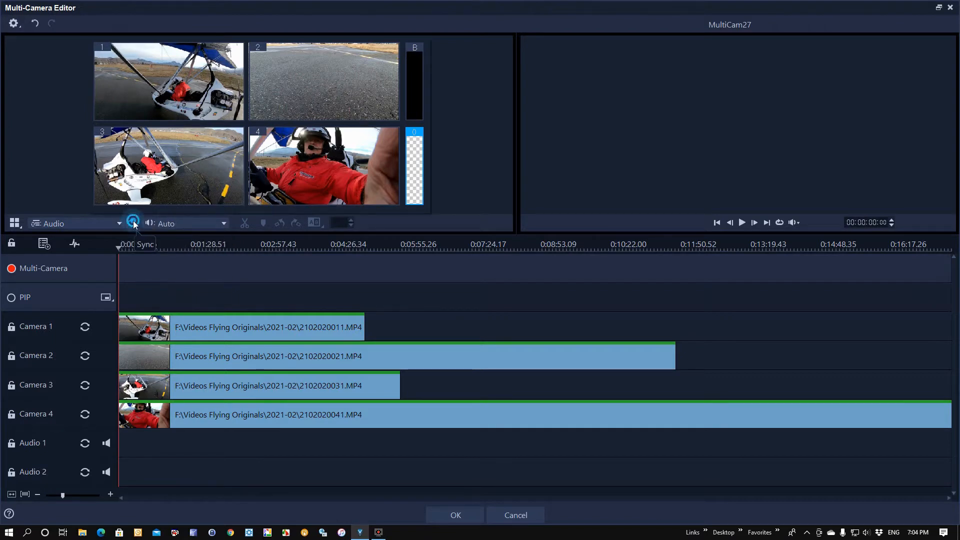
click(131, 224)
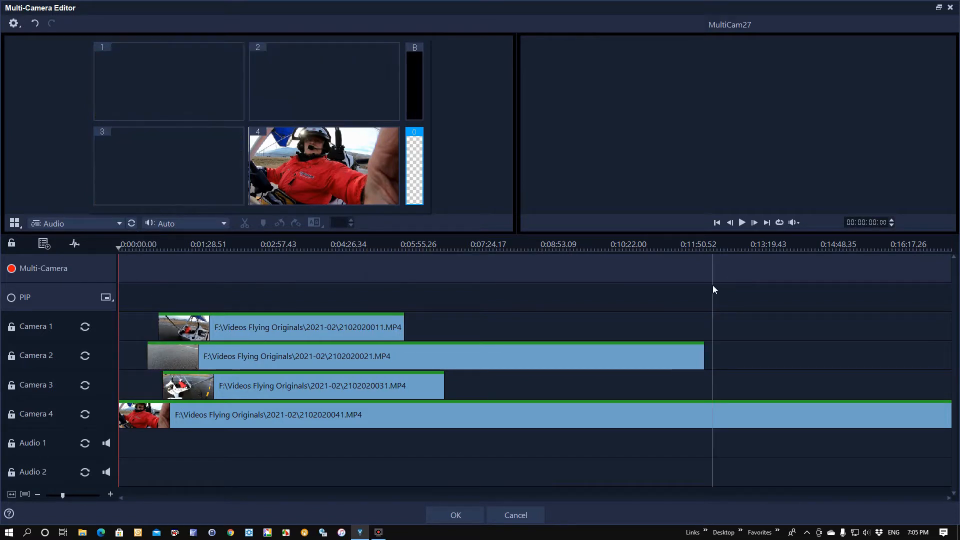
Check the synchronization of the four camera clips by previewing them at several points along the timeline.
click(190, 255)
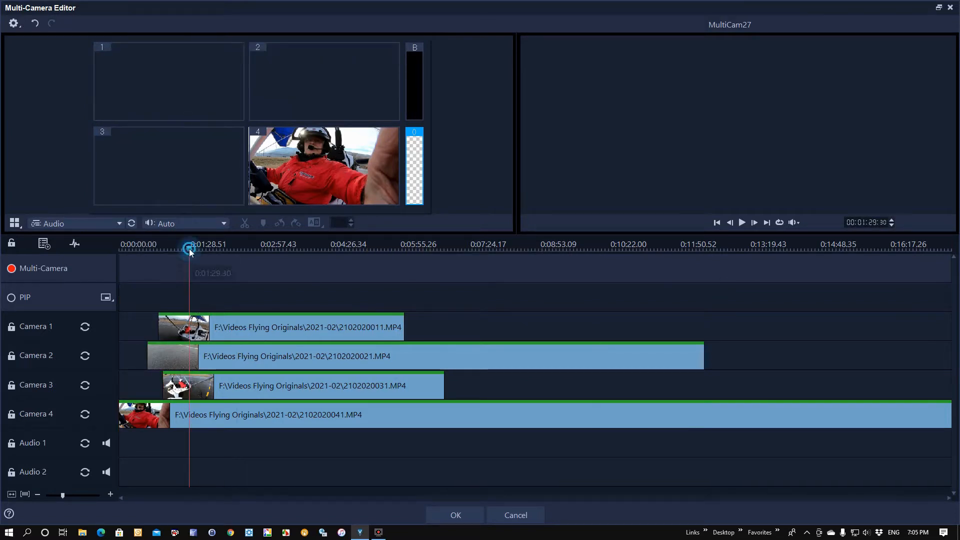
click(199, 325)
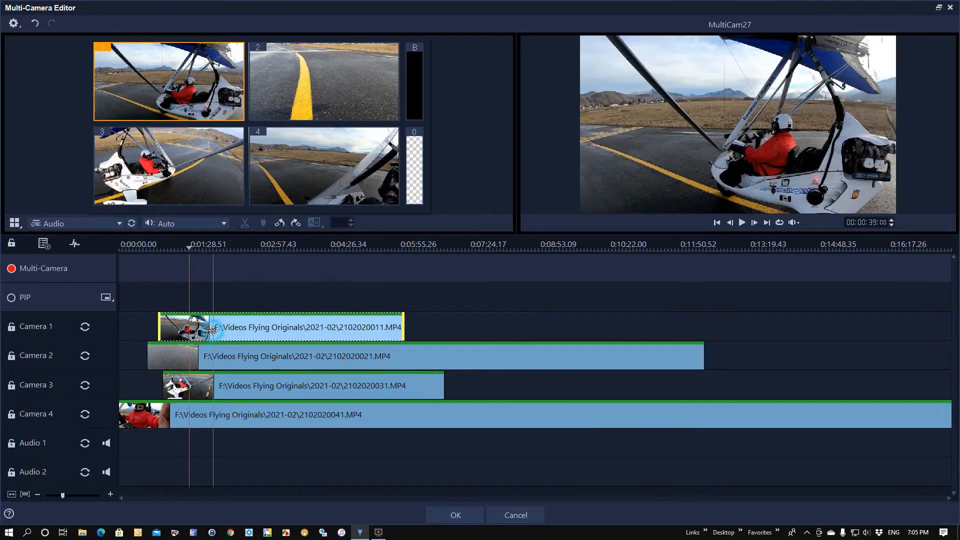
click(237, 249)
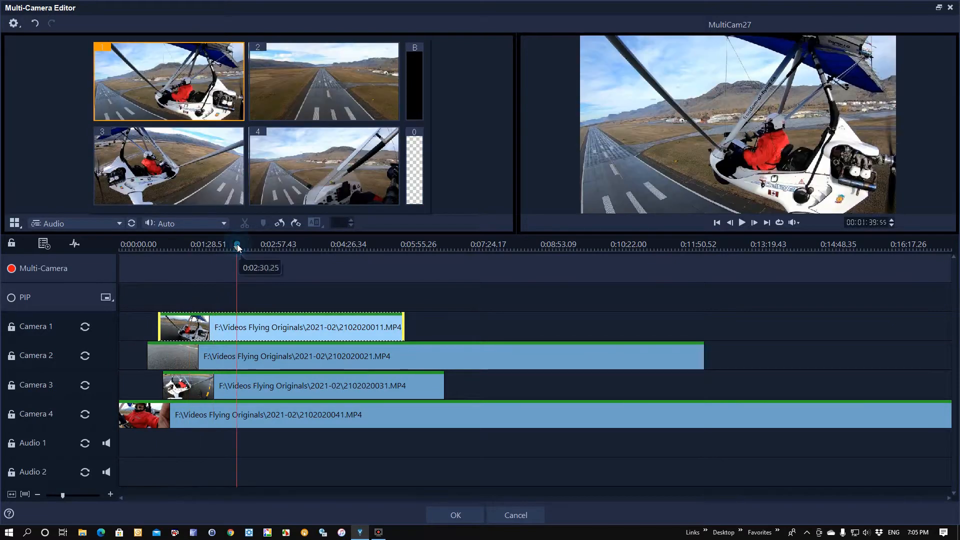
click(247, 353)
click(247, 385)
click(247, 415)
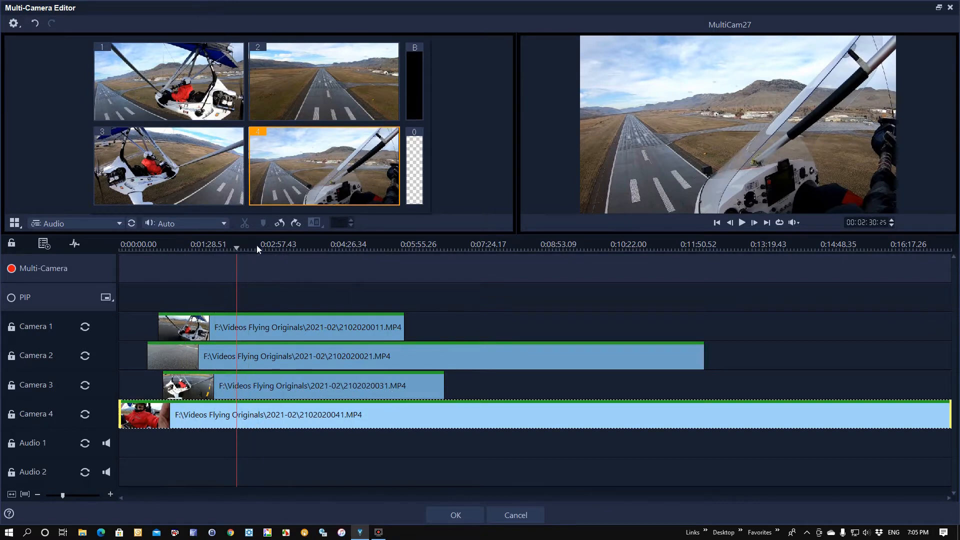
click(302, 246)
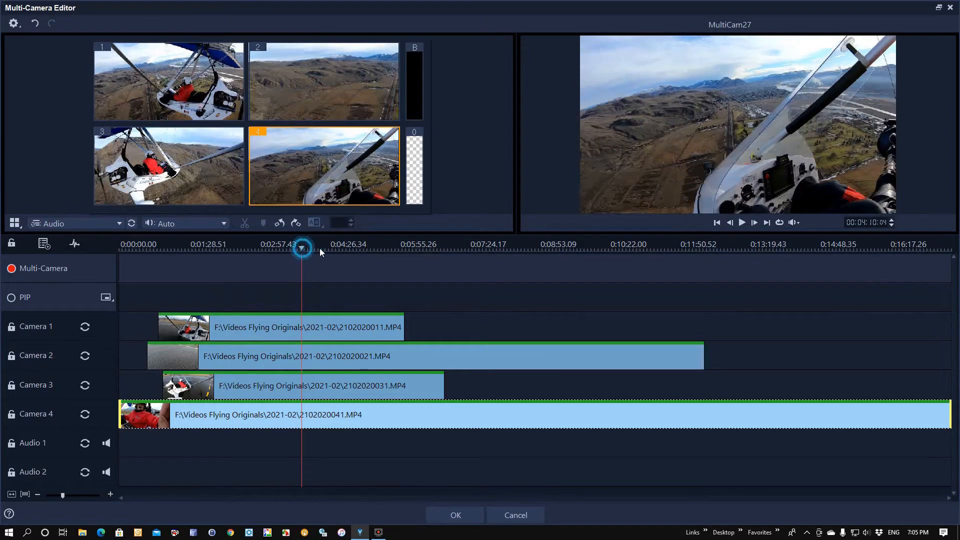
drag(470, 242, 175, 242)
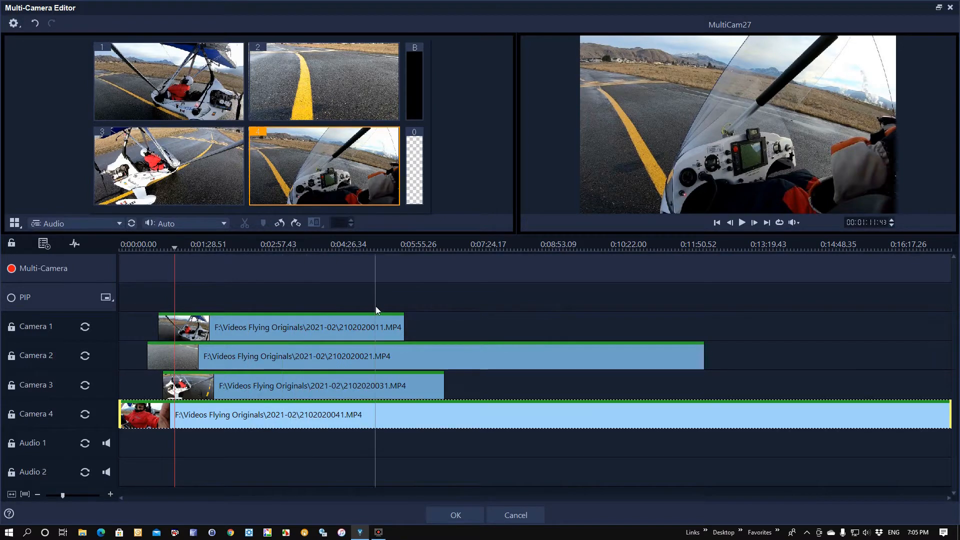
Start adding more media to camera 1 and browse to the 2021-02 folder in Videos Flying Originals on Seagate 8T (F:).
click(44, 244)
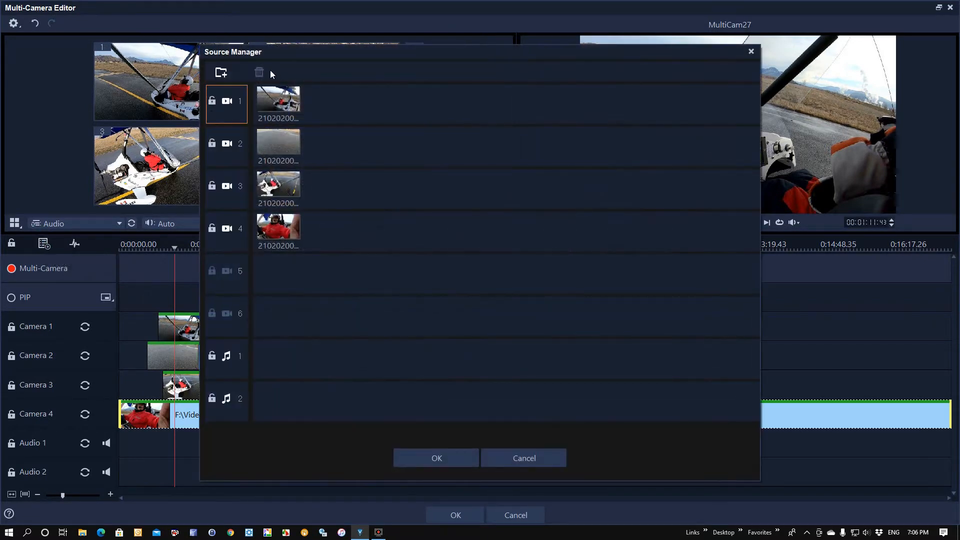
click(221, 71)
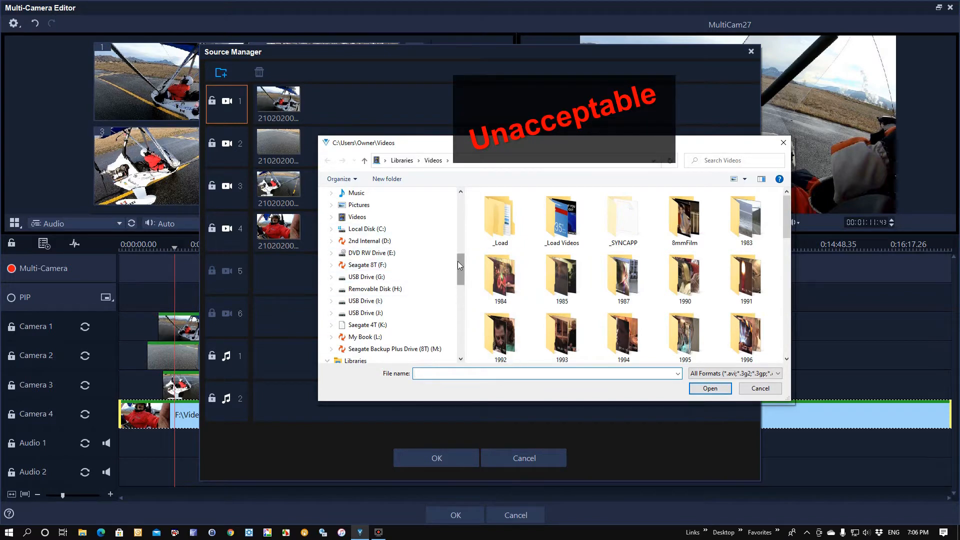
click(334, 265)
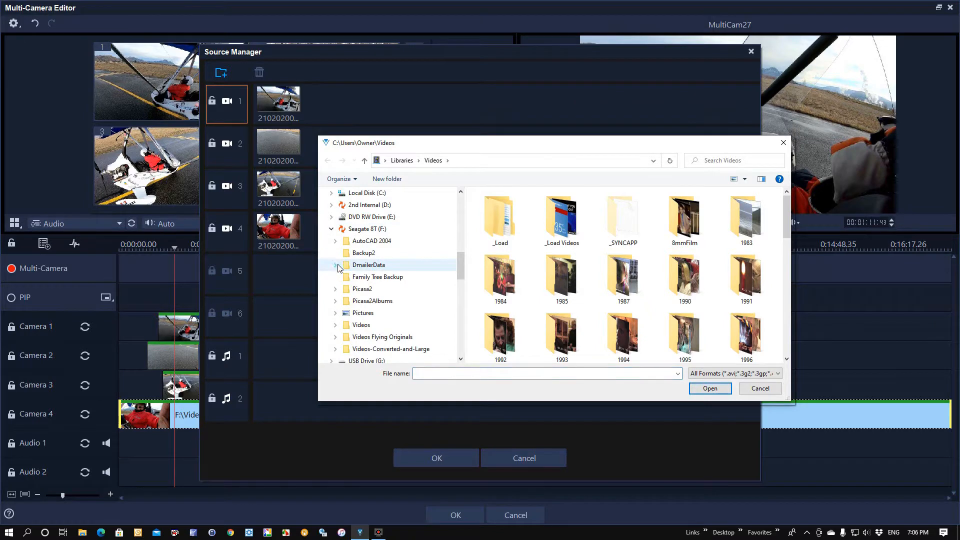
click(390, 338)
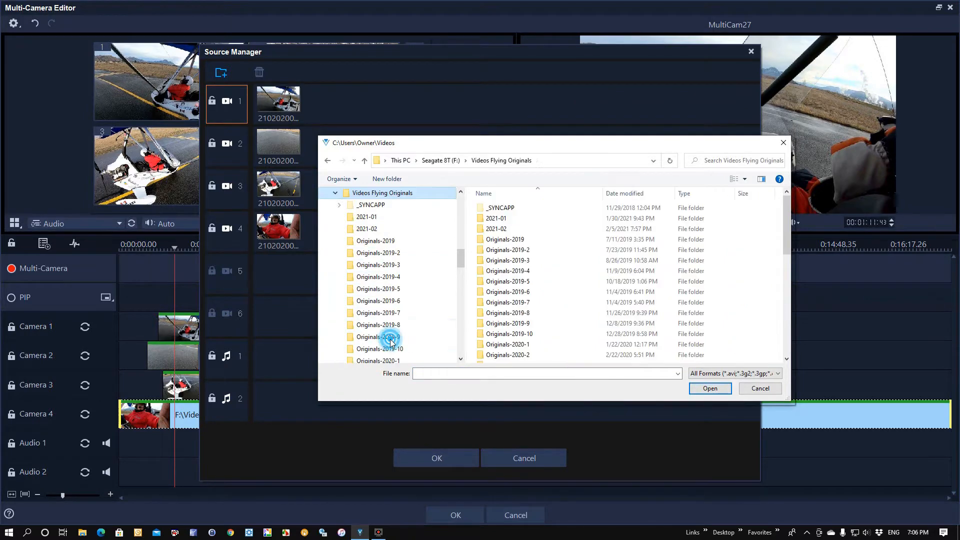
double_click(503, 229)
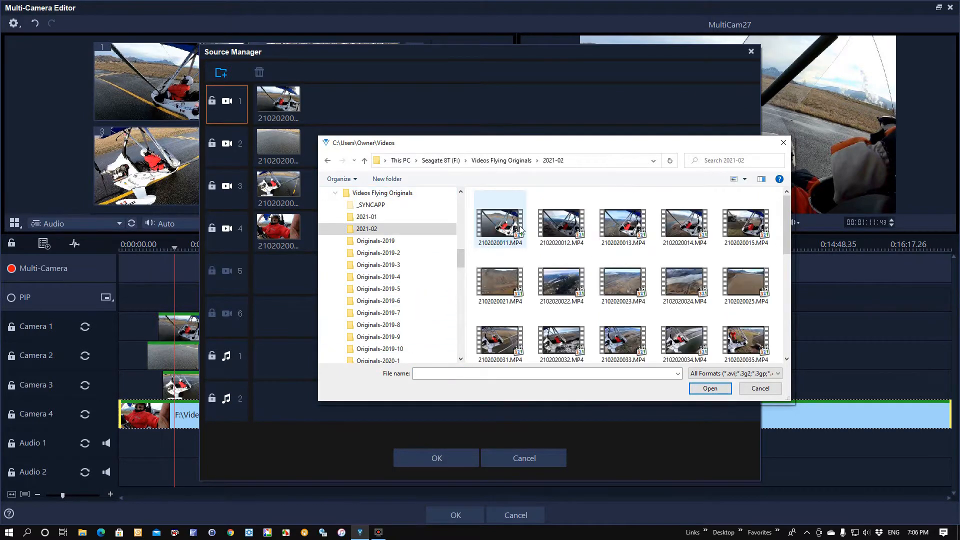
click(567, 217)
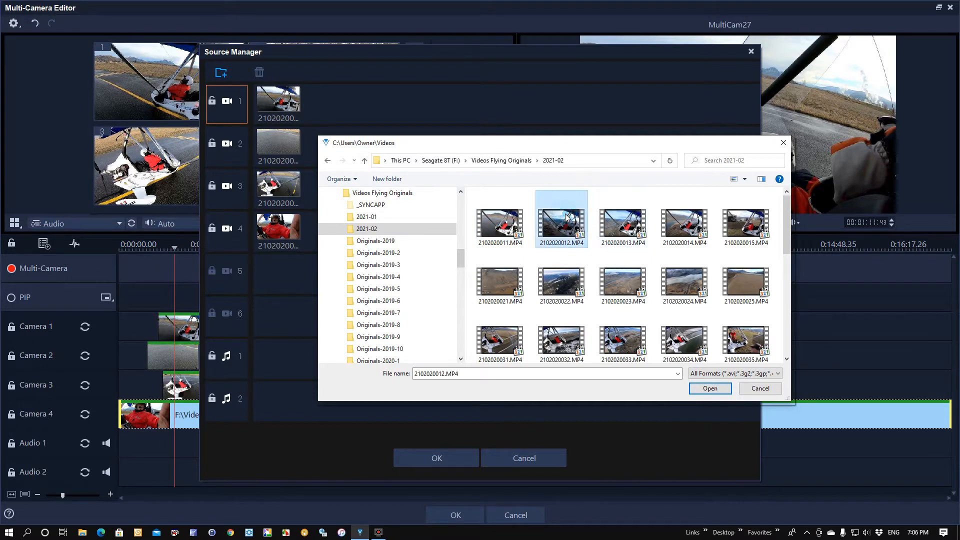
drag(787, 227, 785, 262)
shift+click(685, 281)
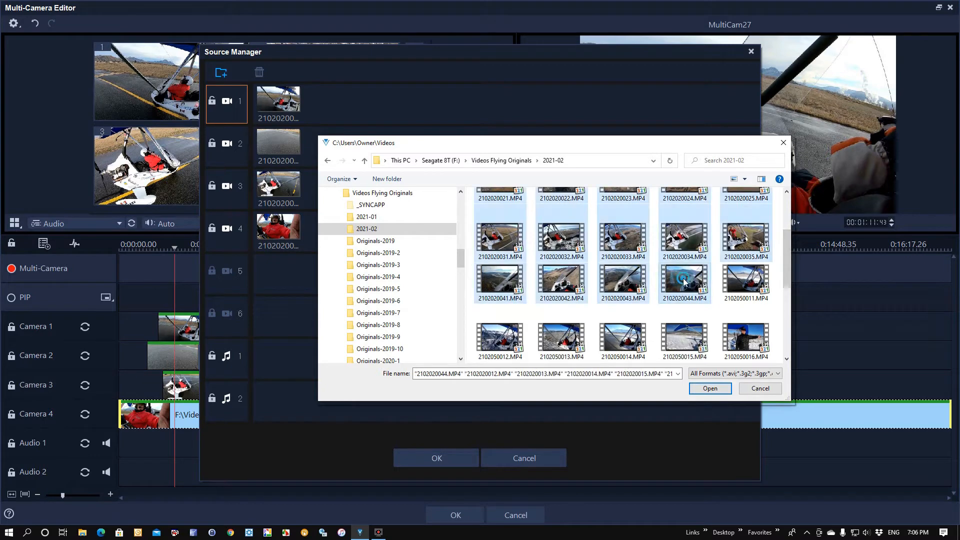
ctrl+click(503, 292)
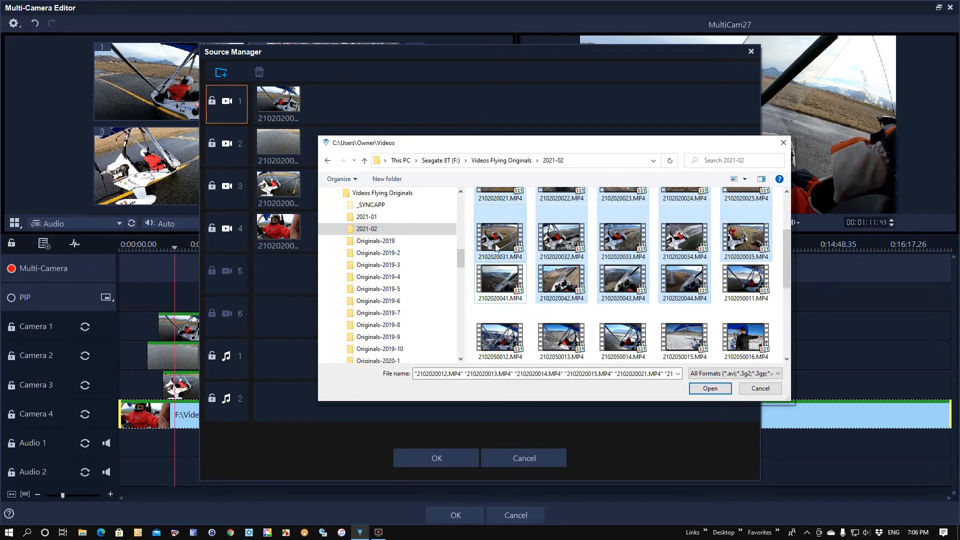
ctrl+click(500, 238)
drag(788, 258, 788, 240)
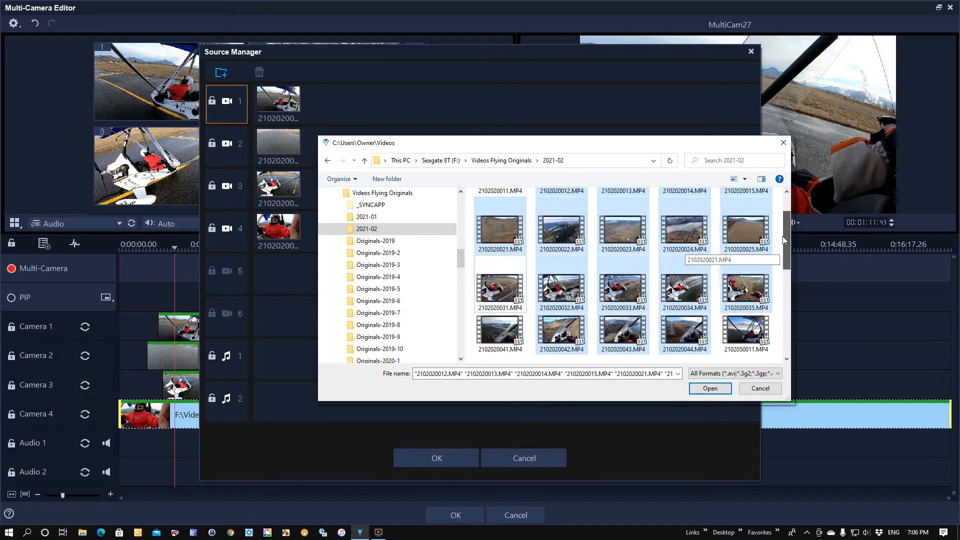
ctrl+click(512, 232)
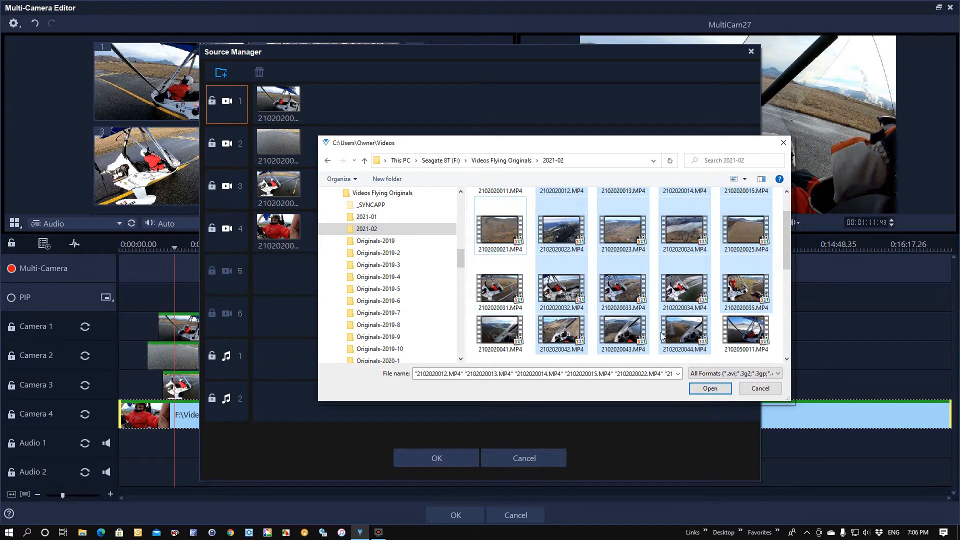
click(711, 389)
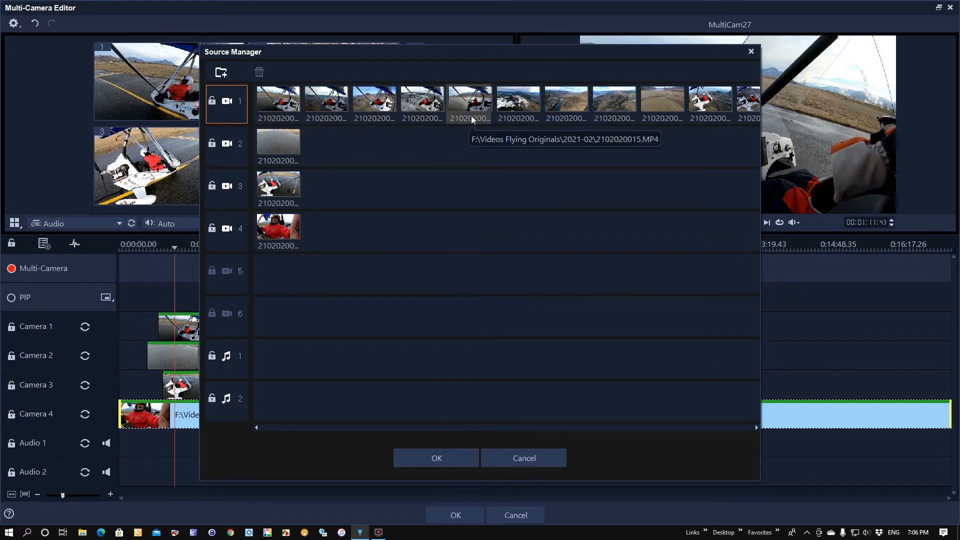
click(516, 101)
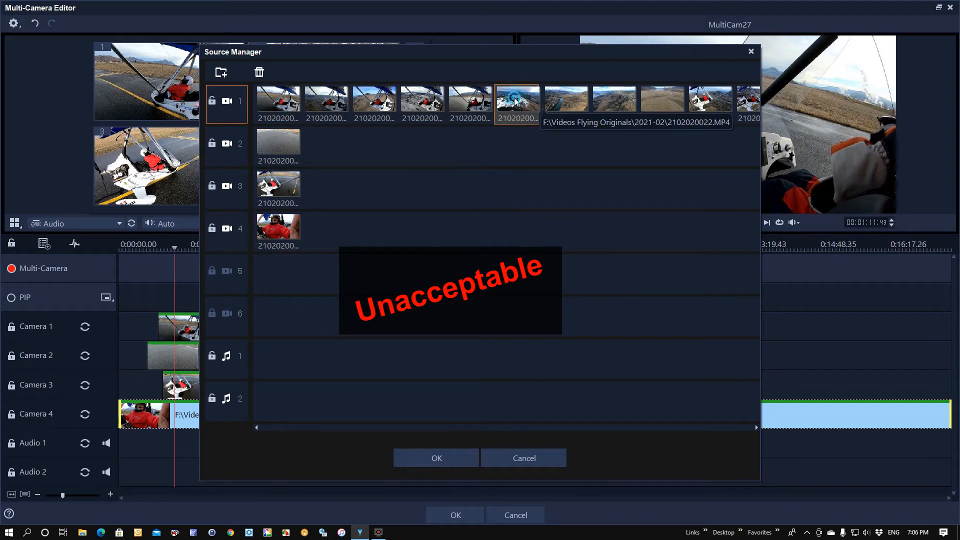
shift+click(645, 100)
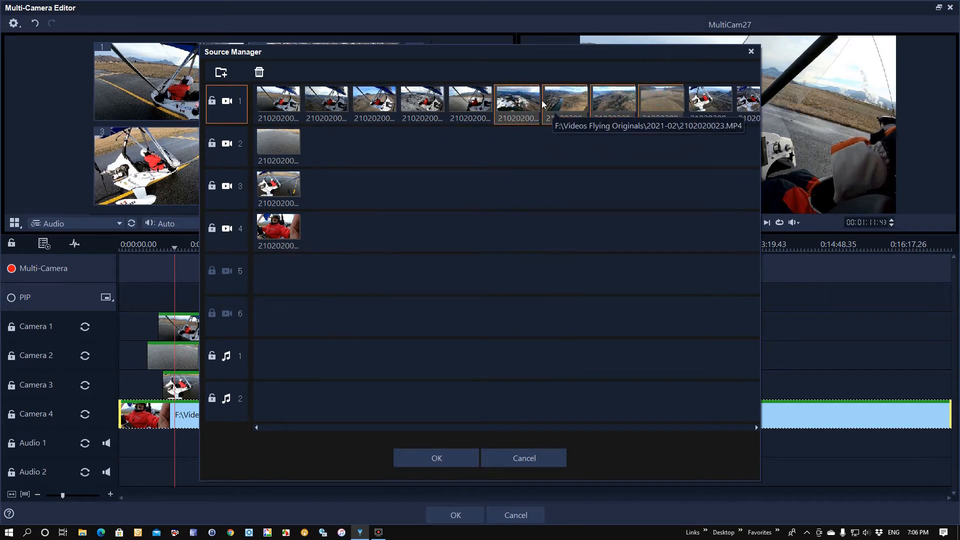
drag(528, 102, 345, 146)
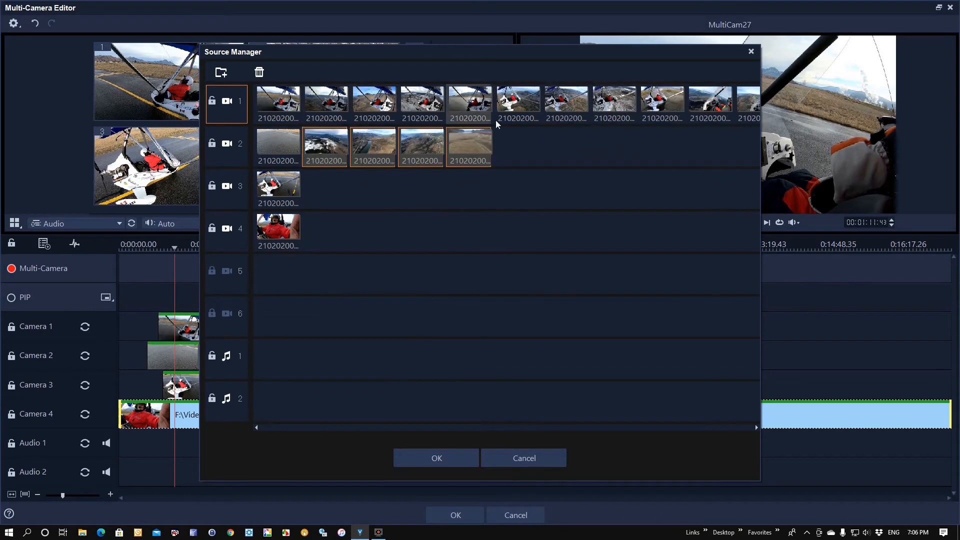
click(521, 104)
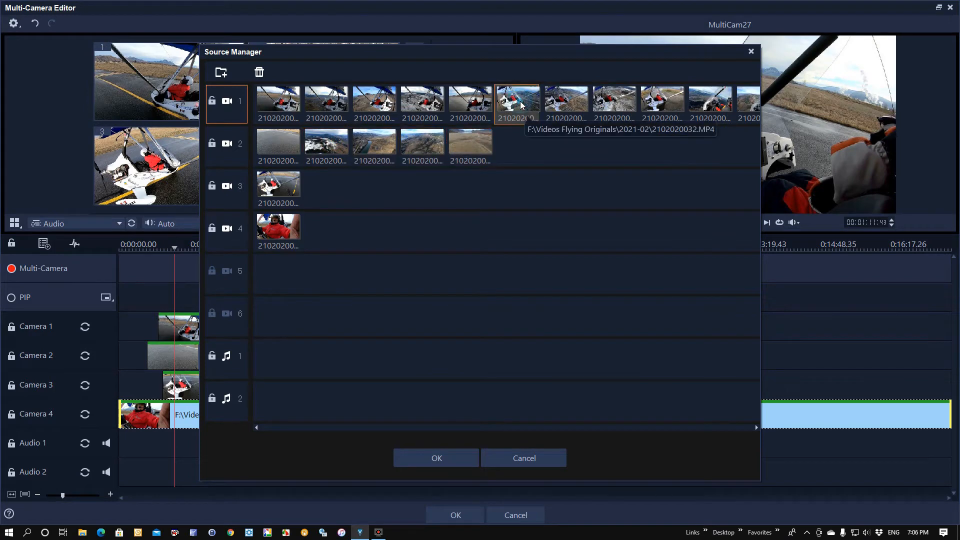
shift+click(665, 103)
drag(560, 110, 325, 185)
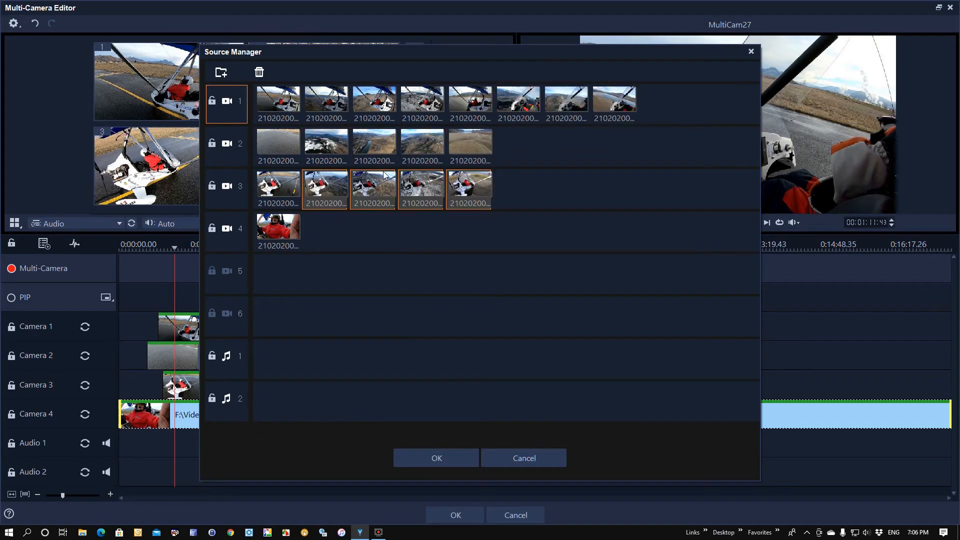
click(513, 104)
shift+click(615, 103)
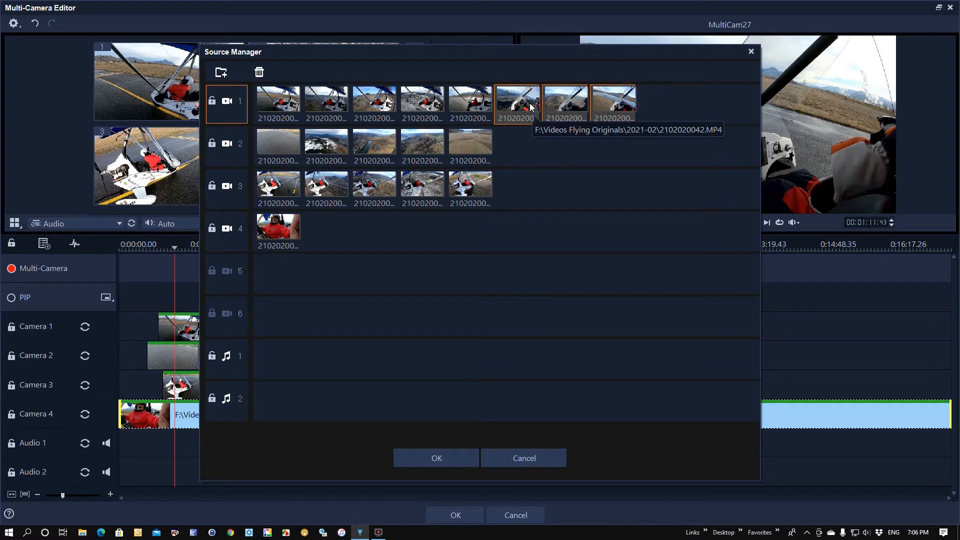
drag(531, 107, 342, 228)
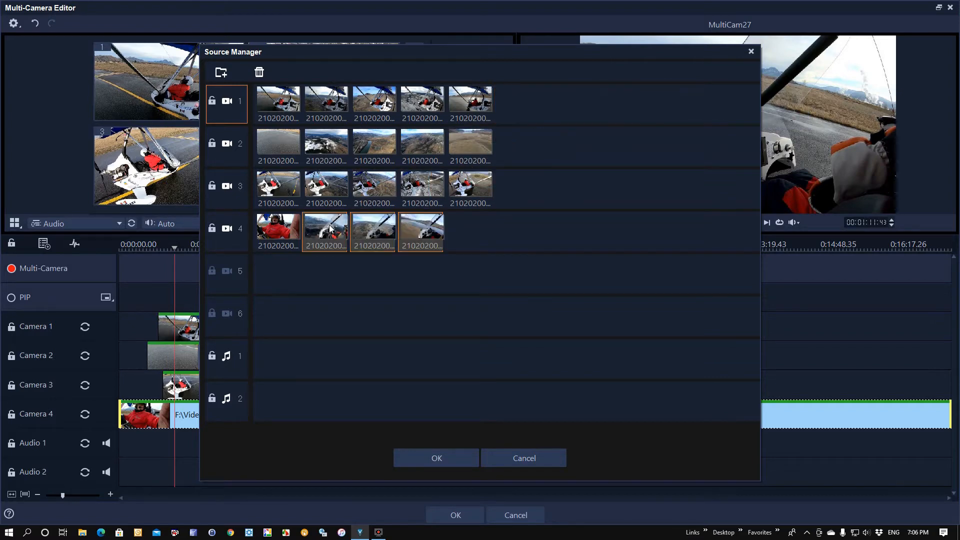
click(445, 461)
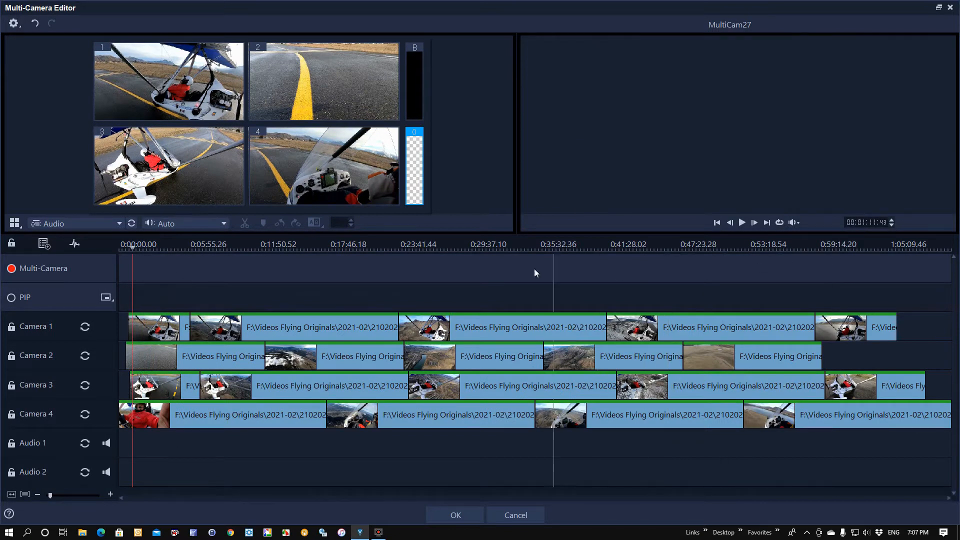
Preview the four cameras at two points along the extended timeline, and save the project under the name Test-2-Multi.
click(490, 248)
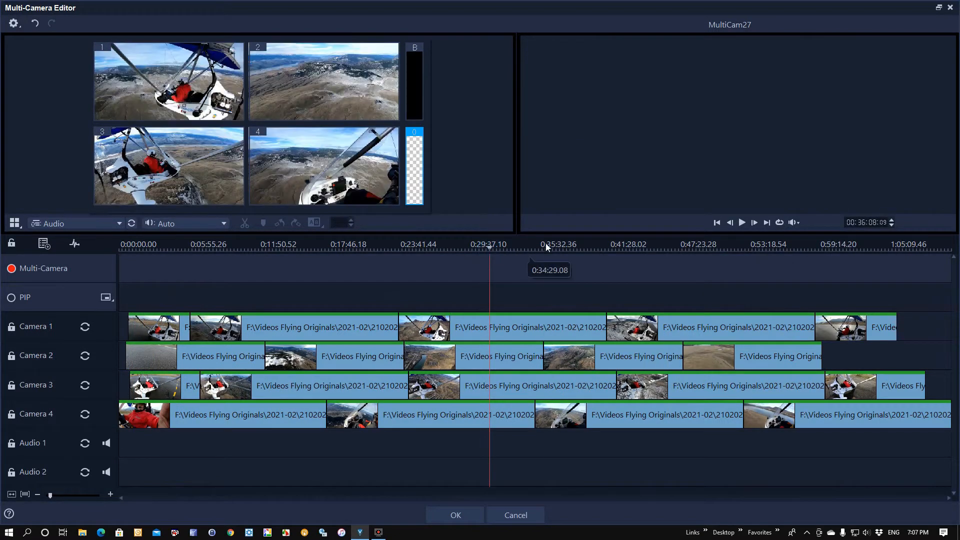
click(604, 249)
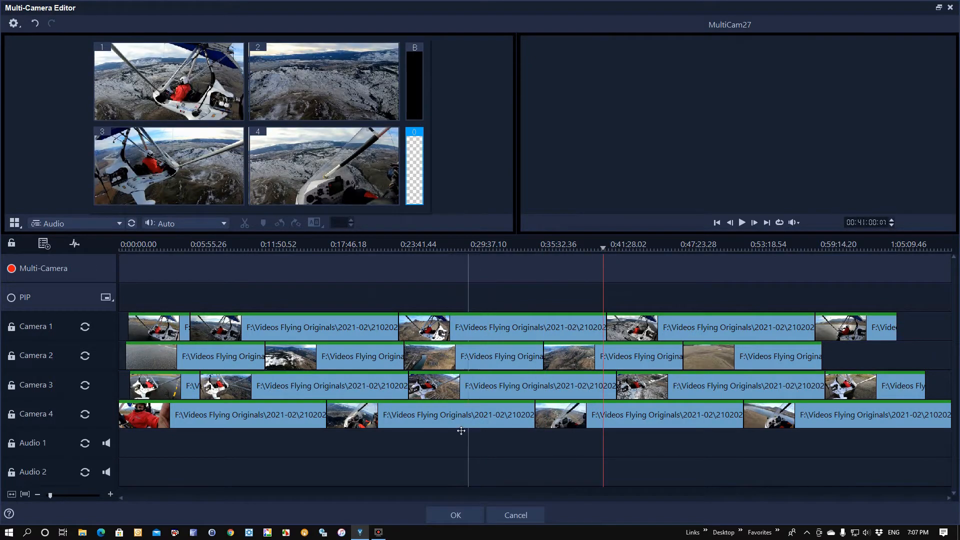
click(15, 24)
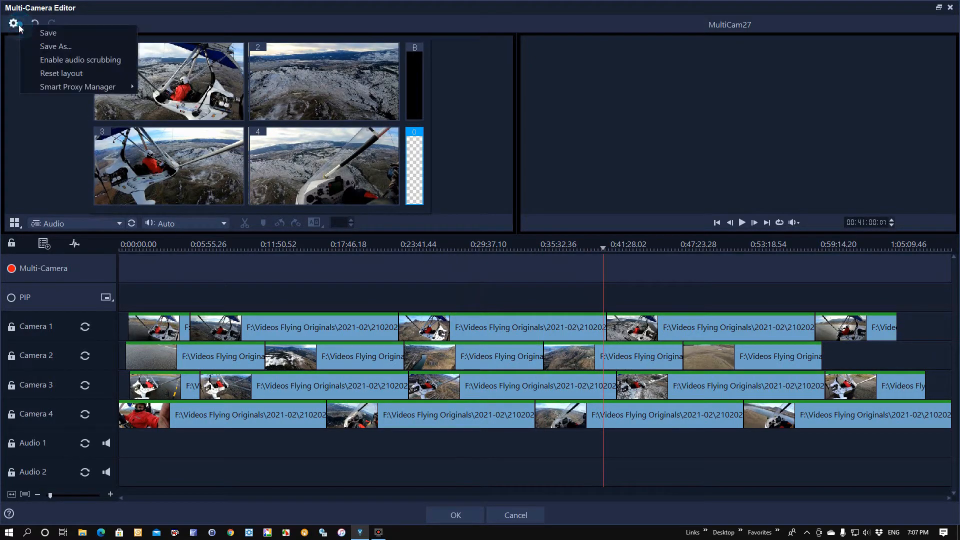
click(50, 46)
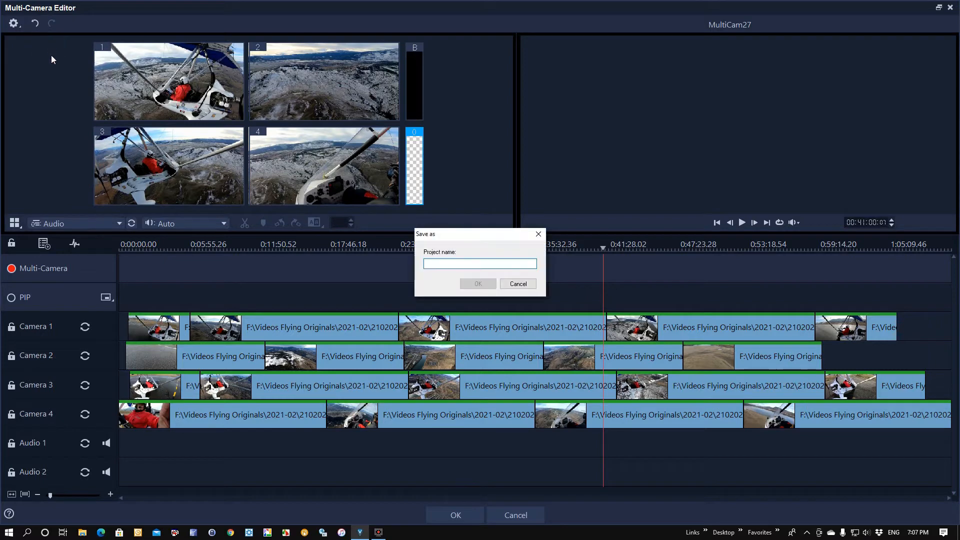
text(Test-2-Multi)
click(477, 284)
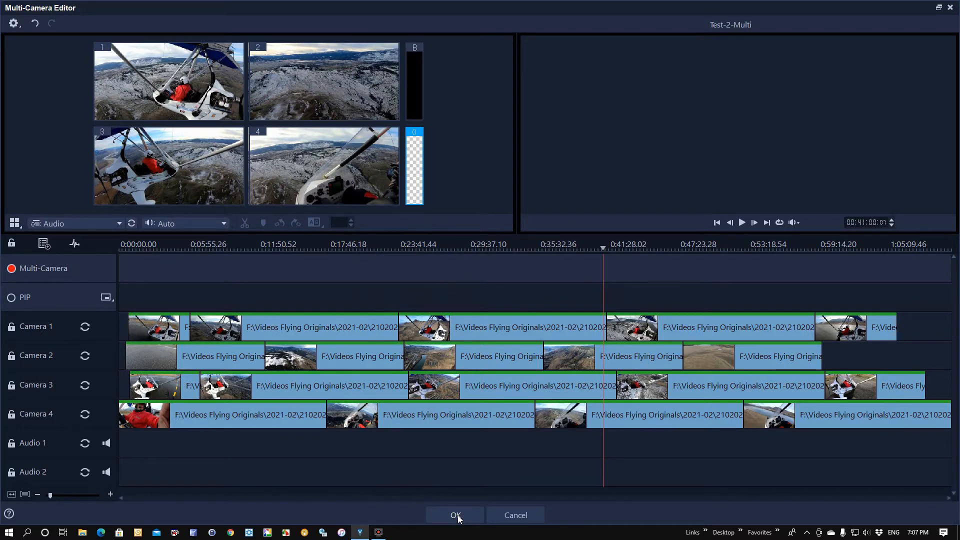
Save the Test-2-Multi project again and close the Multi-Camera Editor with the changes accepted.
click(14, 23)
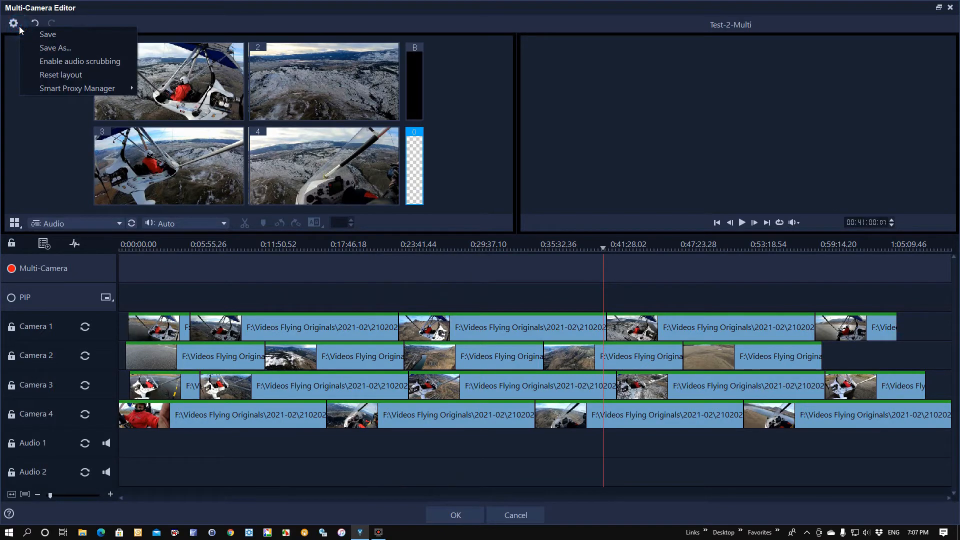
click(49, 34)
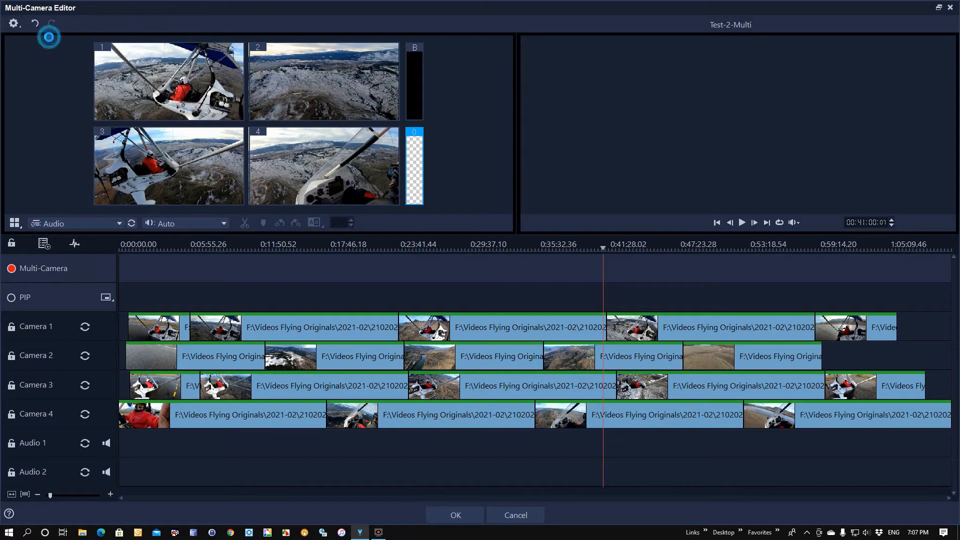
click(458, 514)
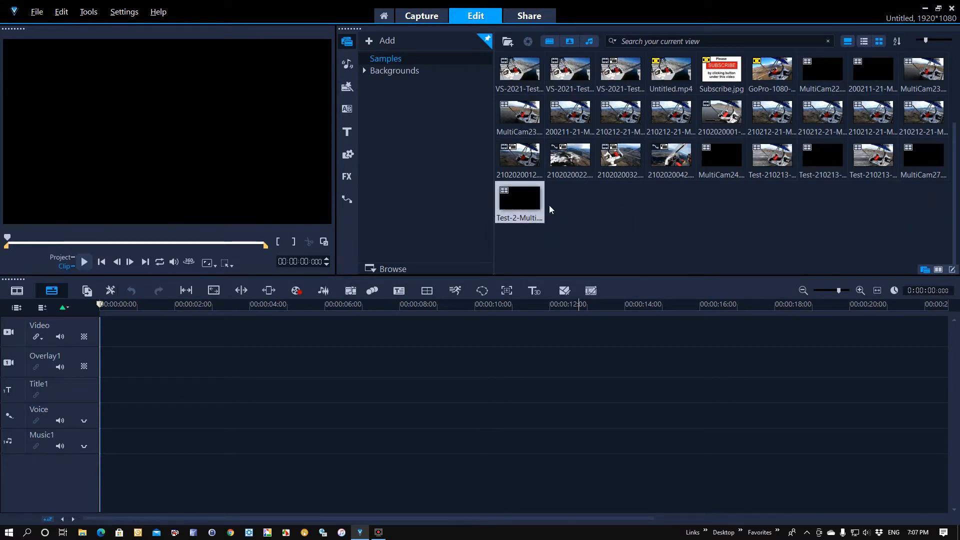
Reopen Test-2-Multi, switch from camera 1 to 3, 2 and 4 during playback, then stop and cut to camera 2 at about 2:30.
double_click(510, 198)
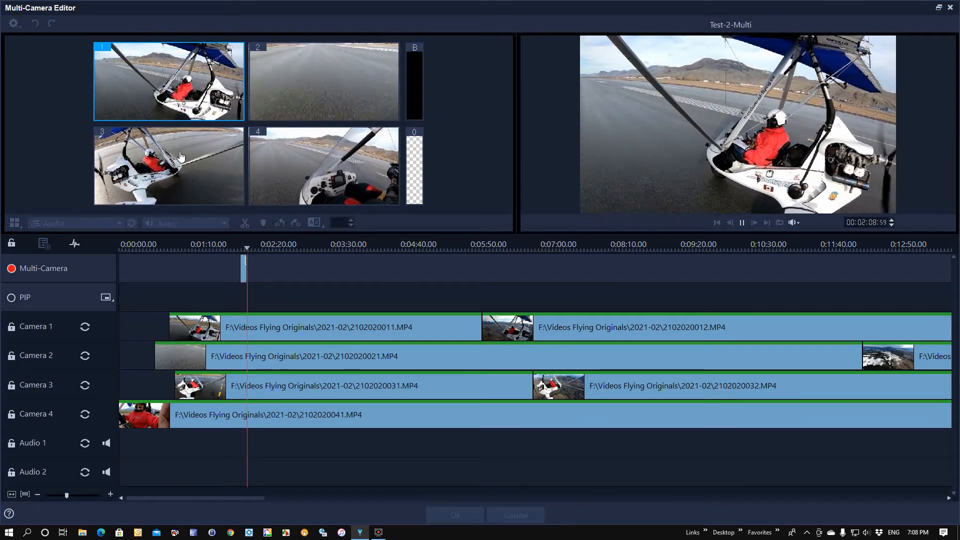
click(181, 157)
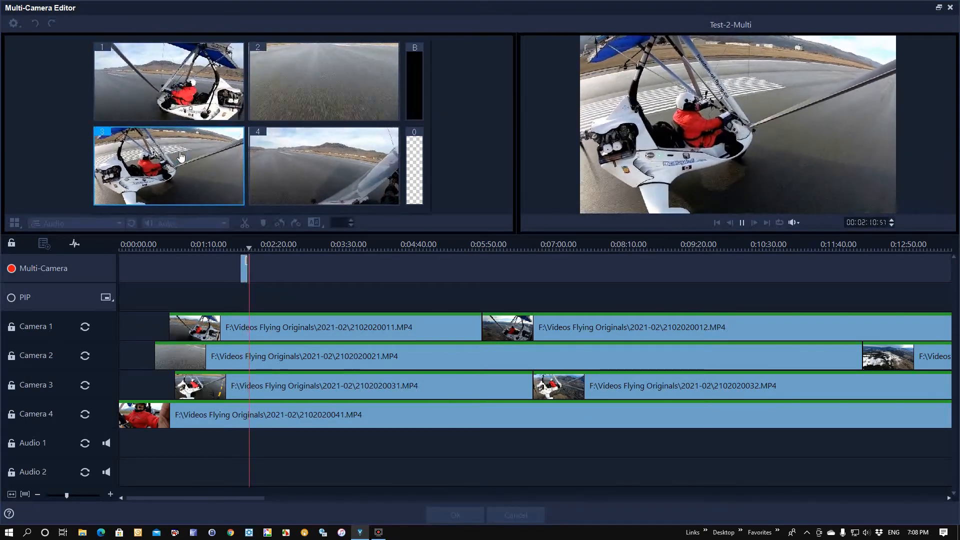
click(316, 78)
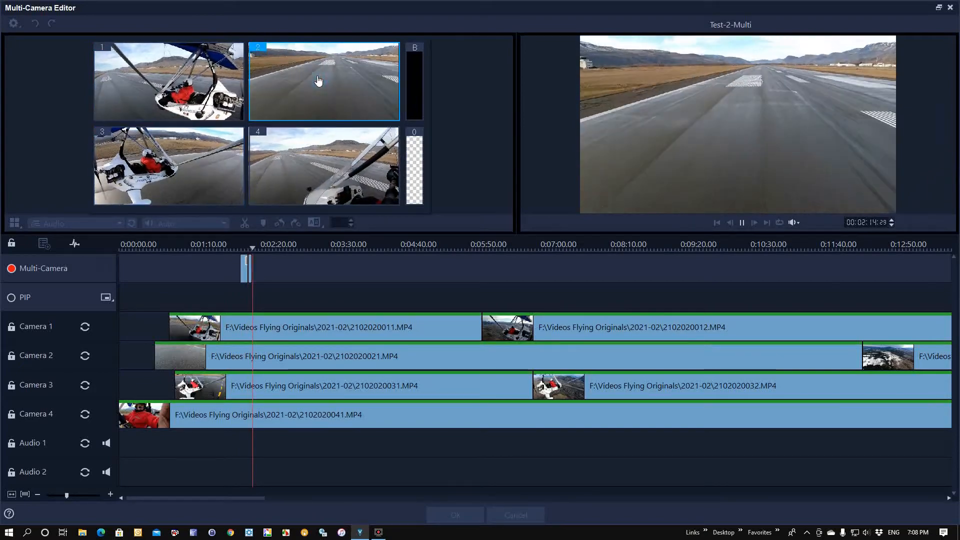
click(328, 172)
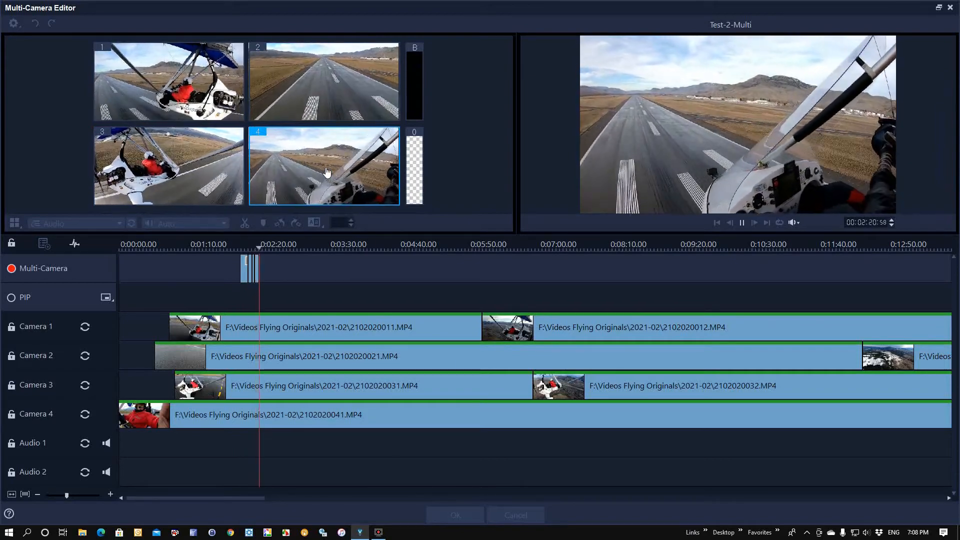
key(XF86AudioMute)
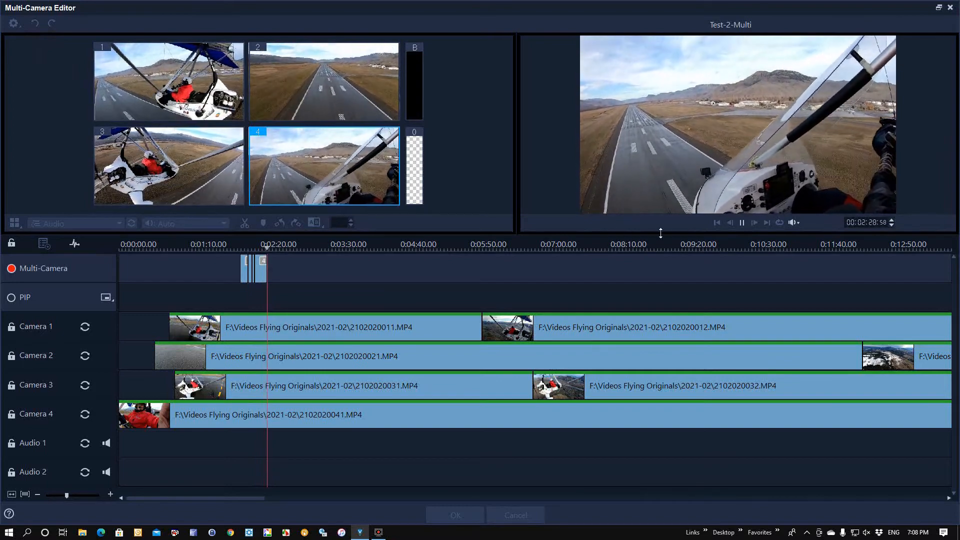
click(742, 222)
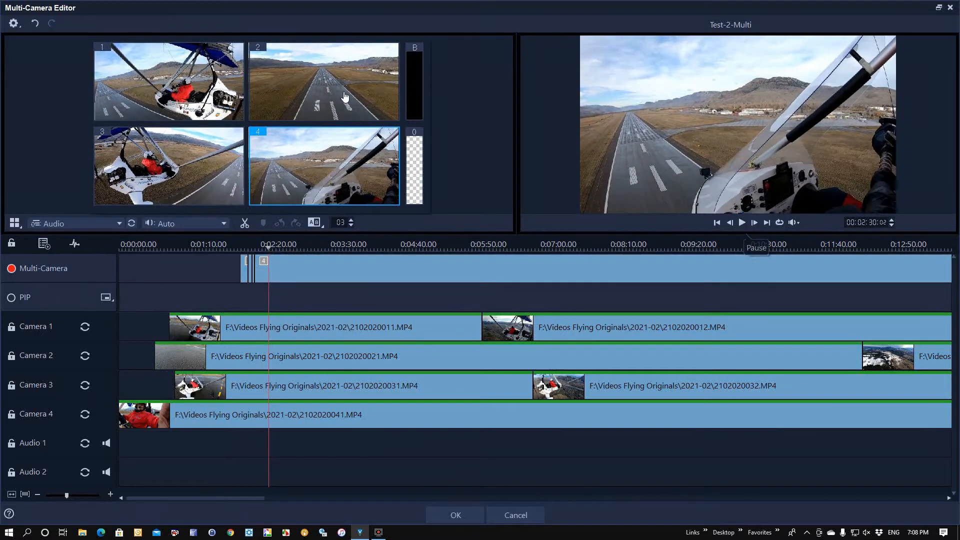
click(345, 97)
Examine several timeline positions between about 2:30 and 4:30, comparing the four camera thumbnails with the main multi-camera preview.
click(269, 246)
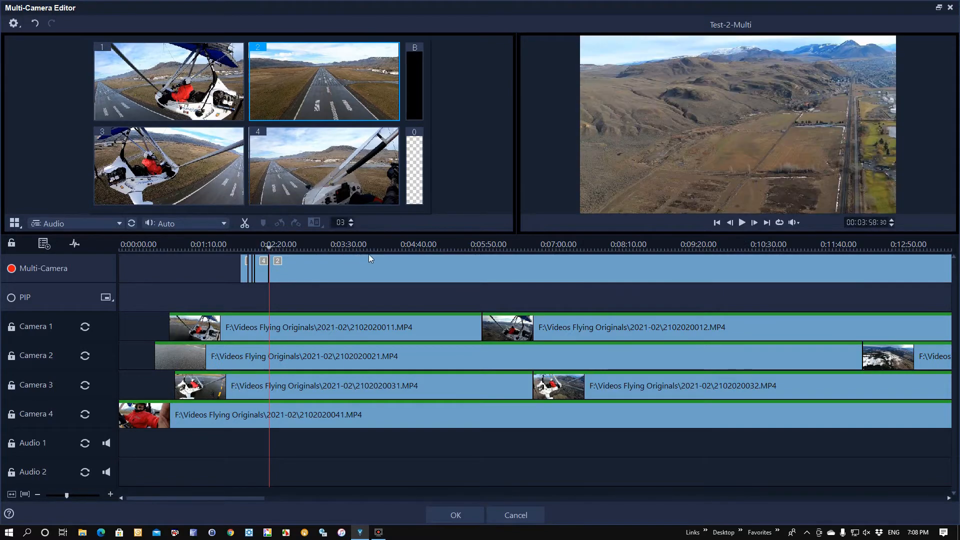
click(389, 254)
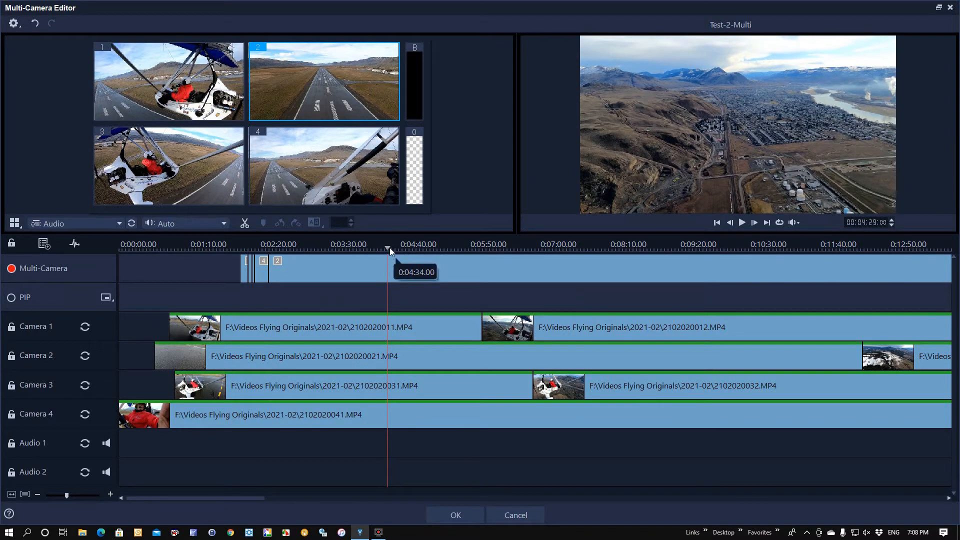
drag(306, 258, 280, 260)
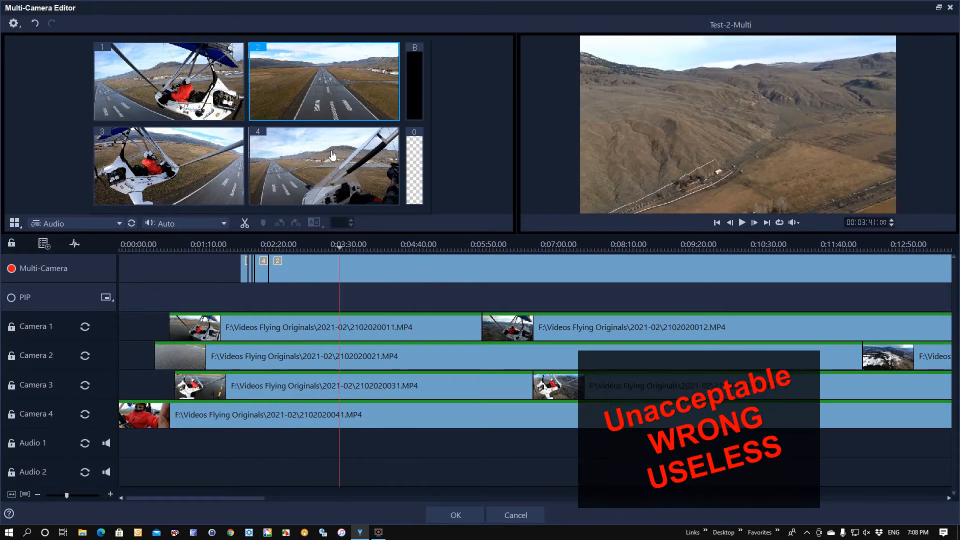
click(285, 248)
click(326, 249)
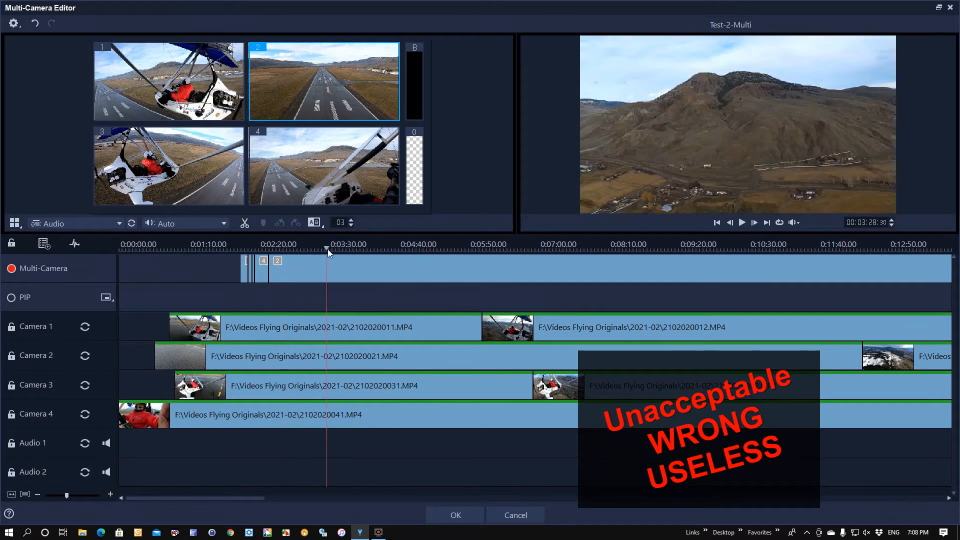
click(388, 247)
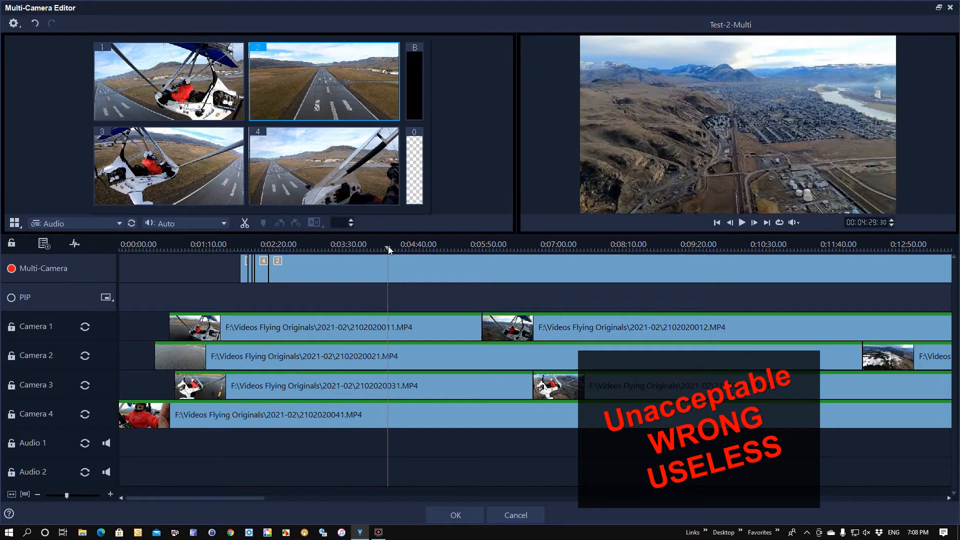
click(299, 248)
click(355, 248)
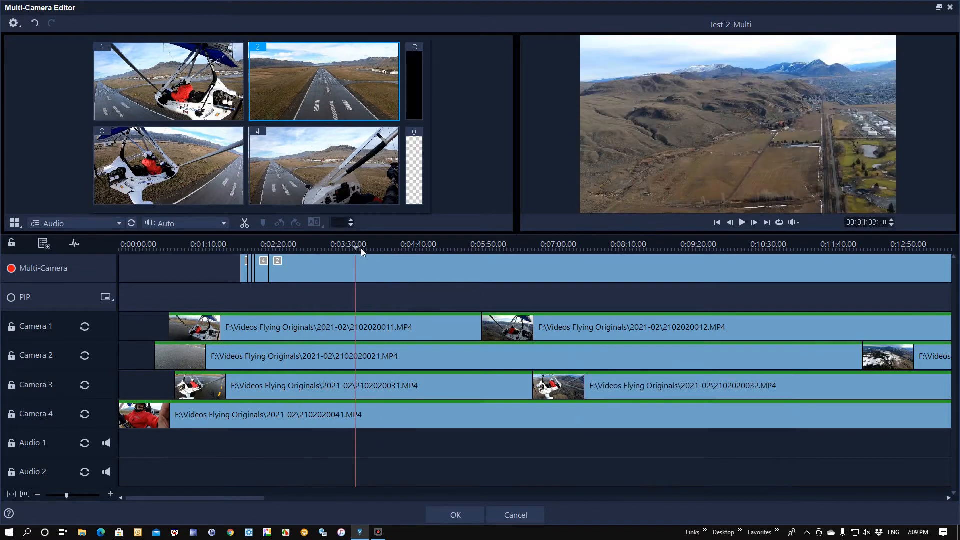
click(365, 248)
click(286, 253)
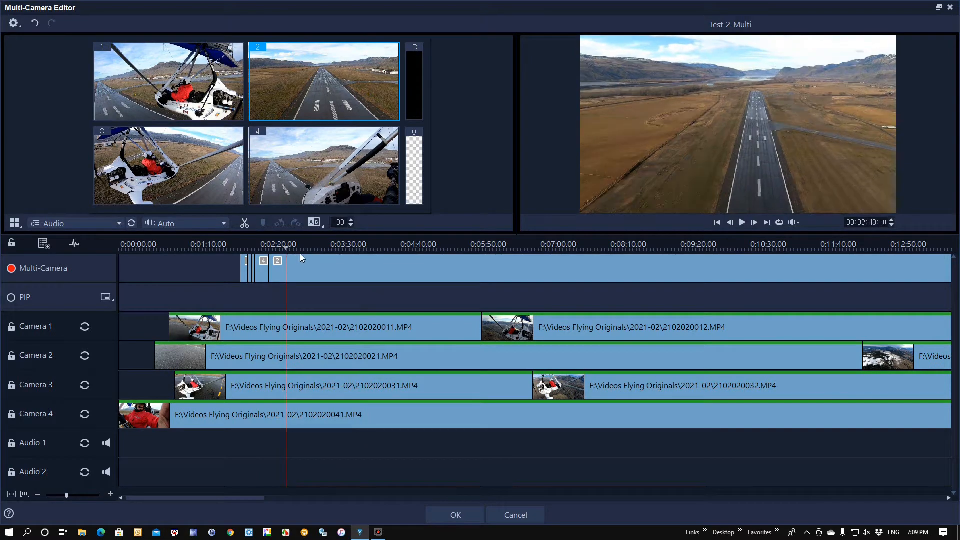
Play the multi-camera timeline from about 2:59 and cut to camera 1 at about 3:52.
click(355, 257)
click(297, 244)
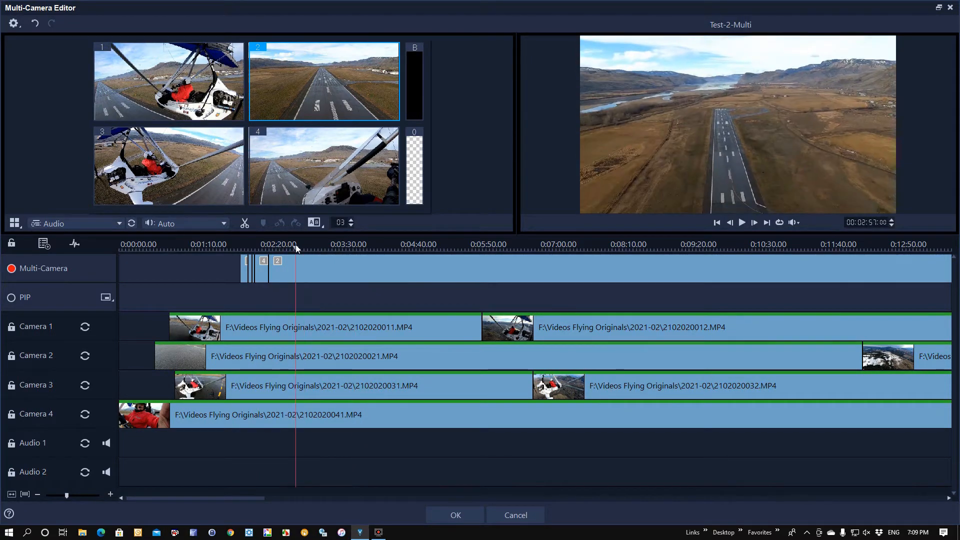
click(368, 248)
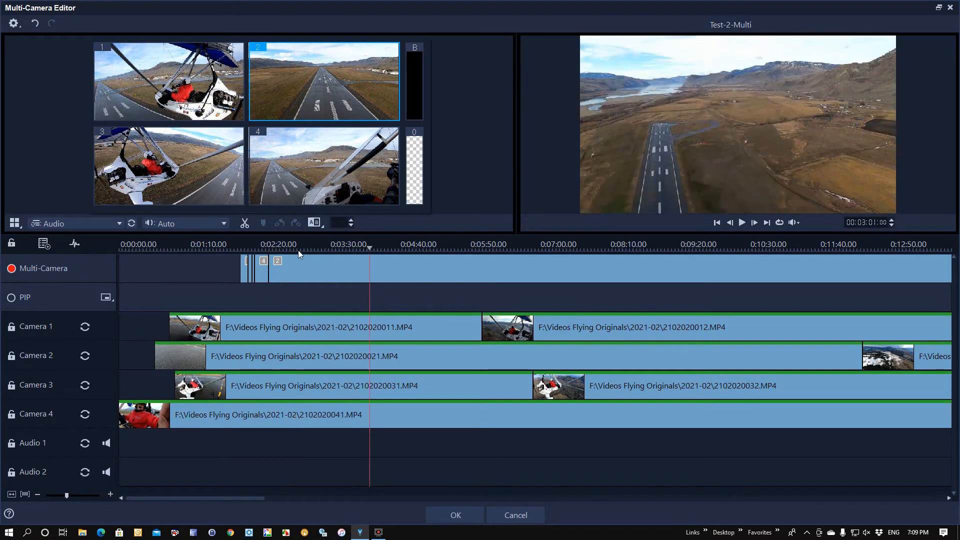
click(283, 250)
click(298, 251)
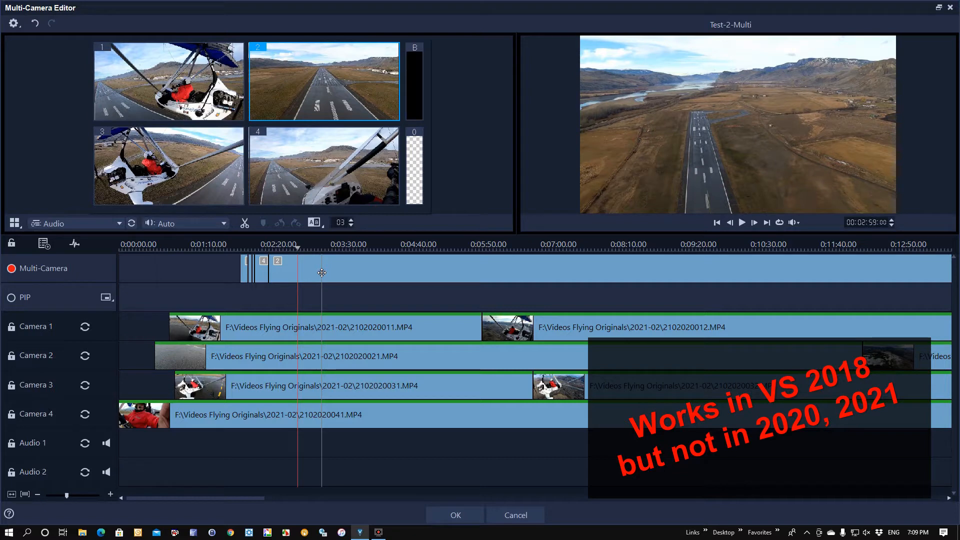
key(space)
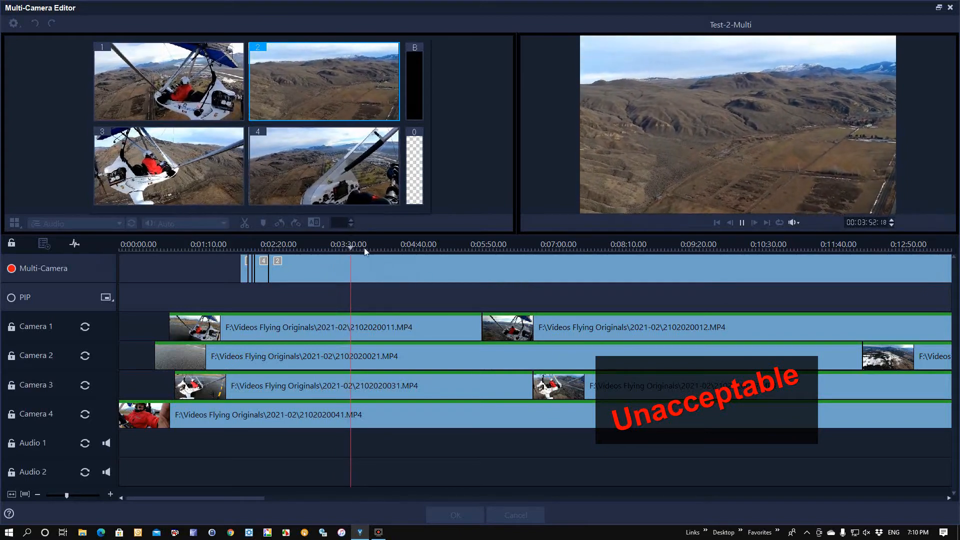
click(200, 100)
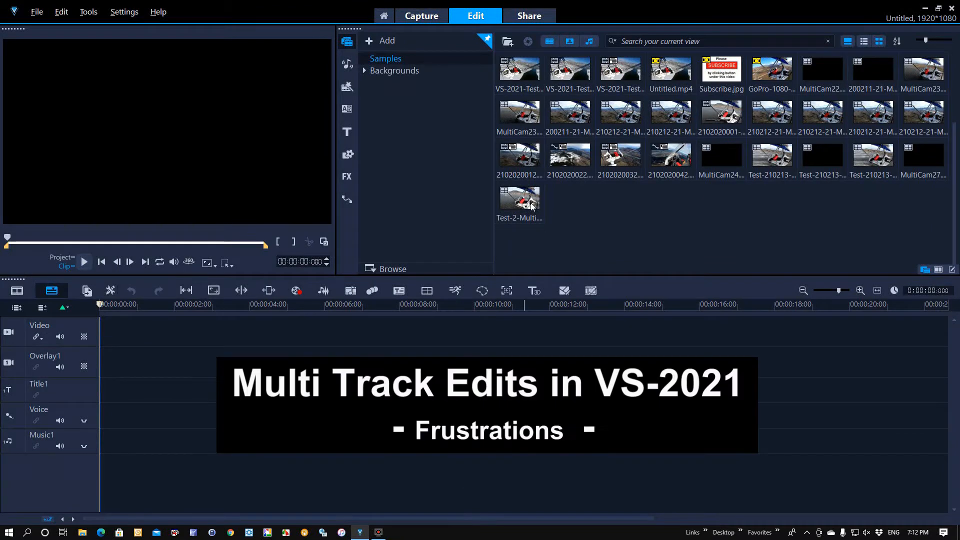
Place Test-2-Multi at the start of the Video track as individual clips and open the clip options of the runway clip.
drag(521, 198, 149, 325)
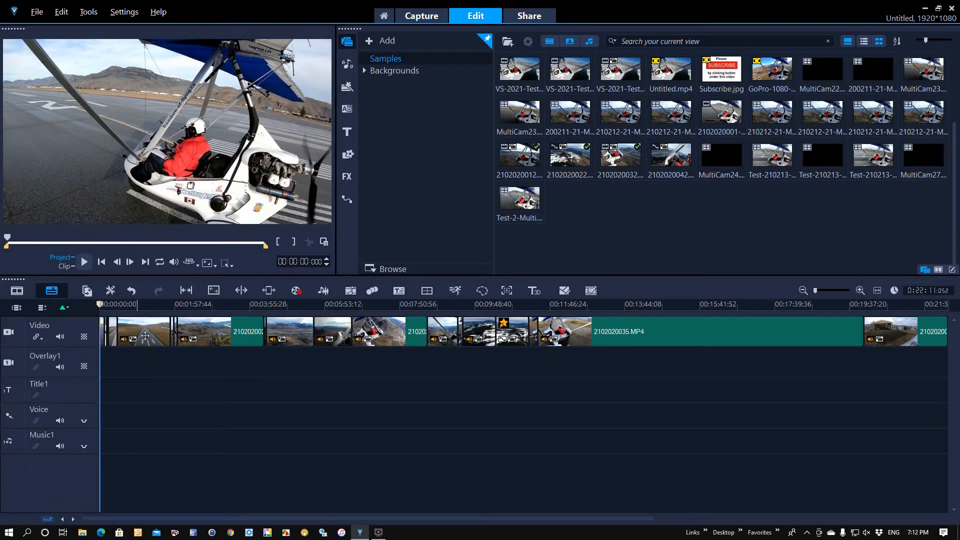
click(137, 327)
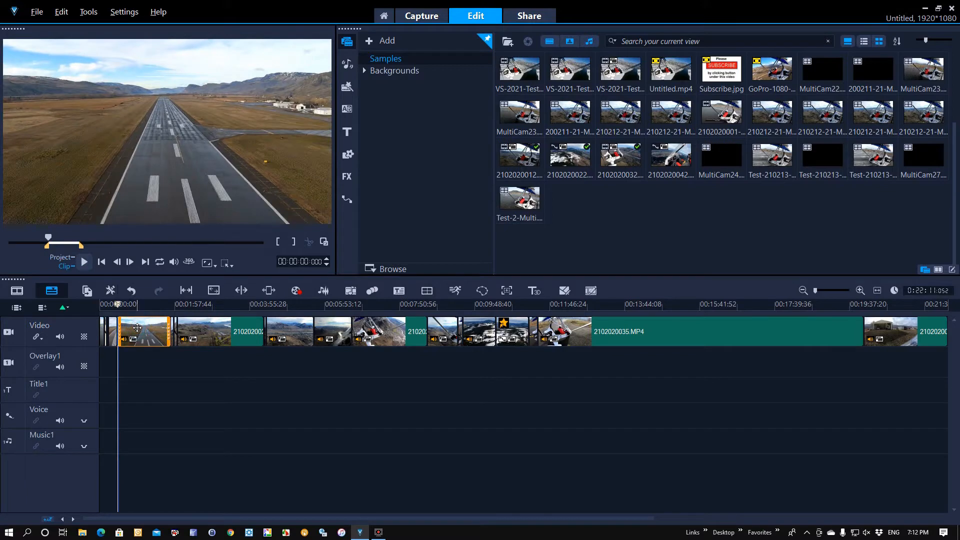
double_click(138, 328)
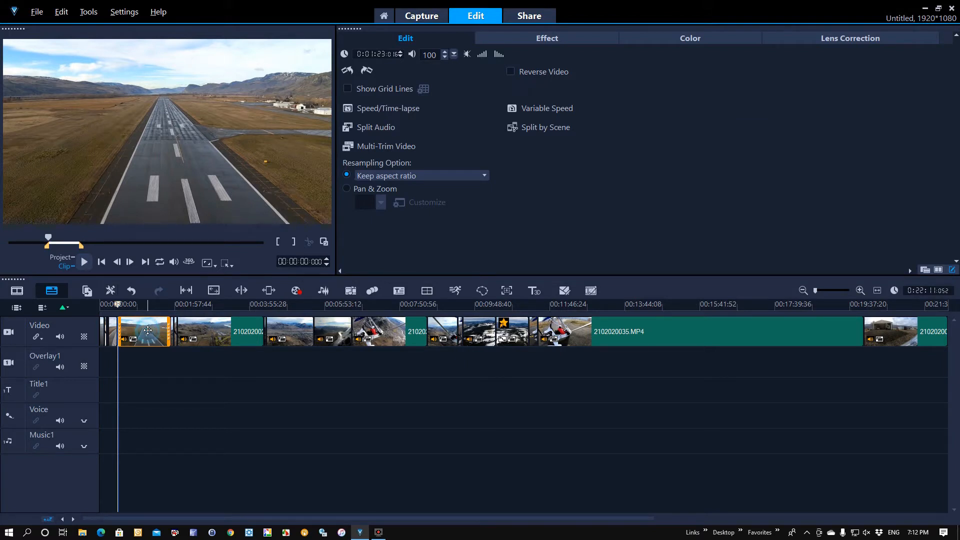
Examine the clip options of several segments along the Video track, including the last clip and its Speed/Time-lapse option.
click(233, 326)
click(140, 337)
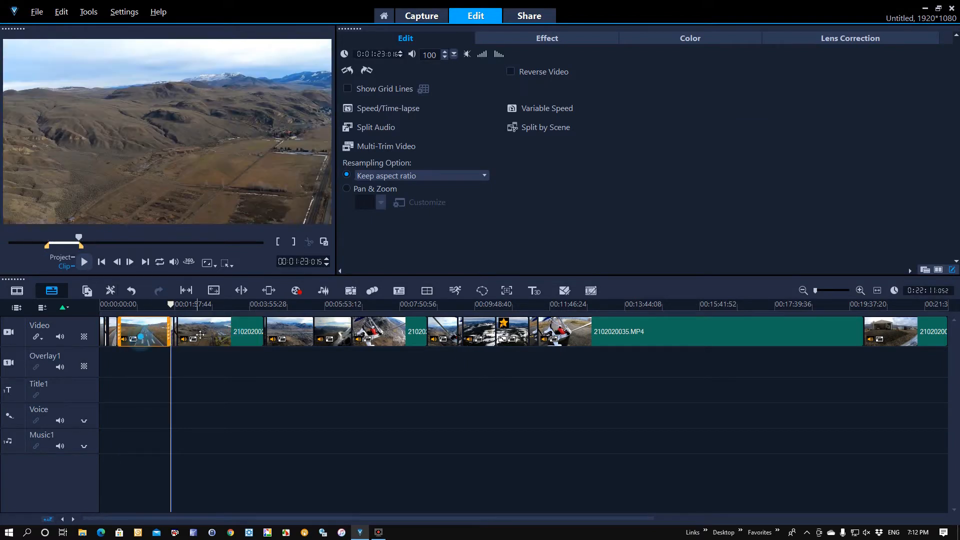
click(212, 334)
click(134, 333)
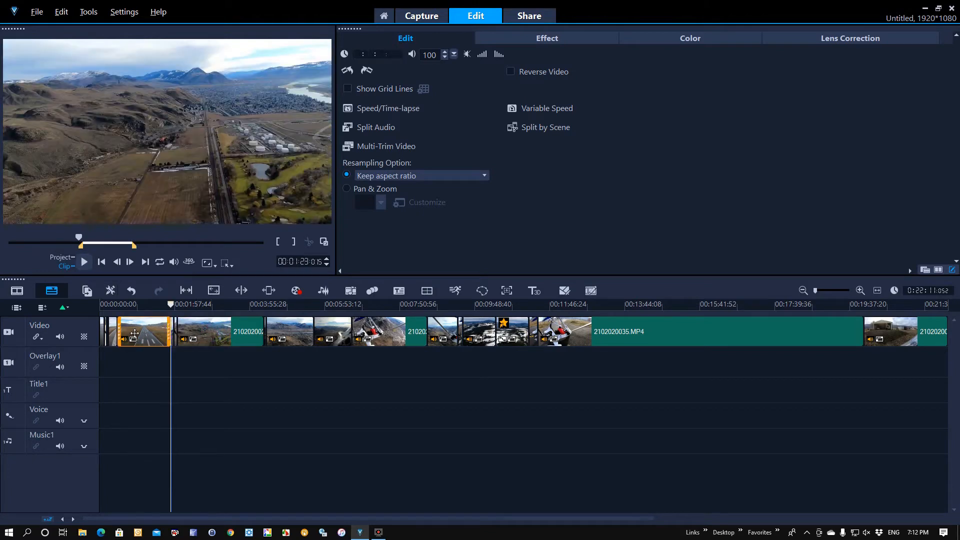
click(220, 333)
click(286, 333)
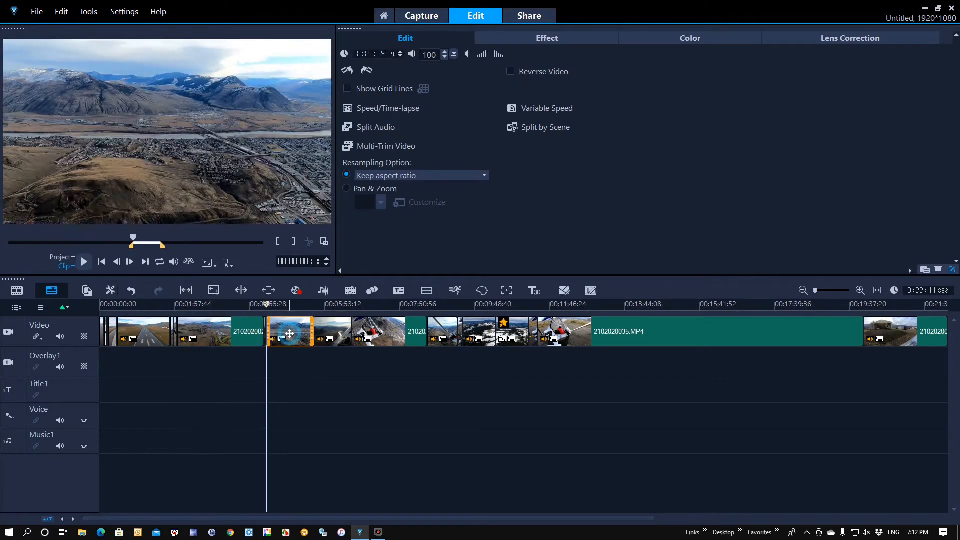
click(893, 331)
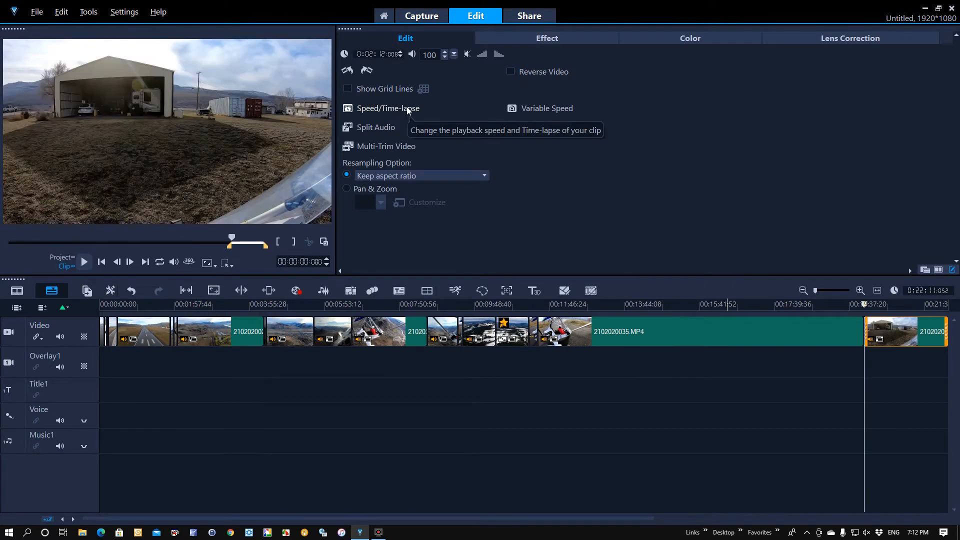
click(244, 368)
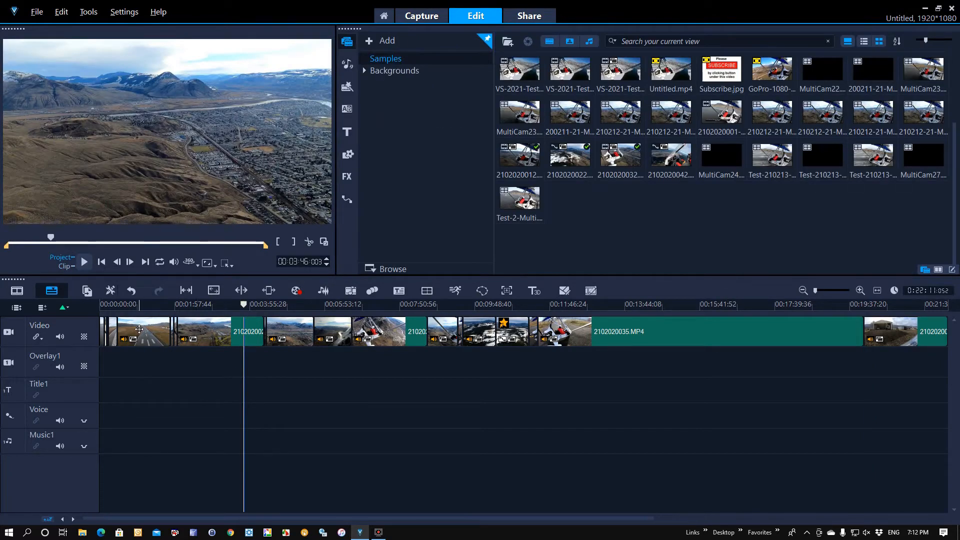
Set the playback speed of the runway clip near the start of the Video track to 300%.
mouse_move(815, 290)
mouse_down()
mouse_move(826, 290)
mouse_move(815, 290)
mouse_up()
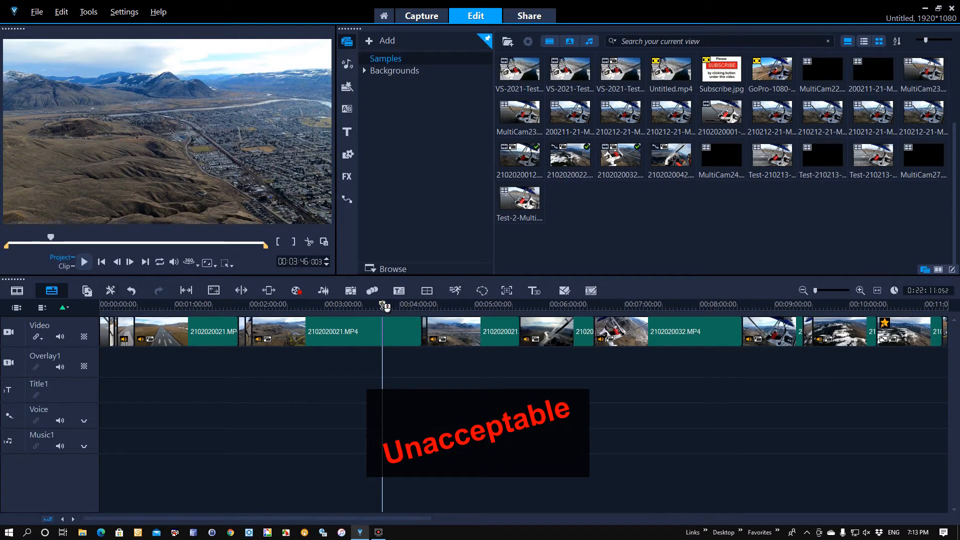
drag(382, 305, 99, 306)
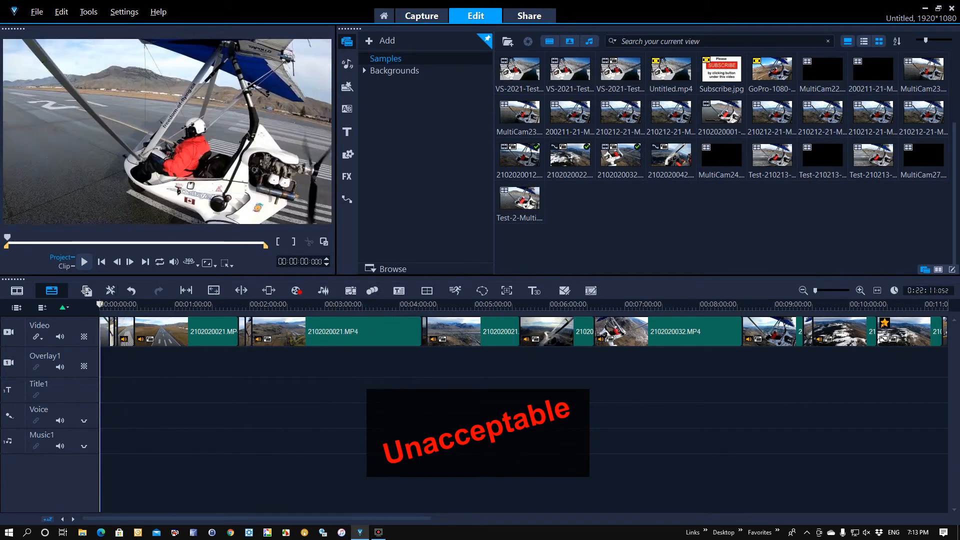
click(160, 330)
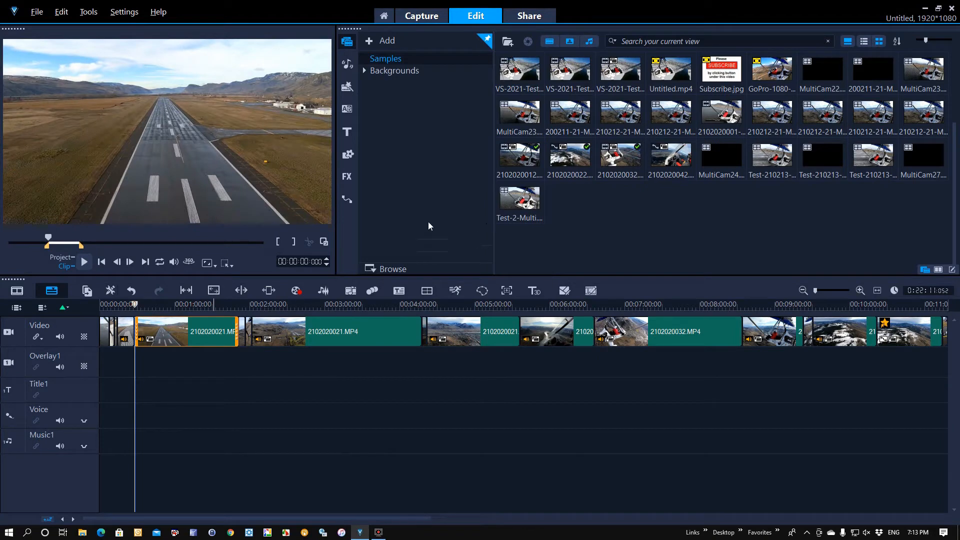
double_click(176, 328)
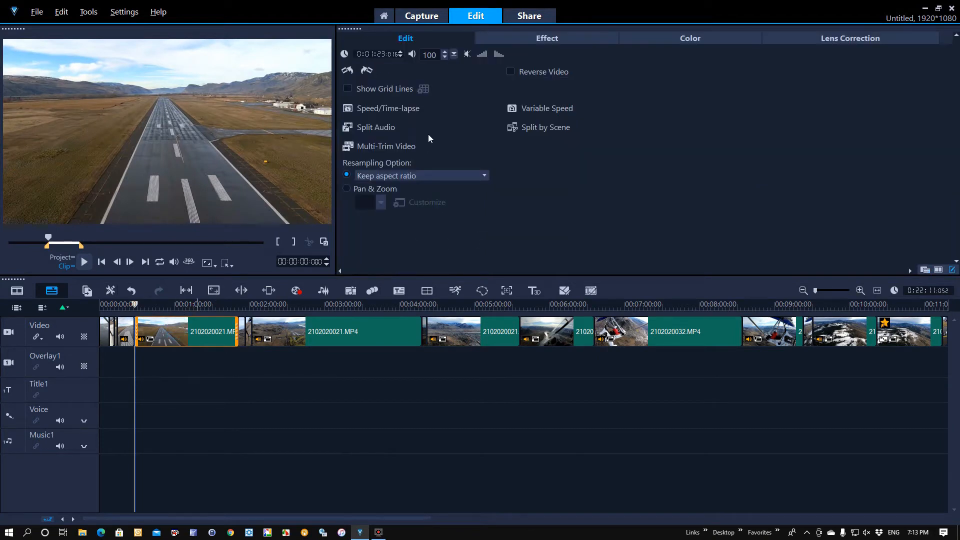
click(389, 109)
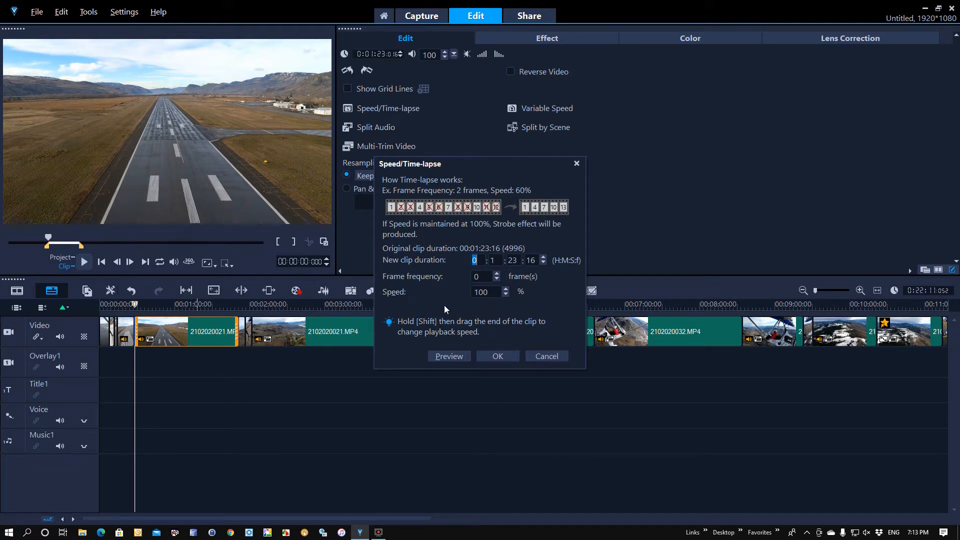
double_click(491, 292)
text(30)
click(504, 359)
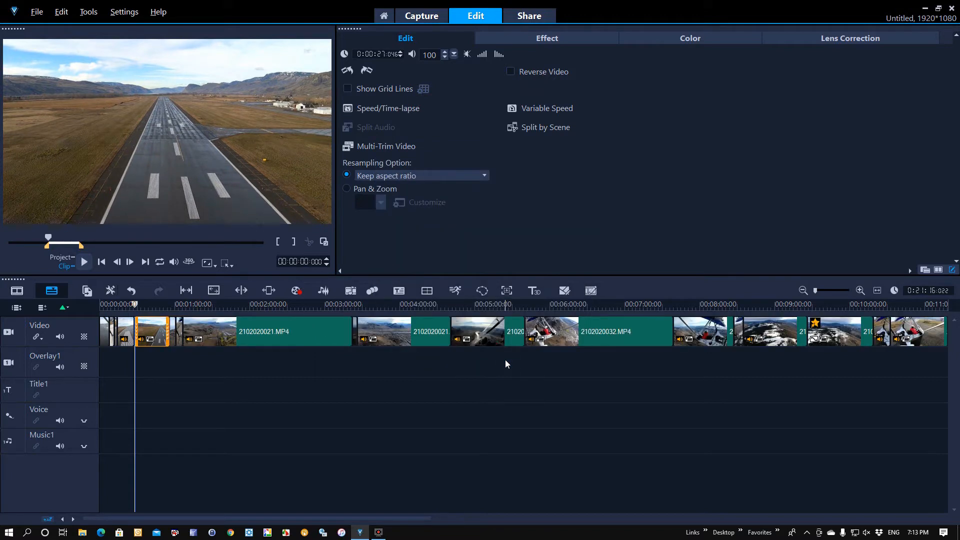
Split the audio of the long 2102020021.MP4 clip near the one-minute mark onto the Voice track.
click(223, 333)
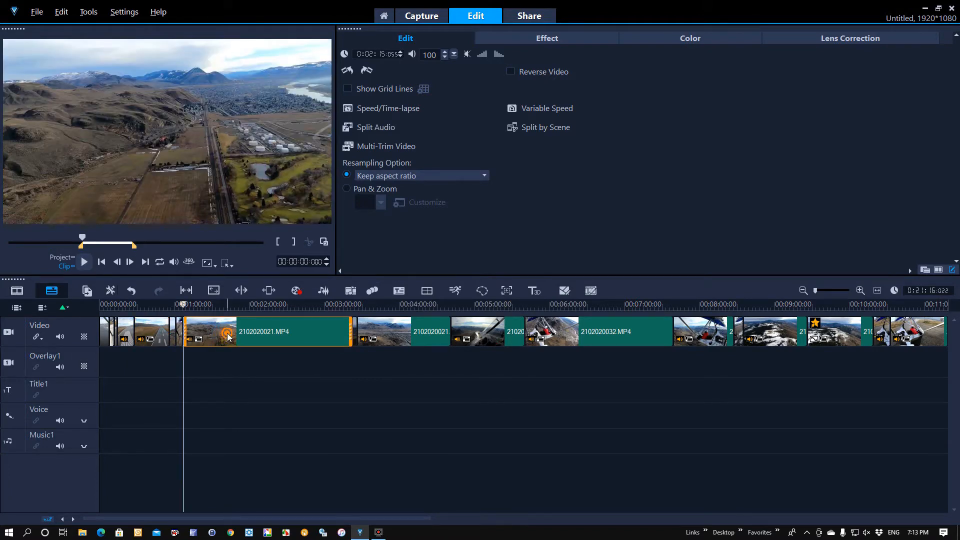
right_click(223, 333)
mouse_move(282, 258)
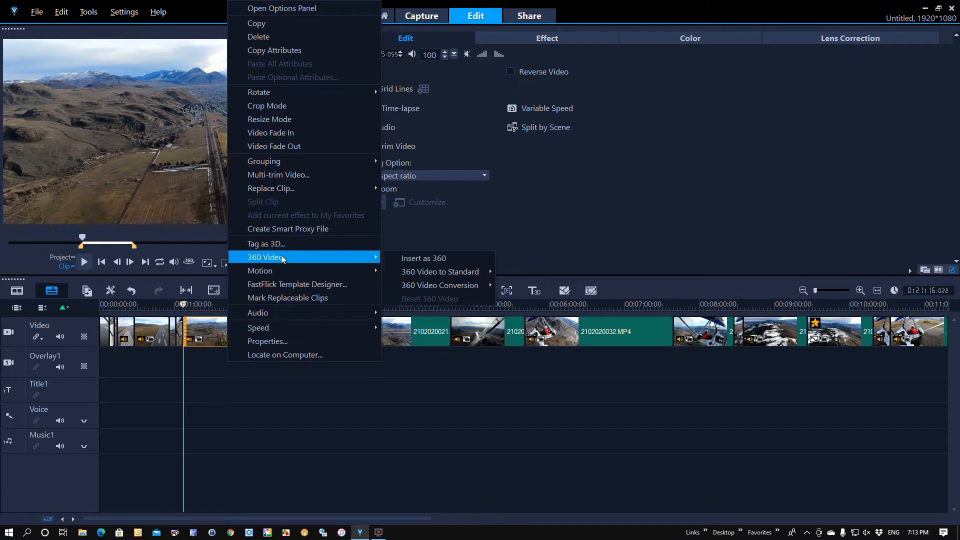
mouse_move(271, 314)
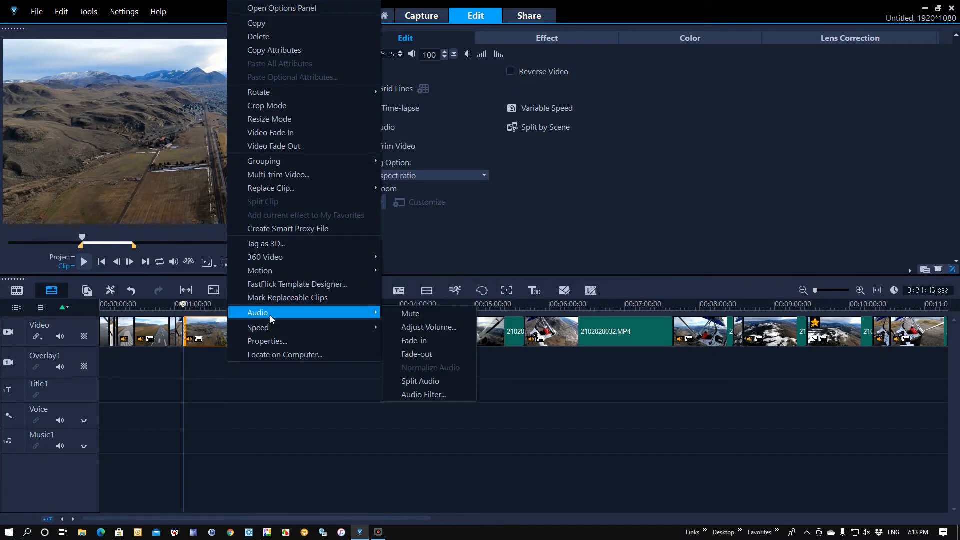
click(421, 382)
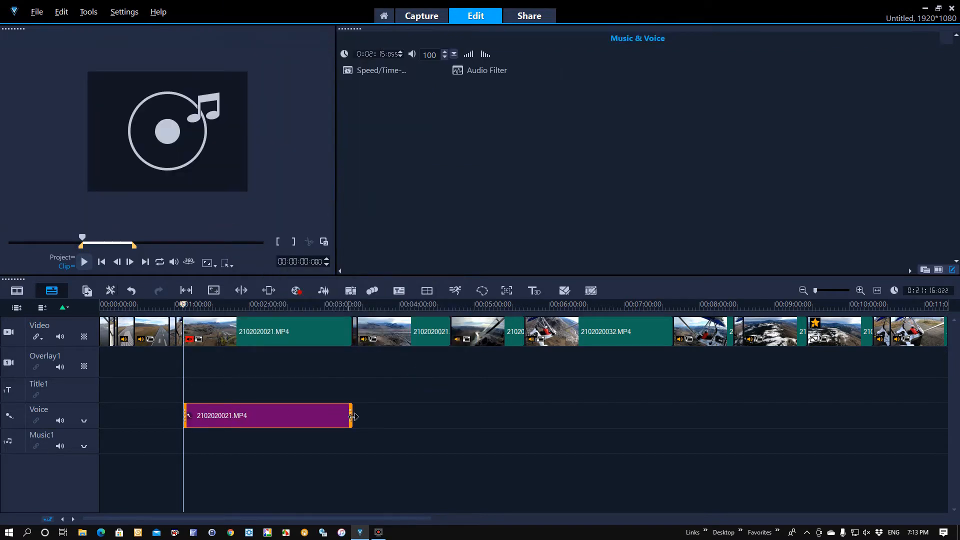
Set the playback speed of the 2102020021.MP4 video clip above the separated audio to 300%.
click(272, 333)
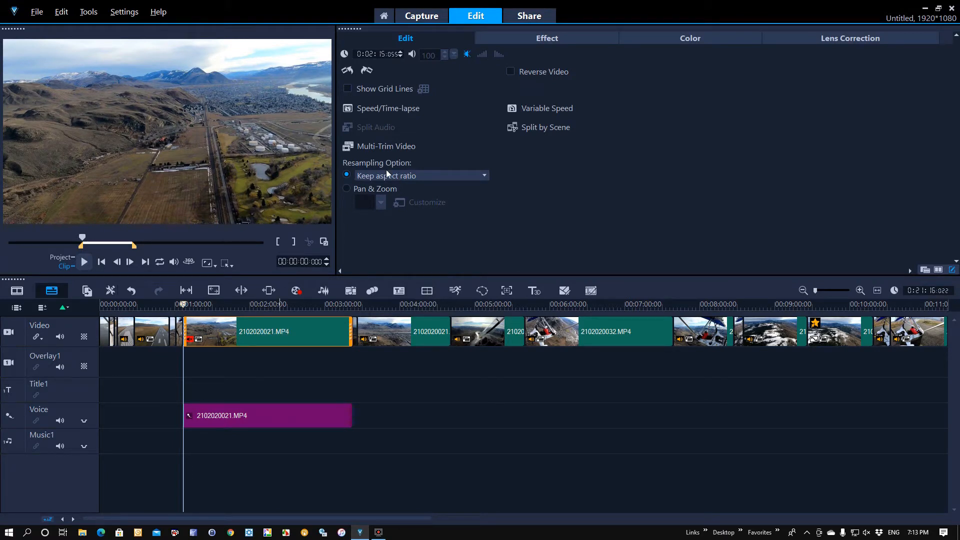
click(391, 110)
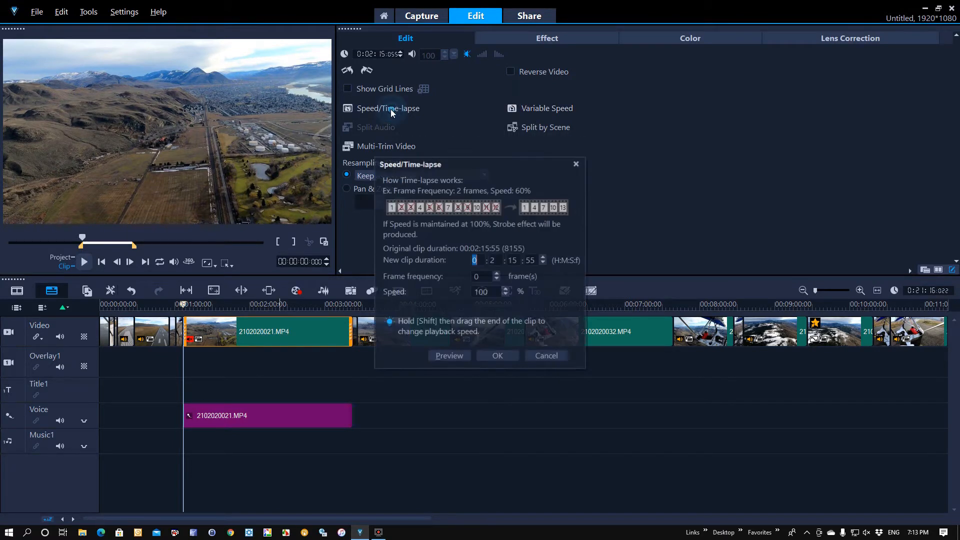
drag(479, 292, 470, 296)
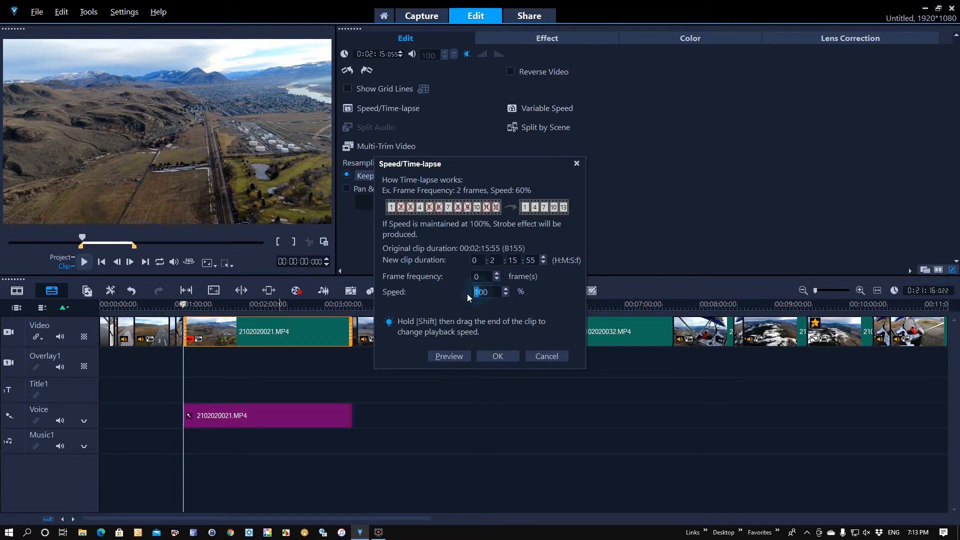
text(3)
key(Return)
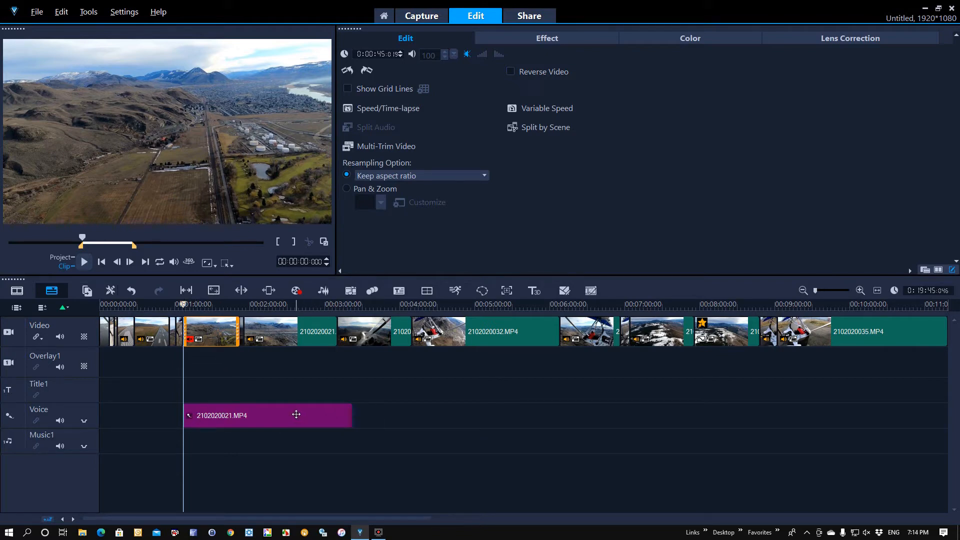
Set the playback speed of the separated 2102020021.MP4 audio on the Voice track to 300%.
click(296, 415)
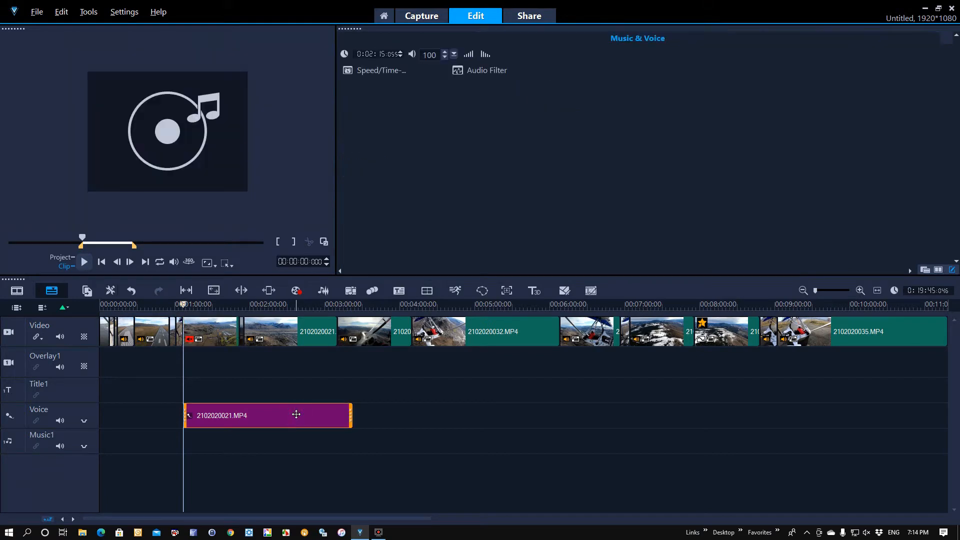
click(389, 72)
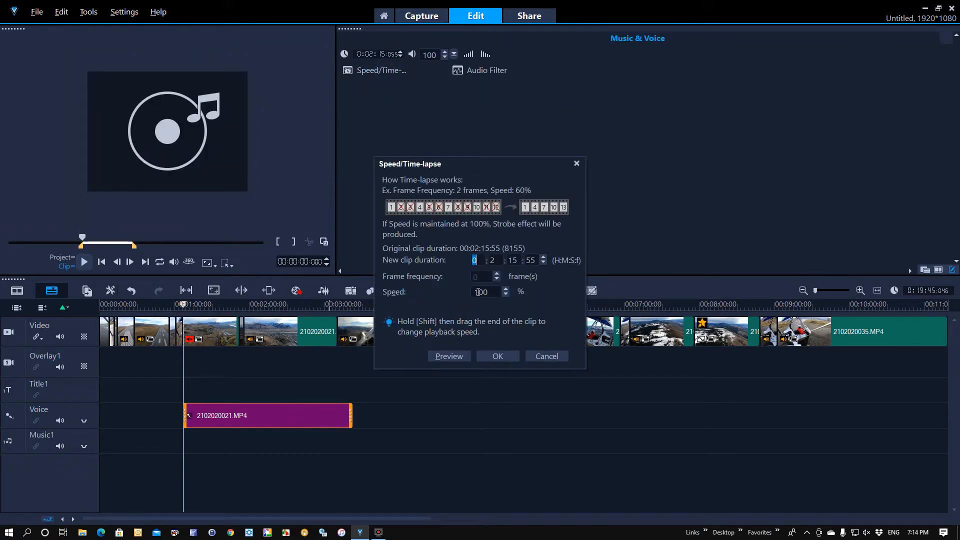
drag(478, 292, 472, 293)
text(3)
key(Return)
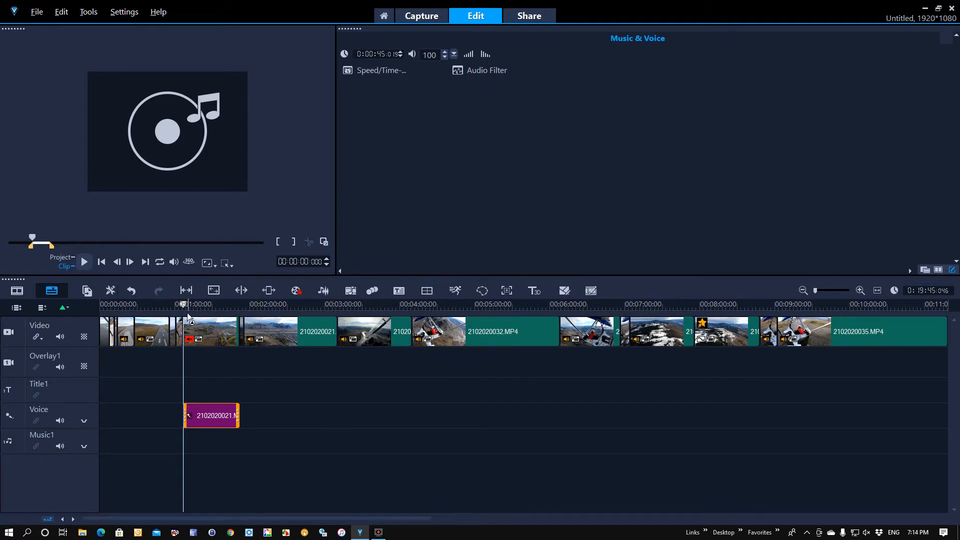
Split the sped-up video and audio at about 00:01:19 and delete the video portion before the cut, turning off future synchronization warnings.
drag(187, 305, 198, 305)
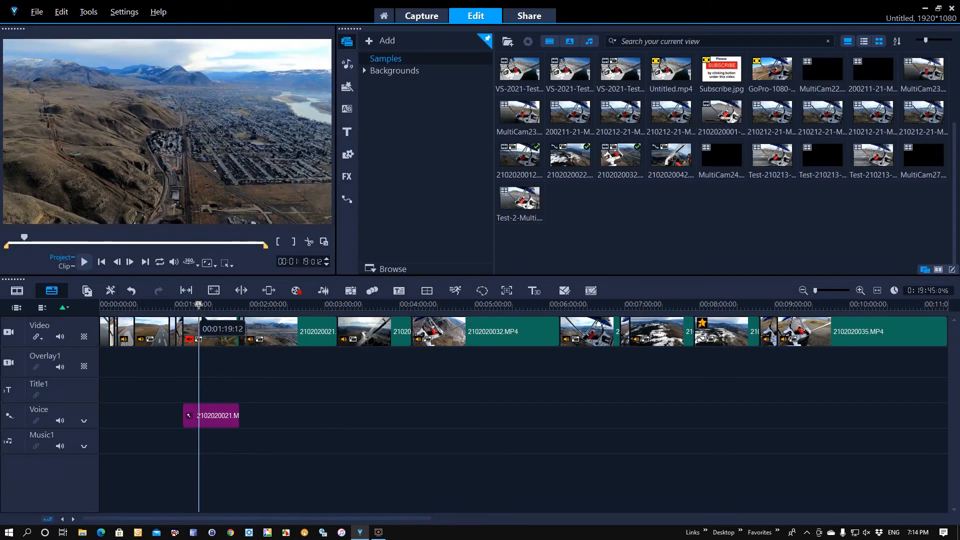
click(309, 242)
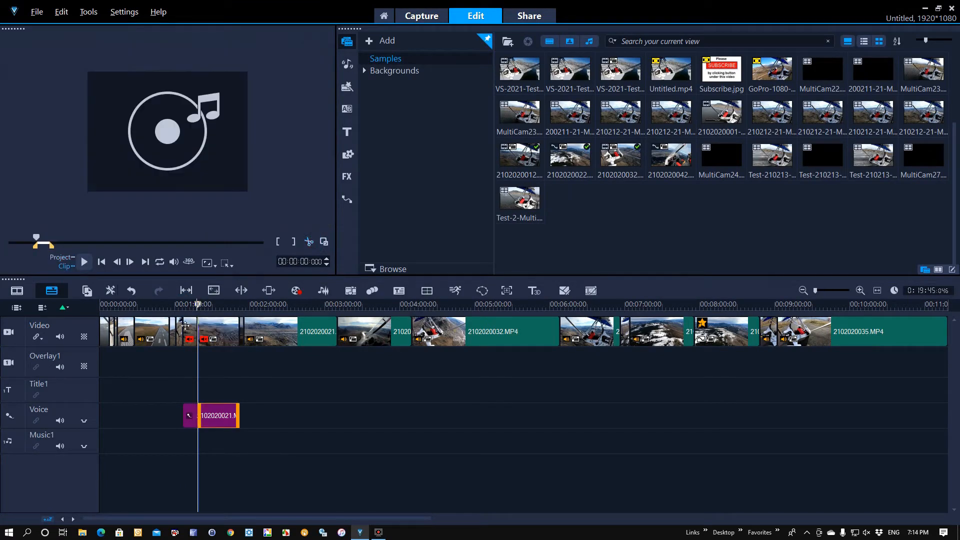
click(185, 326)
key(Delete)
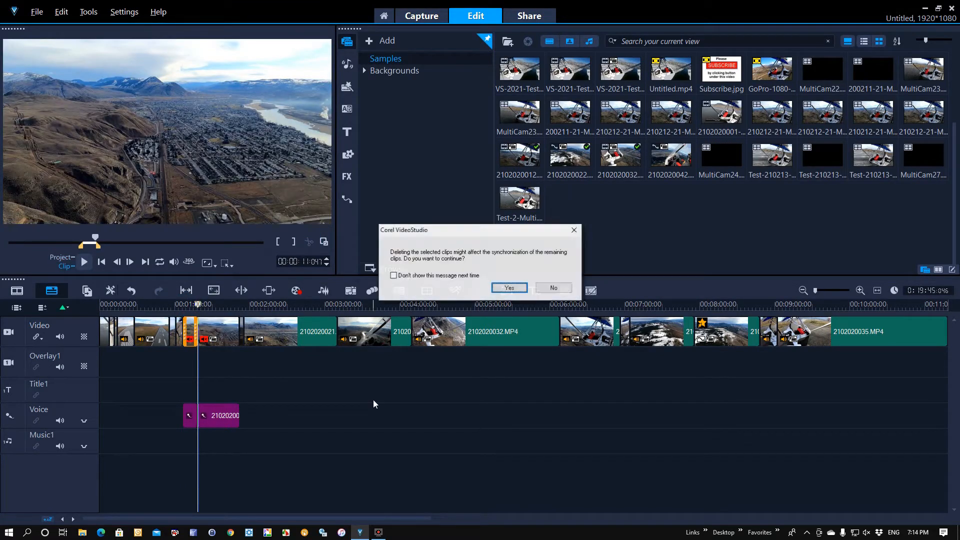
click(393, 275)
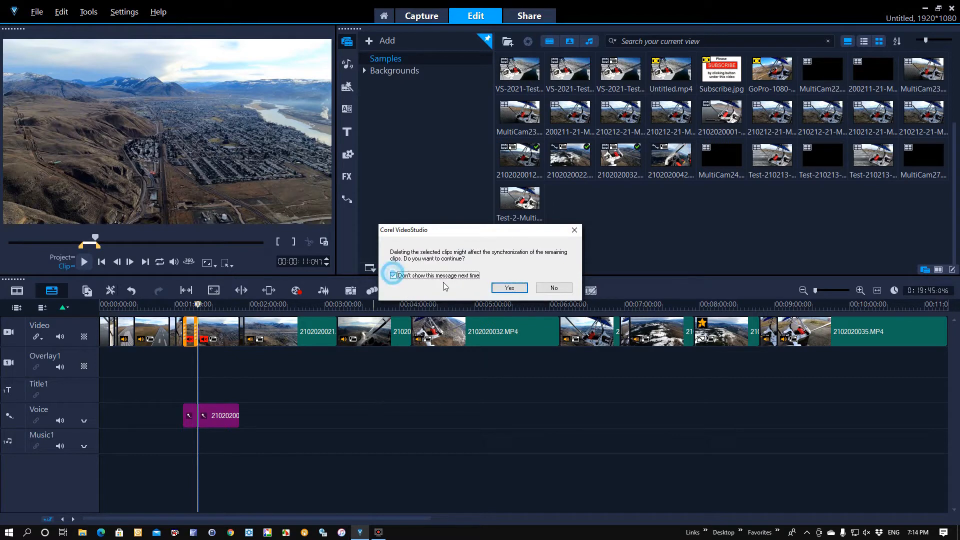
click(509, 288)
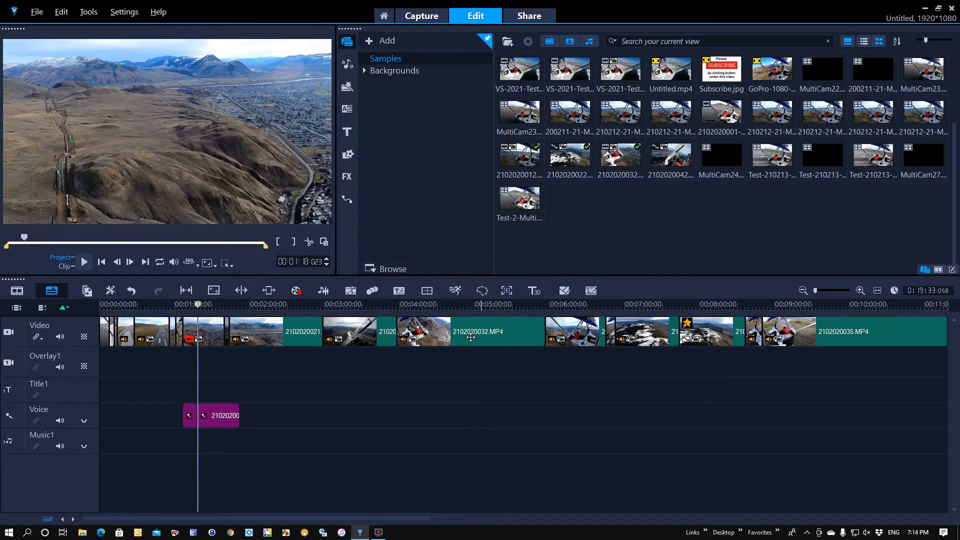
Delete both remaining pieces of the separated 2102020021.MP4 audio from the Voice track.
click(188, 418)
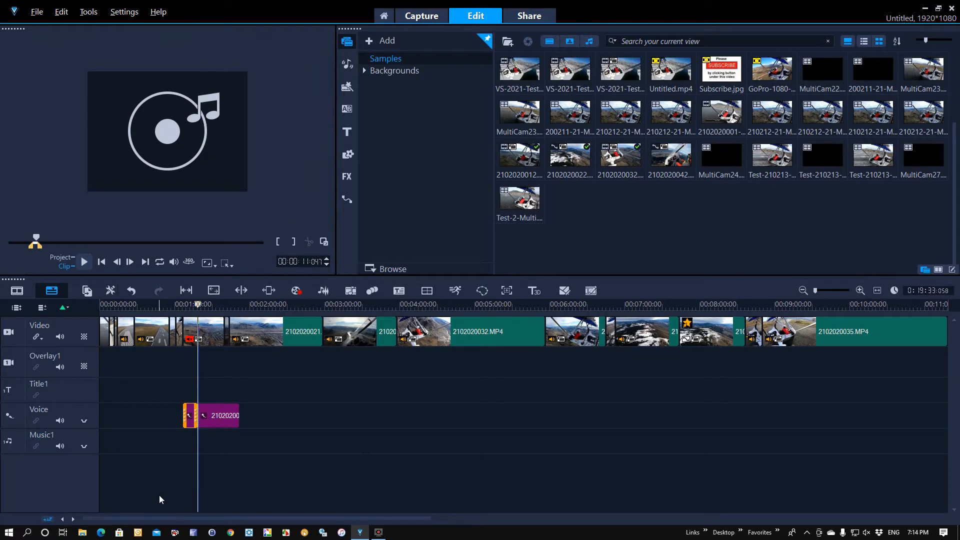
key(Delete)
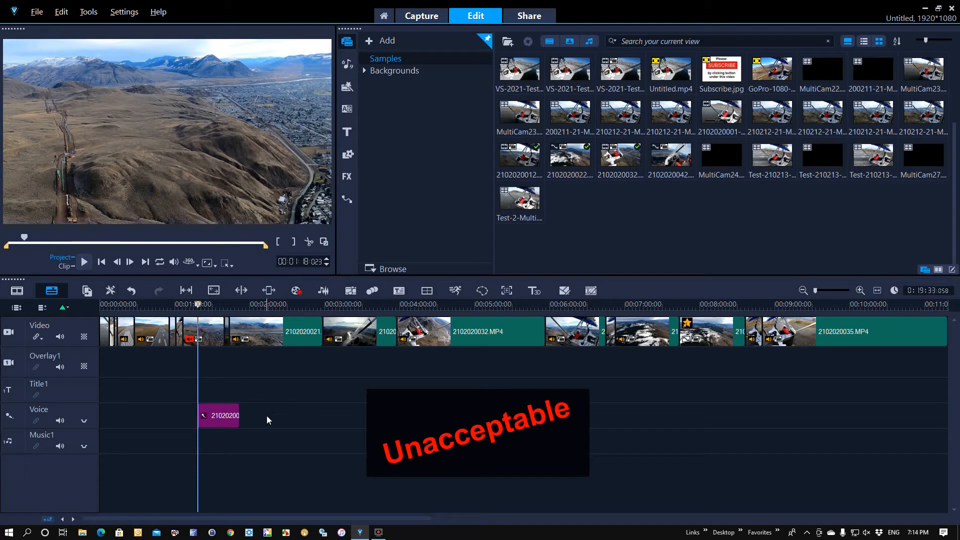
key(ctrl+z)
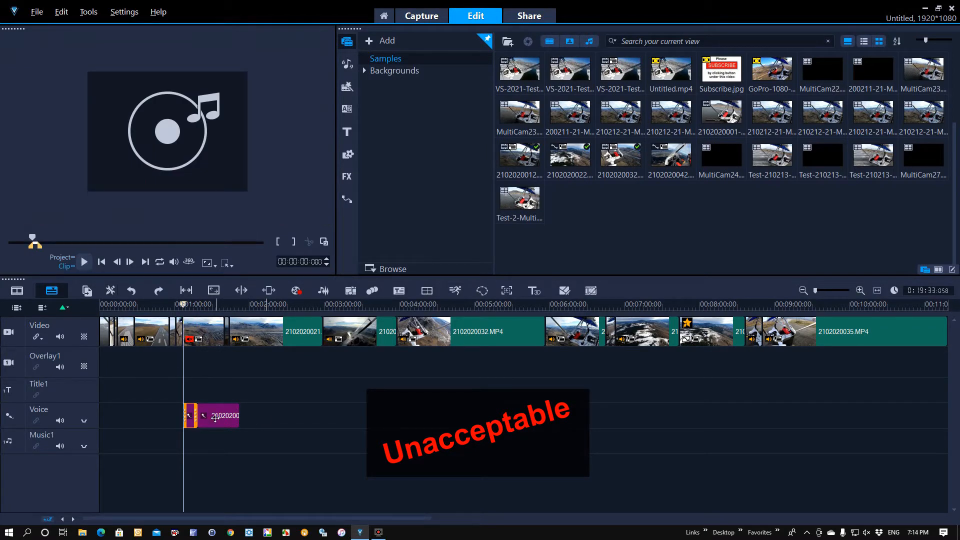
key(Delete)
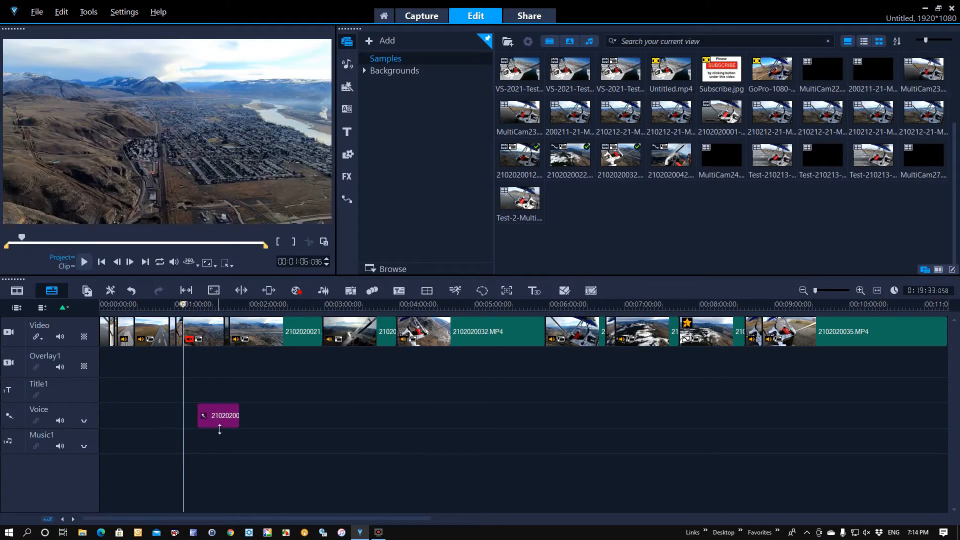
click(216, 418)
key(Delete)
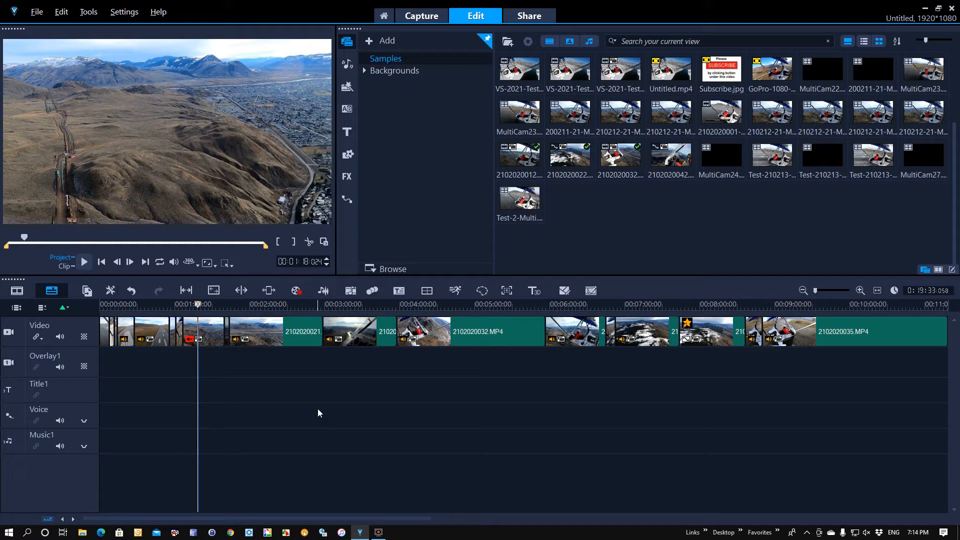
Set the playback speed of the 2102020021.MP4 video clip starting at about 00:01:44 to 400%.
double_click(269, 330)
click(388, 108)
text(400)
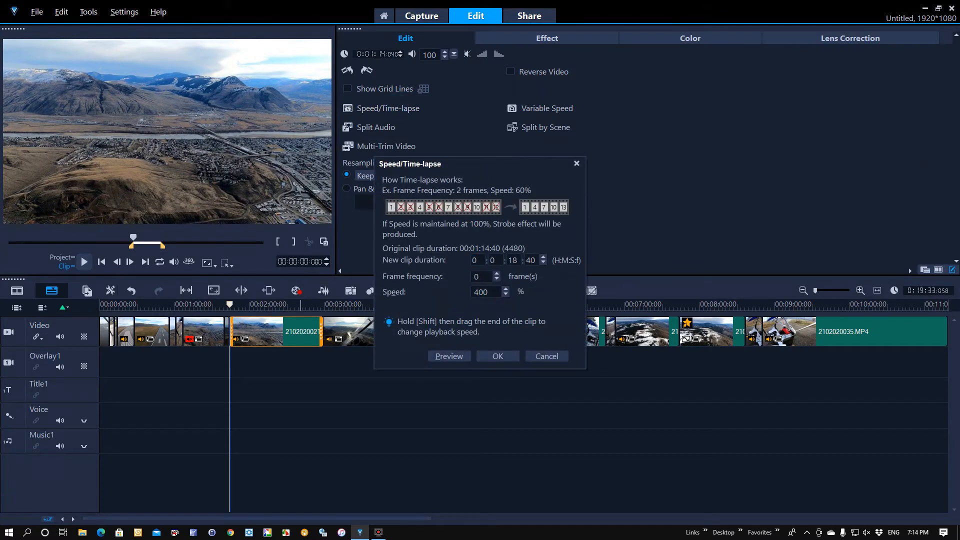
text(0)
key(BackSpace)
key(Return)
Set the playback speed of the snowy mountain clip just before the starred clip to 400%.
click(437, 331)
click(503, 332)
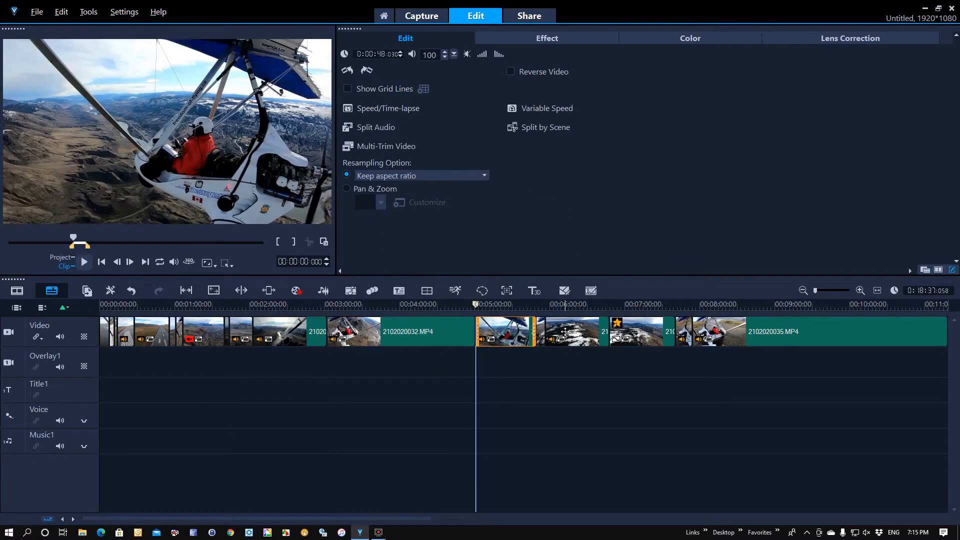
click(565, 332)
click(388, 108)
text(400)
click(499, 357)
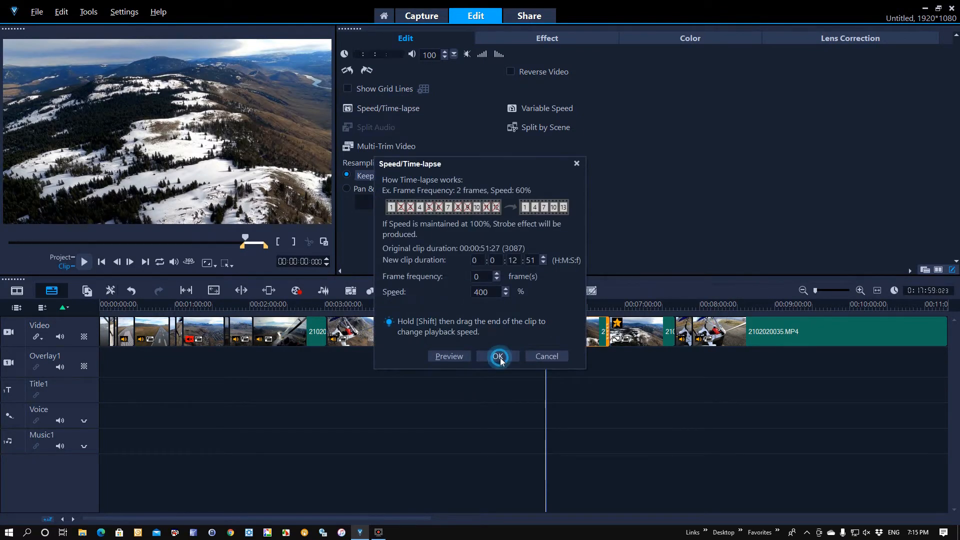
Speed up the playback of the starred snowy mountain clip on the Video track.
click(595, 332)
click(397, 107)
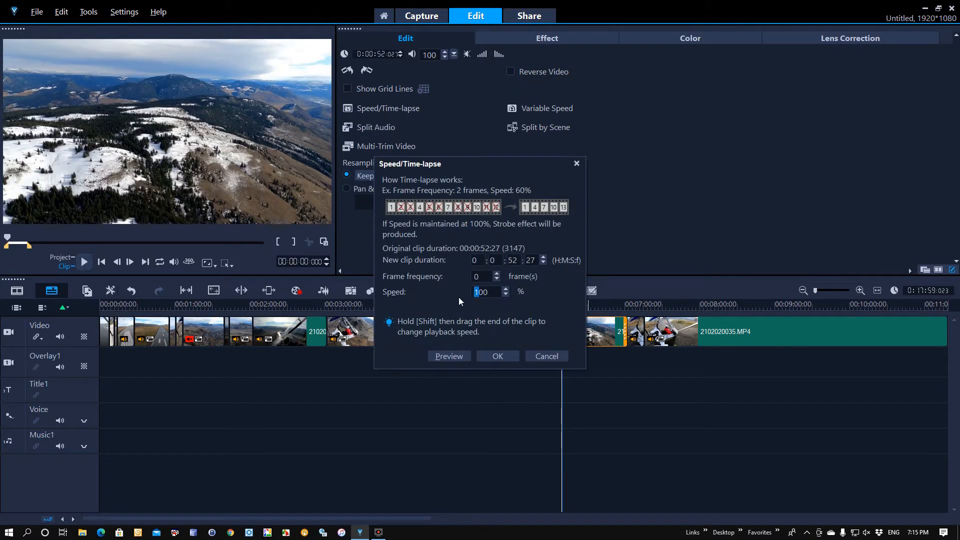
text(4)
click(497, 356)
Delete the last clip, 2102020044.MP4, and the long 2102020035.MP4 clip, and fit the remaining project in the timeline.
click(884, 340)
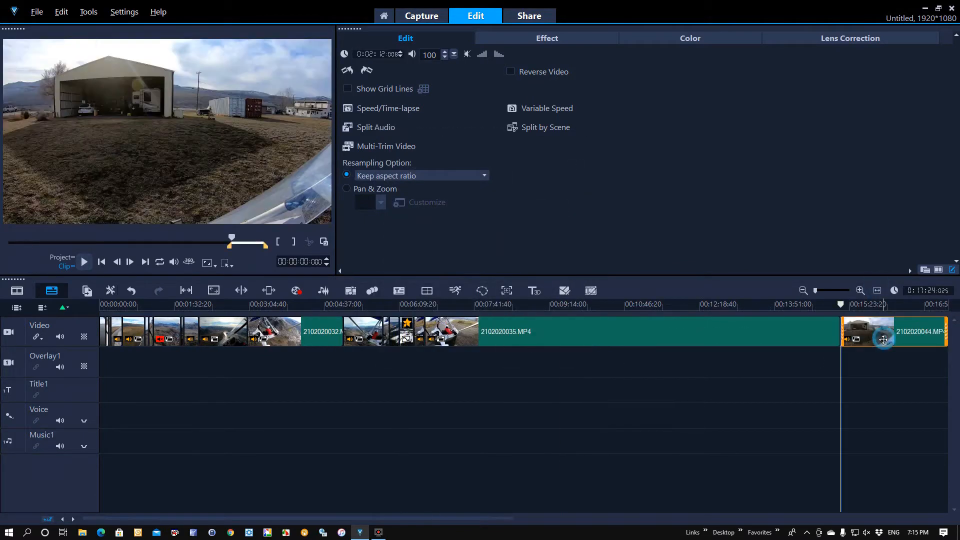
key(Delete)
drag(841, 304, 607, 304)
click(503, 333)
key(Delete)
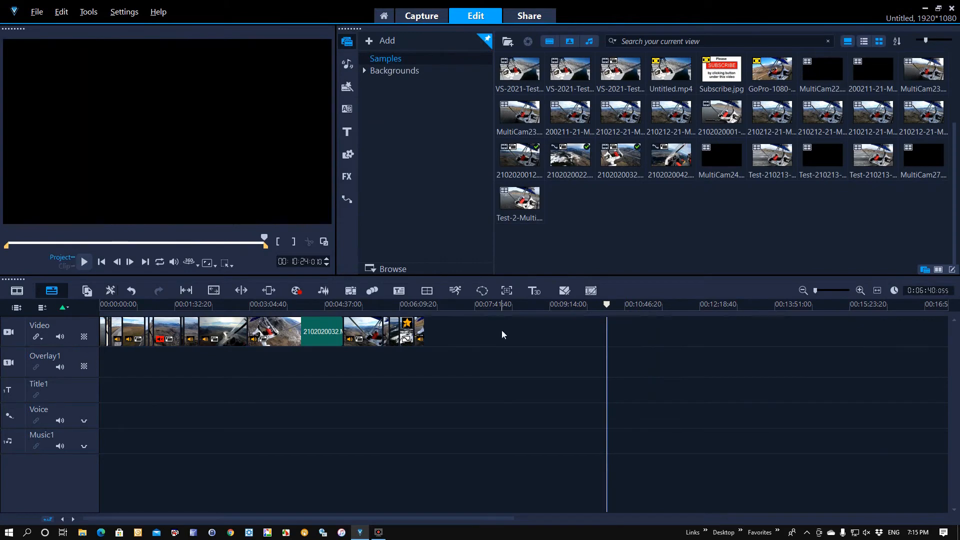
click(878, 291)
click(104, 304)
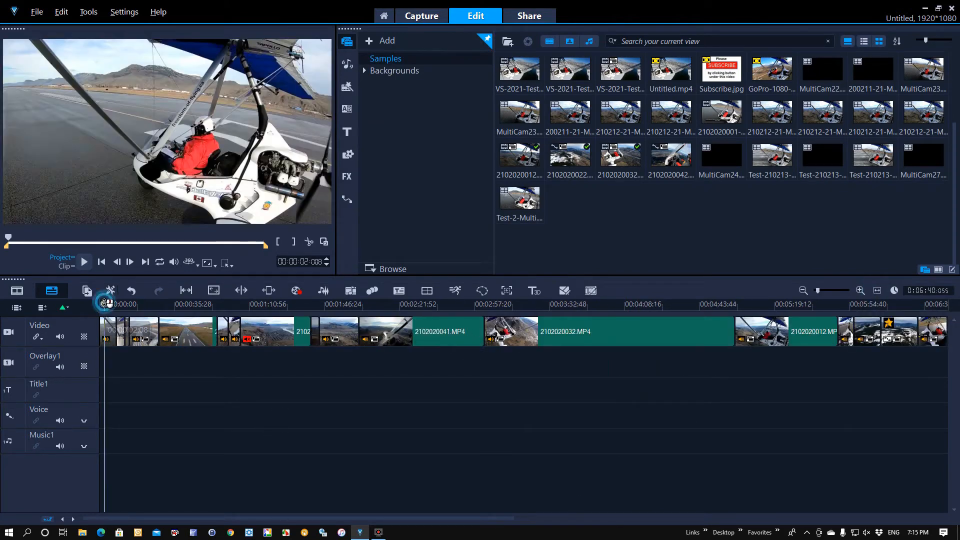
Save the project as Test2-Edit.
click(36, 11)
click(54, 67)
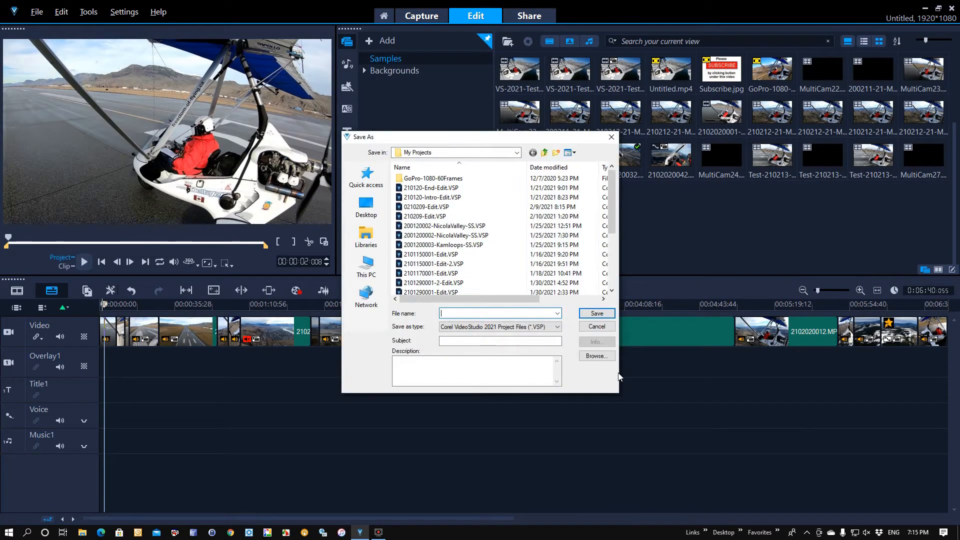
text(Test2-Edit)
key(Return)
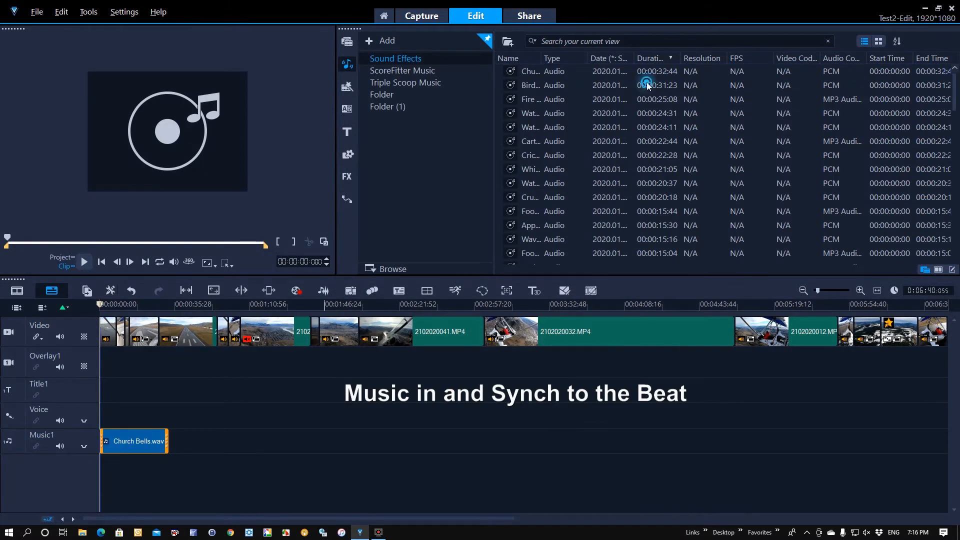
Add the five sound effects from Birds Seagulls to Cartoon after Church Bells.wav on the Music1 track and preview the project.
click(647, 84)
shift+click(662, 141)
drag(661, 141, 172, 442)
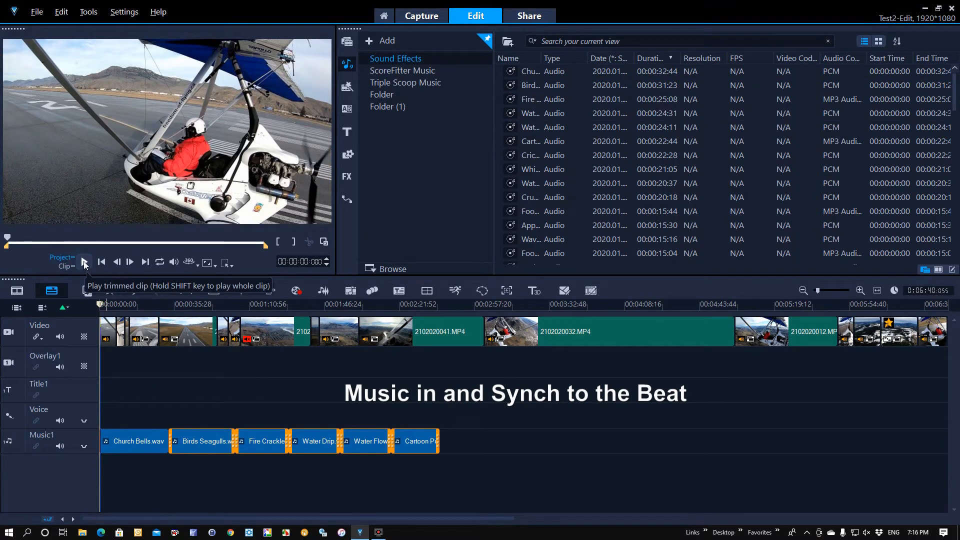
click(84, 263)
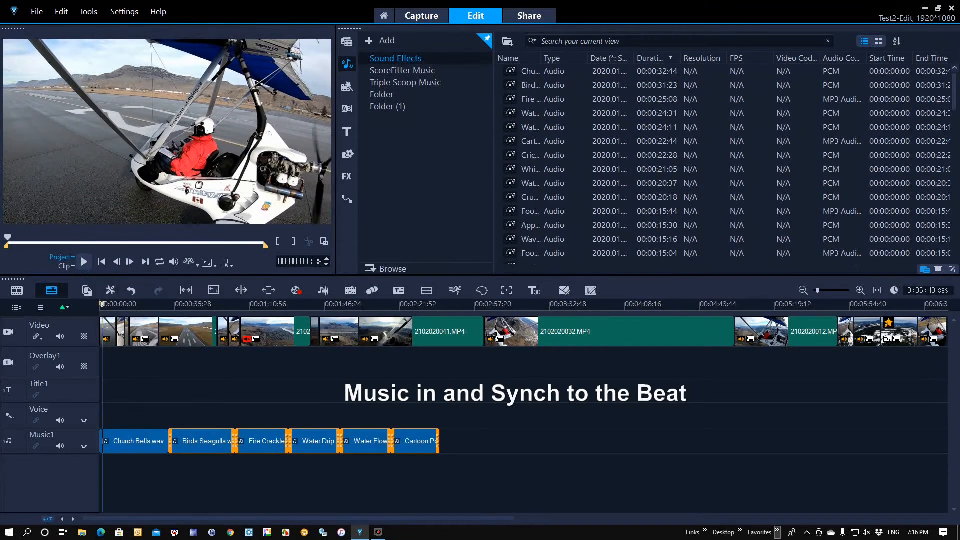
click(85, 262)
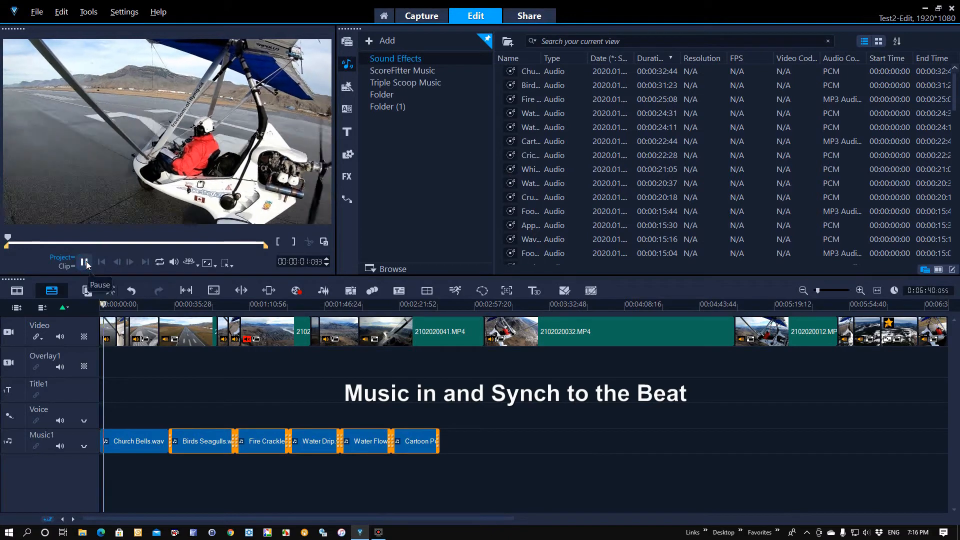
click(86, 262)
Mute the audio of all the clips on the Video track together.
click(115, 328)
shift+click(931, 341)
right_click(931, 341)
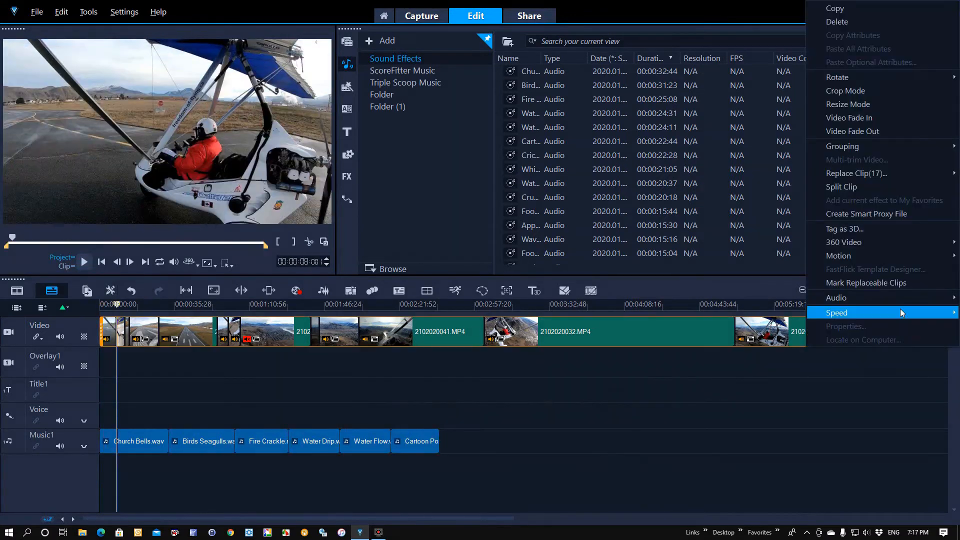
mouse_move(845, 299)
click(751, 299)
Select the six sound effects on the Music1 track together and examine the options available for the group.
click(160, 444)
shift+click(417, 447)
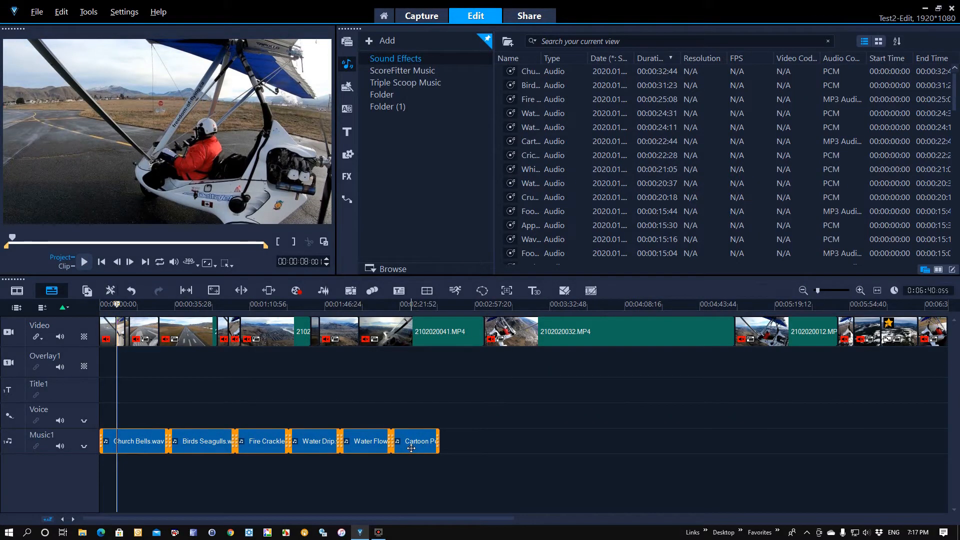
click(371, 396)
click(130, 446)
shift+click(406, 444)
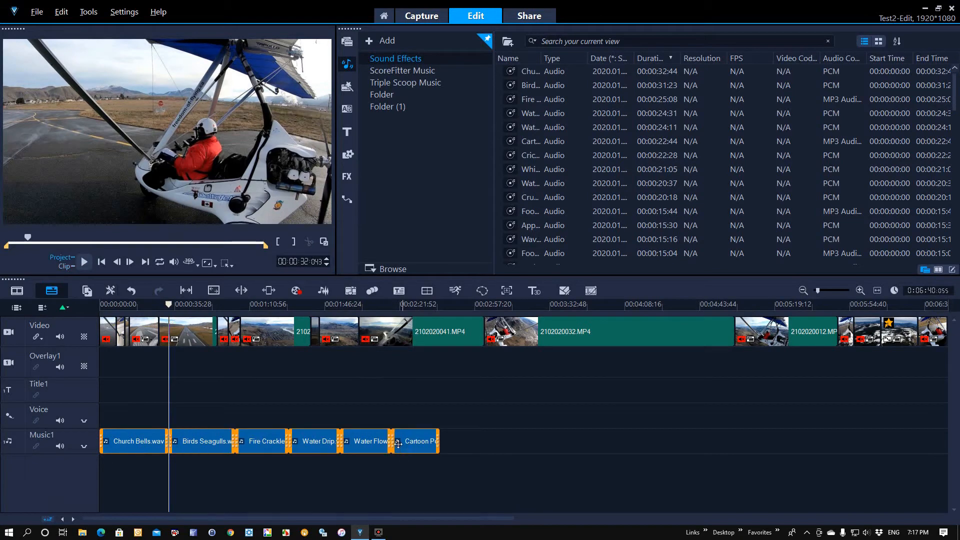
right_click(203, 443)
click(138, 441)
click(157, 442)
click(414, 441)
click(519, 390)
click(284, 331)
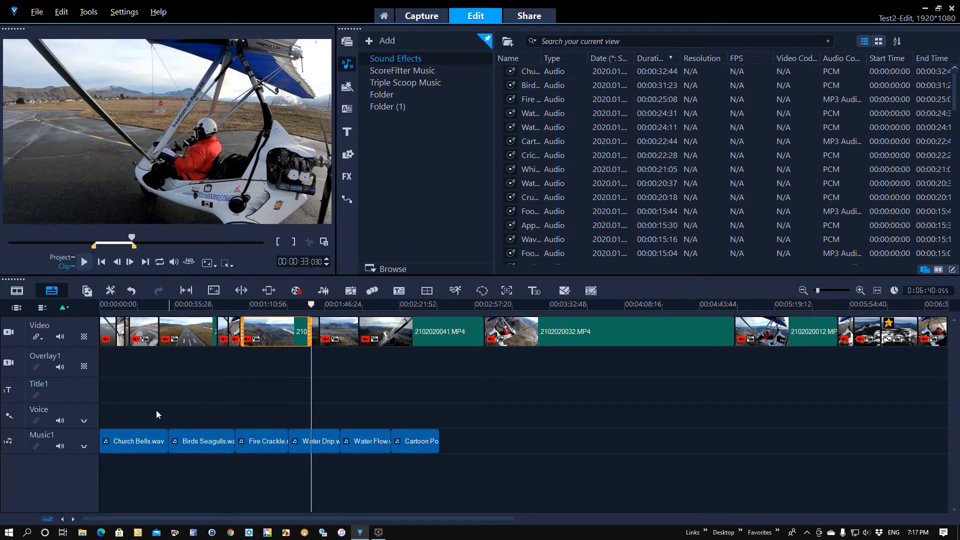
Delete all six sound effects from the Music1 track together.
click(123, 438)
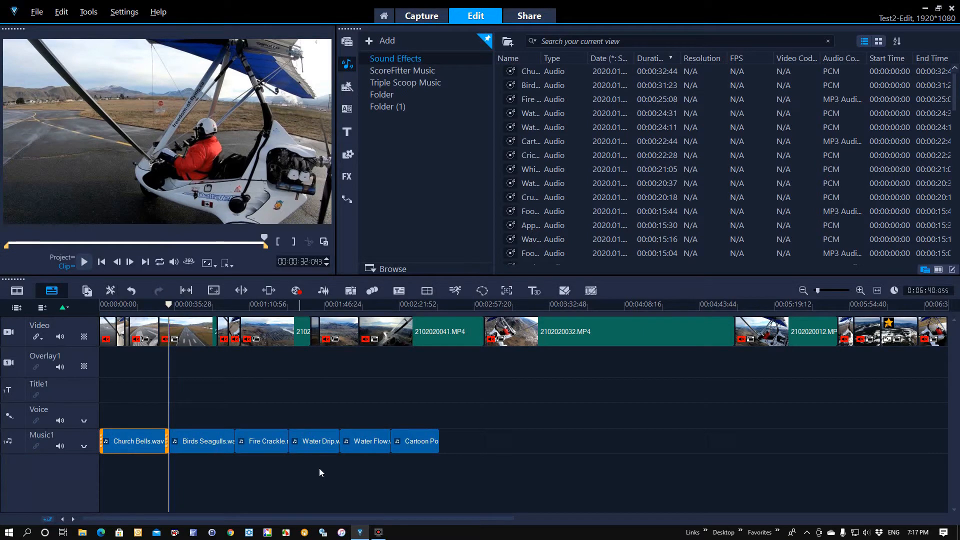
shift+click(413, 435)
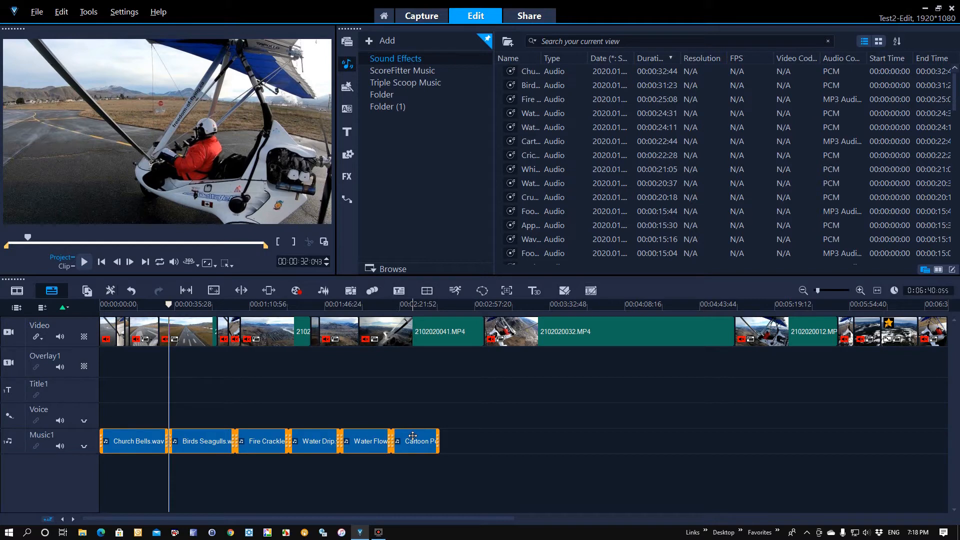
right_click(140, 437)
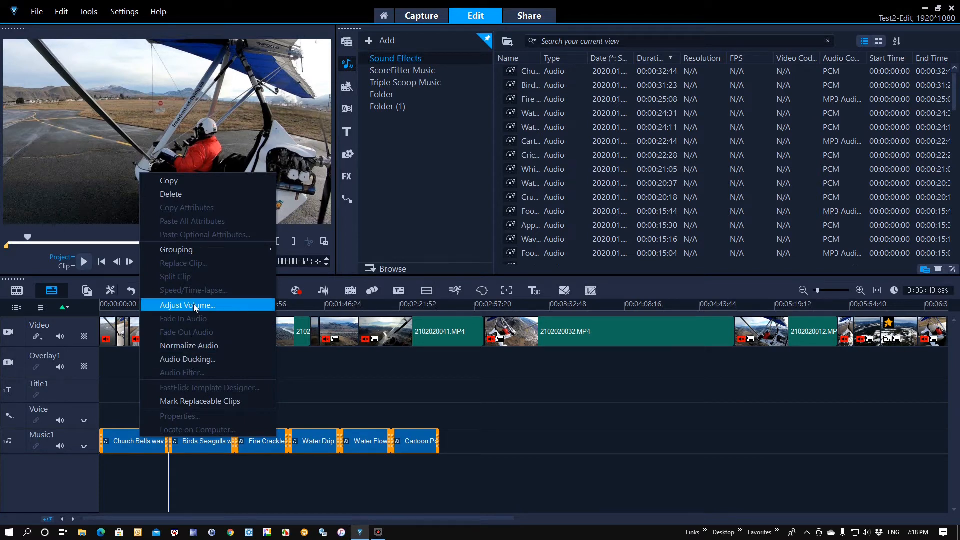
click(176, 195)
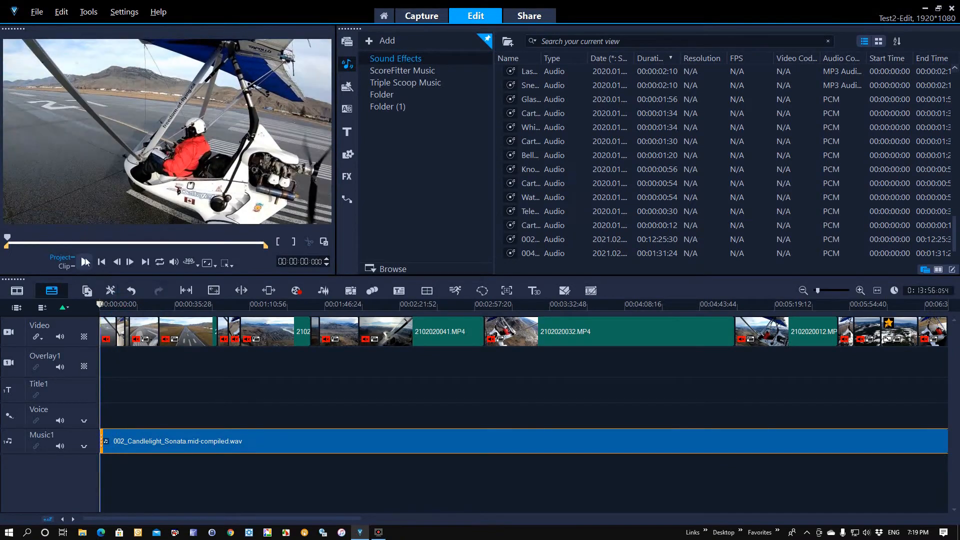
Preview the project with the Candlelight Sonata music, then delete the opening clip of about three seconds from the Video track.
click(84, 263)
scroll(819, 306, up, 3)
drag(100, 304, 124, 304)
right_click(116, 330)
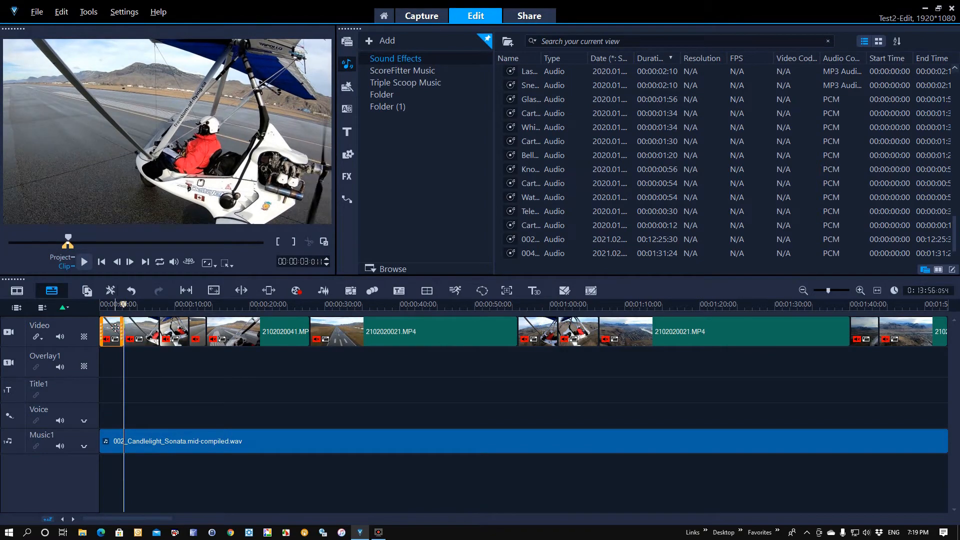
click(156, 40)
Split the first video clip and the music at 00:00:04:012 and delete the short video remainder after the cut.
click(84, 262)
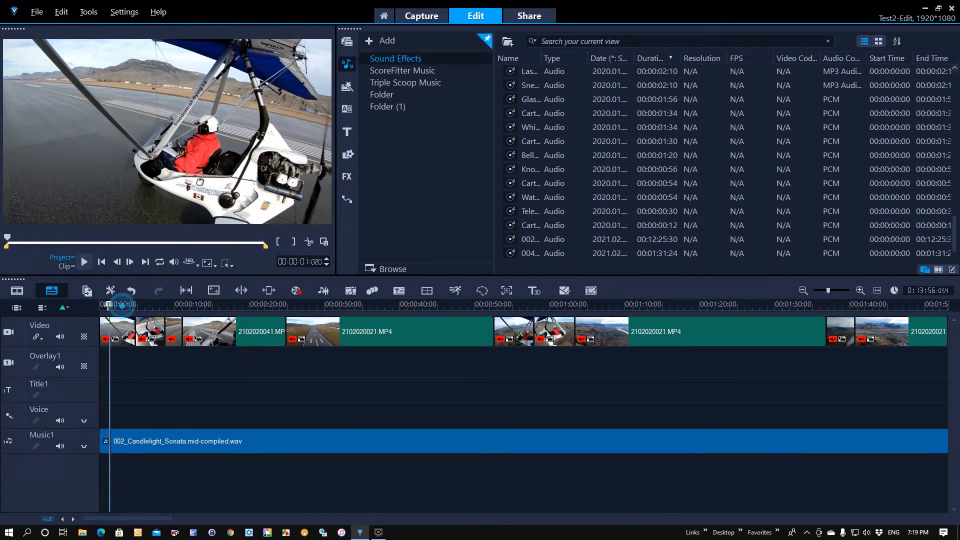
click(84, 263)
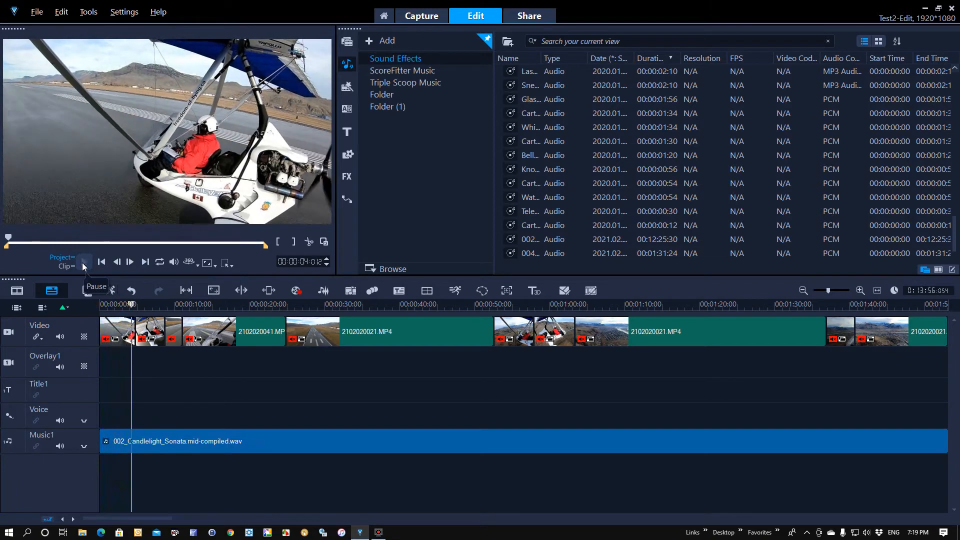
click(309, 242)
click(134, 329)
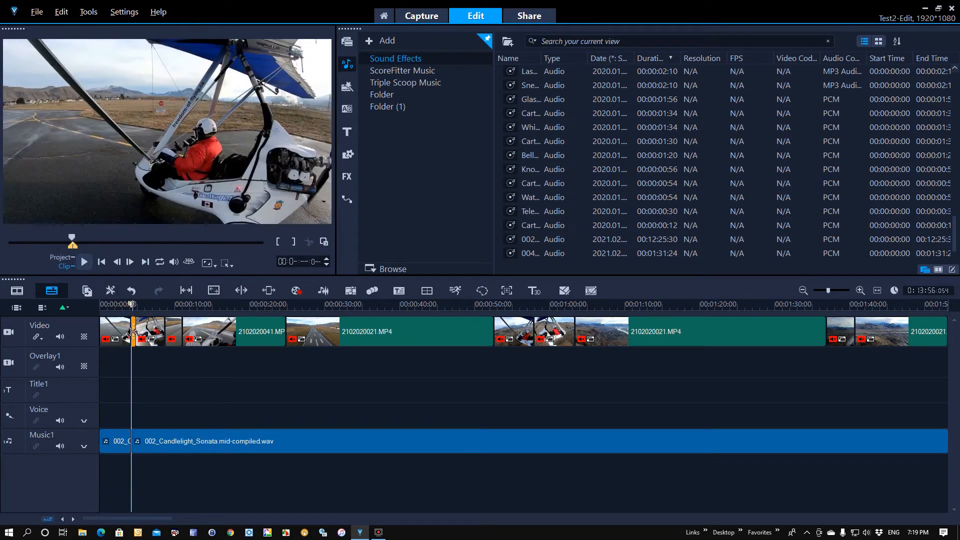
right_click(134, 328)
click(176, 40)
drag(131, 304, 123, 304)
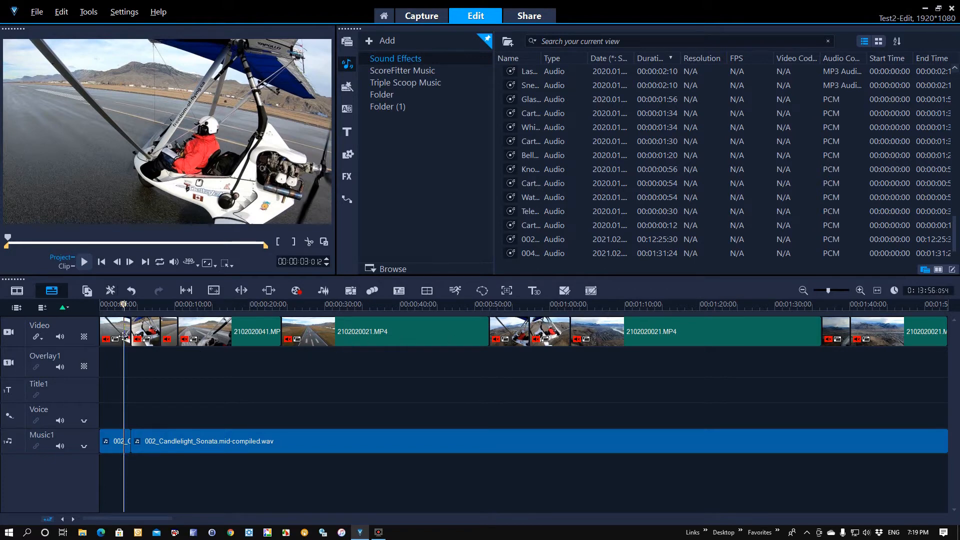
click(113, 333)
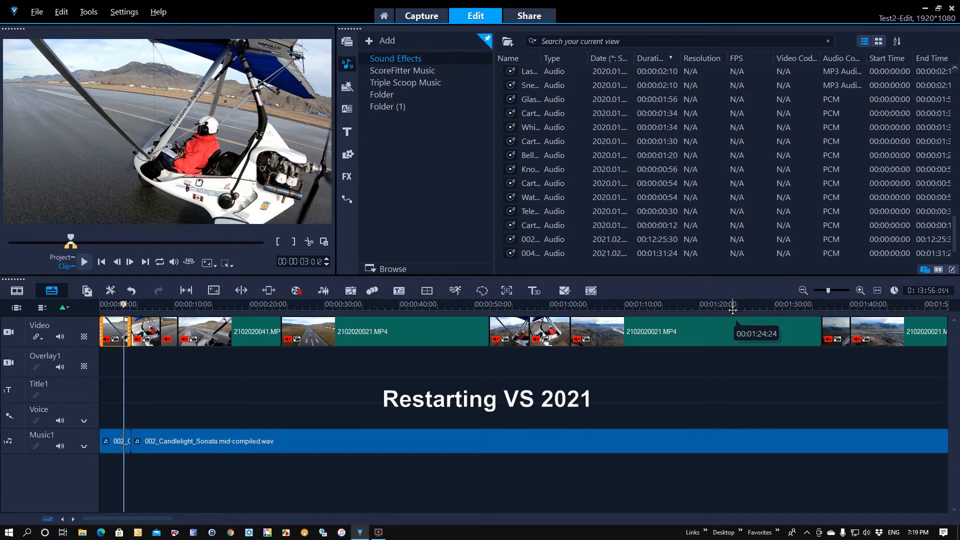
Clear all clips from the timeline and close the program.
key(ctrl+a)
key(Delete)
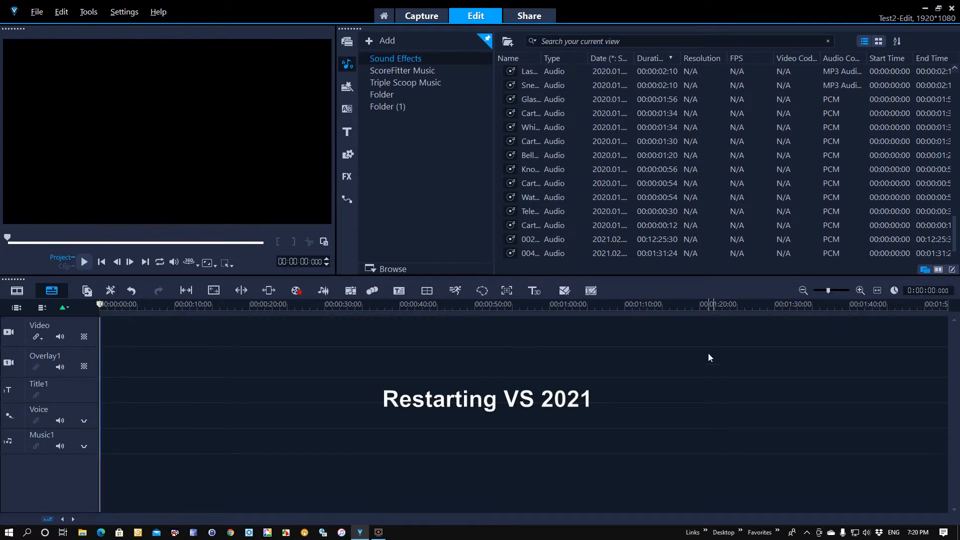
click(952, 8)
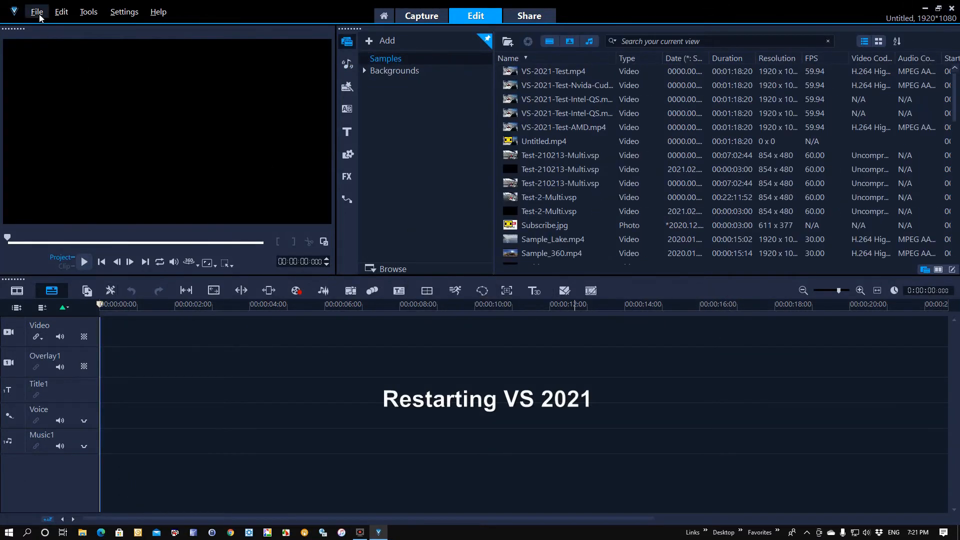
Reopen the recent project Test2-Edit.VSP after restarting the program.
click(37, 12)
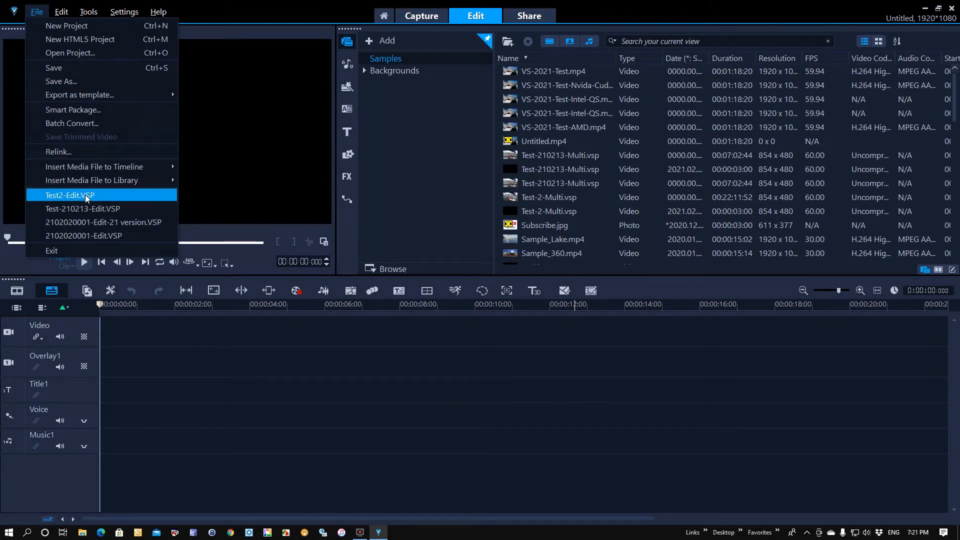
click(86, 195)
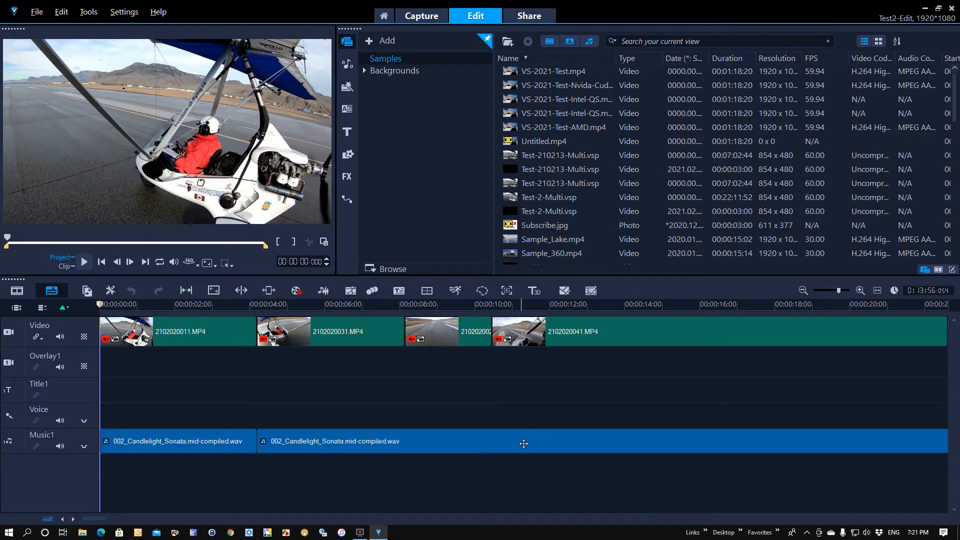
Preview the opening cuts with the music and extend the first video clip, 2102020011.MP4, to end at about 5.5 seconds.
click(84, 262)
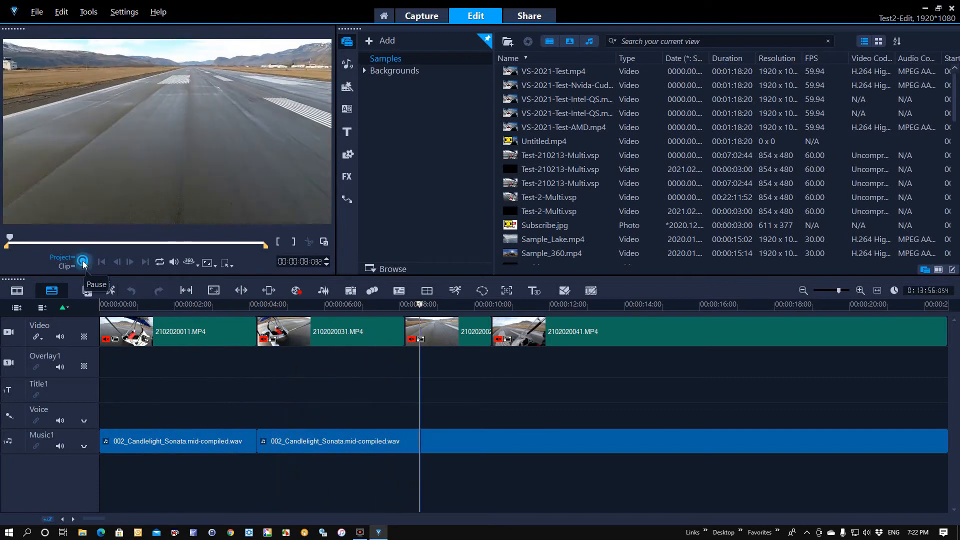
click(84, 262)
drag(433, 307, 242, 306)
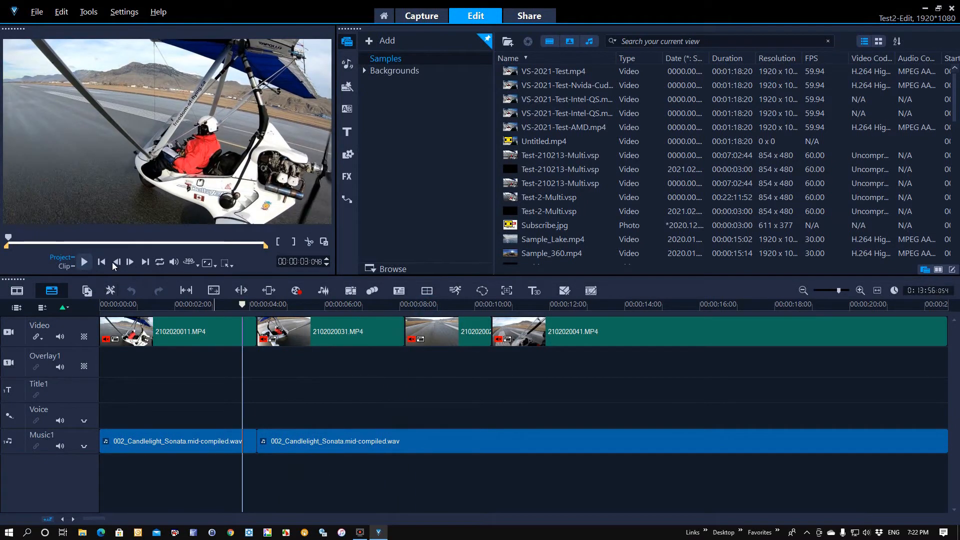
click(84, 262)
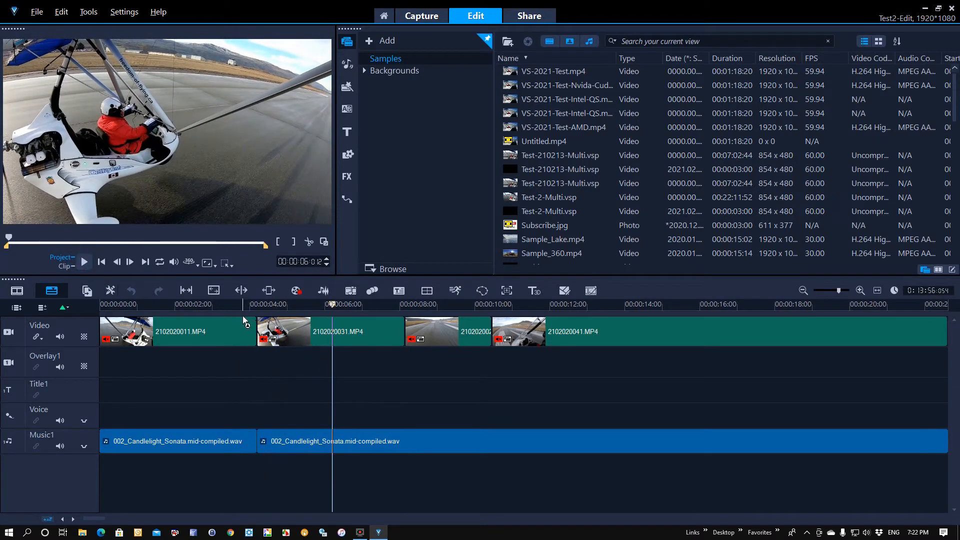
click(254, 328)
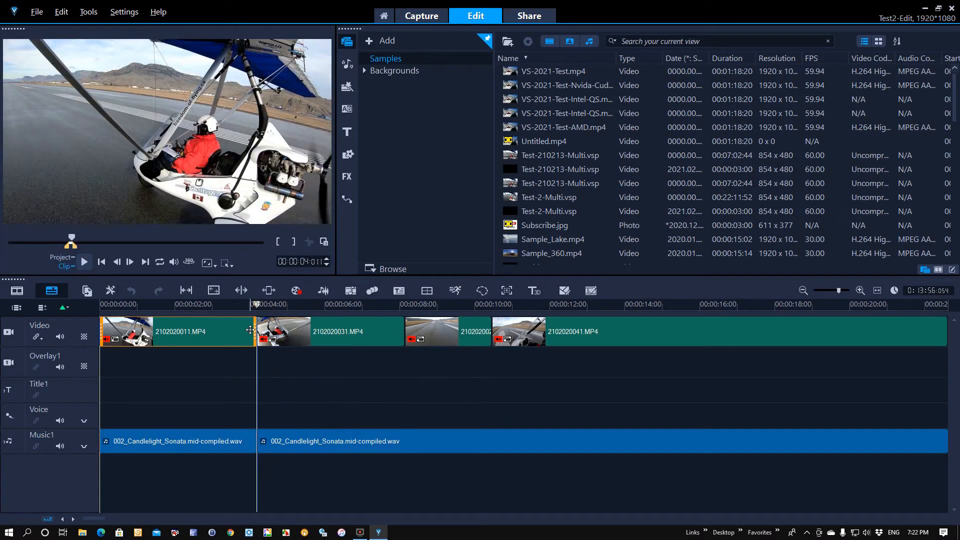
drag(258, 329, 306, 331)
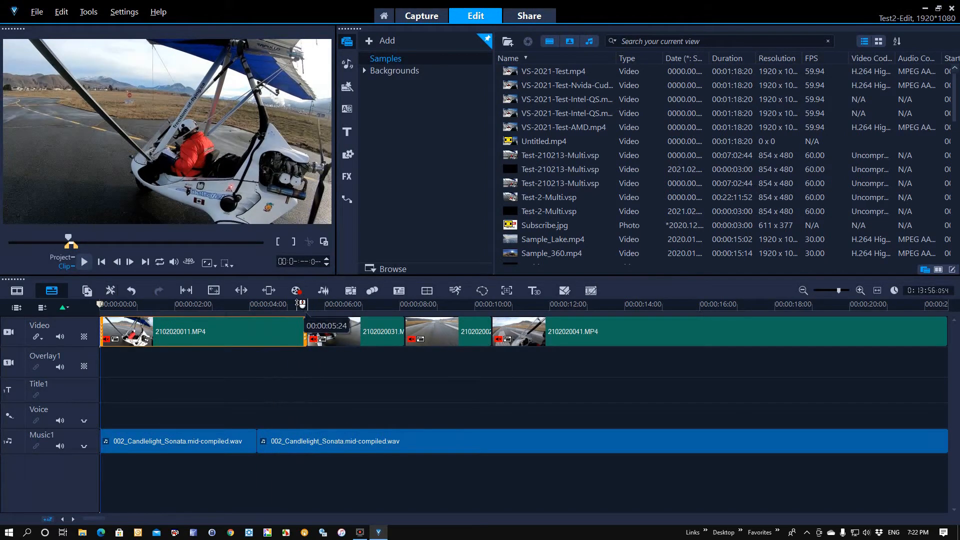
Play from the start, split video and music at 00:00:05:014, and delete the short video remainder, suppressing future synchronization warnings.
click(103, 304)
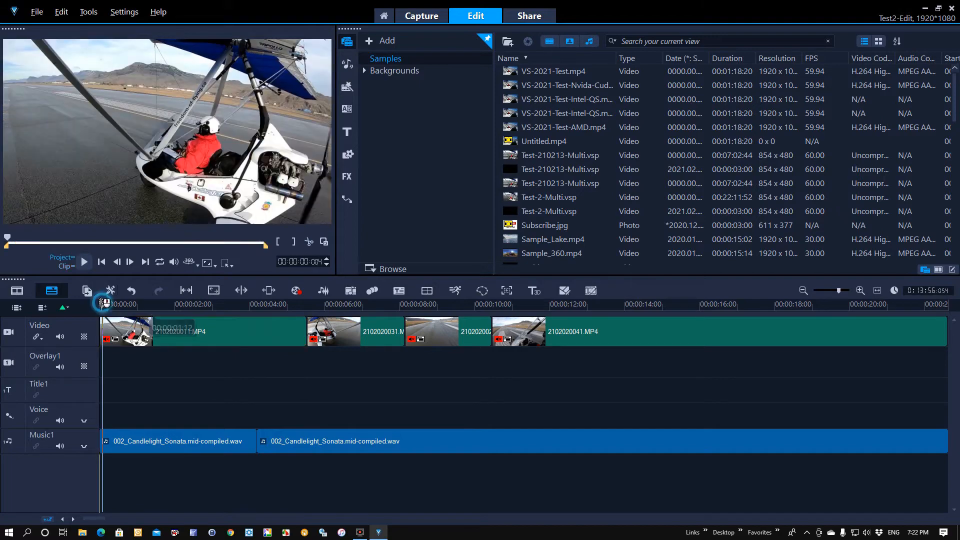
click(84, 262)
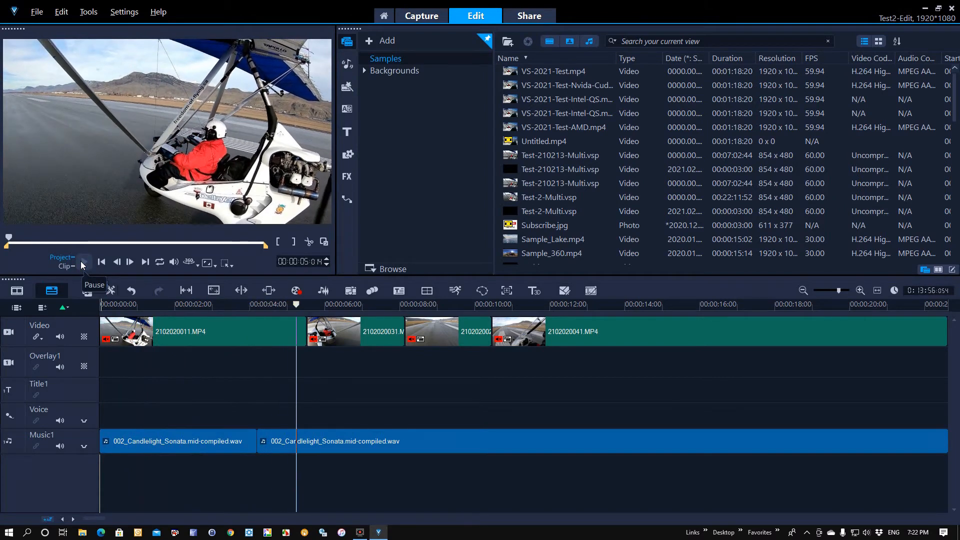
click(84, 262)
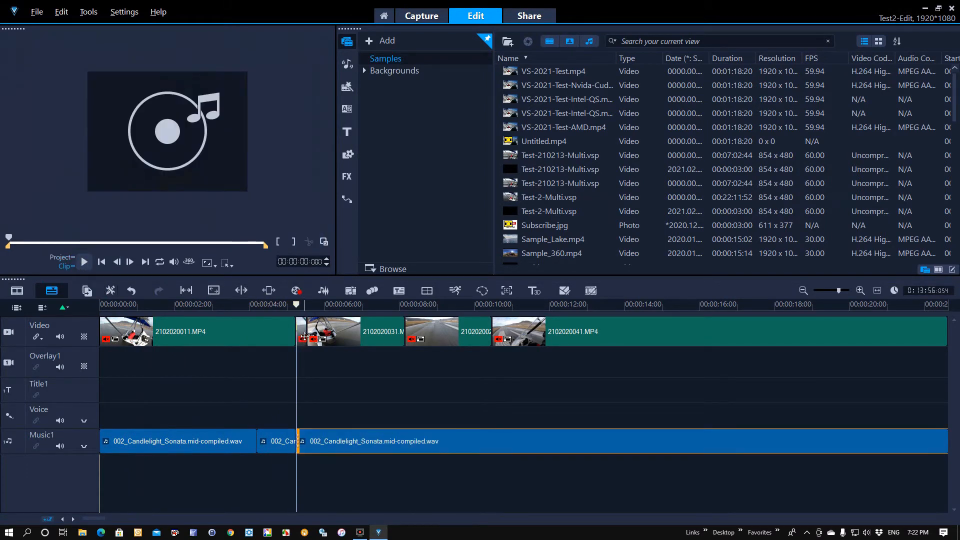
click(302, 332)
key(Delete)
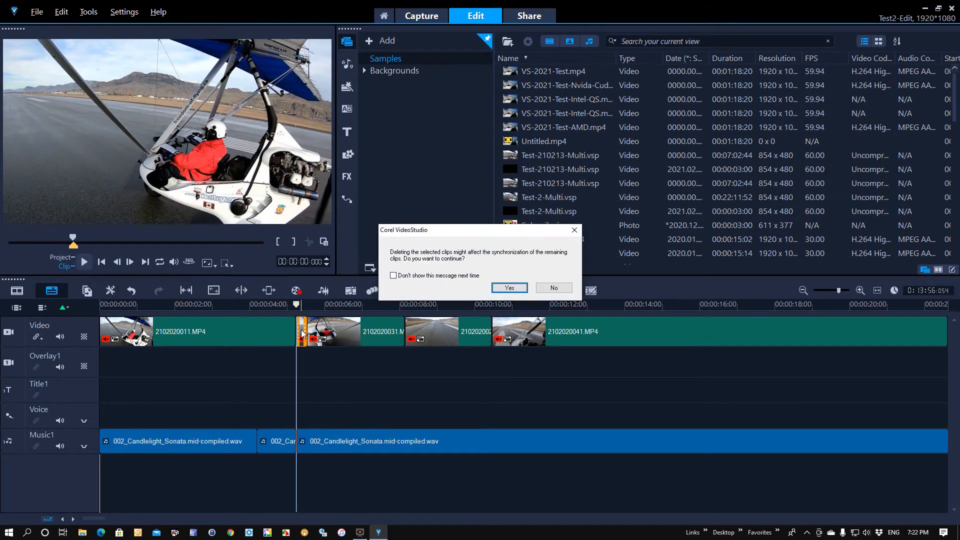
click(394, 276)
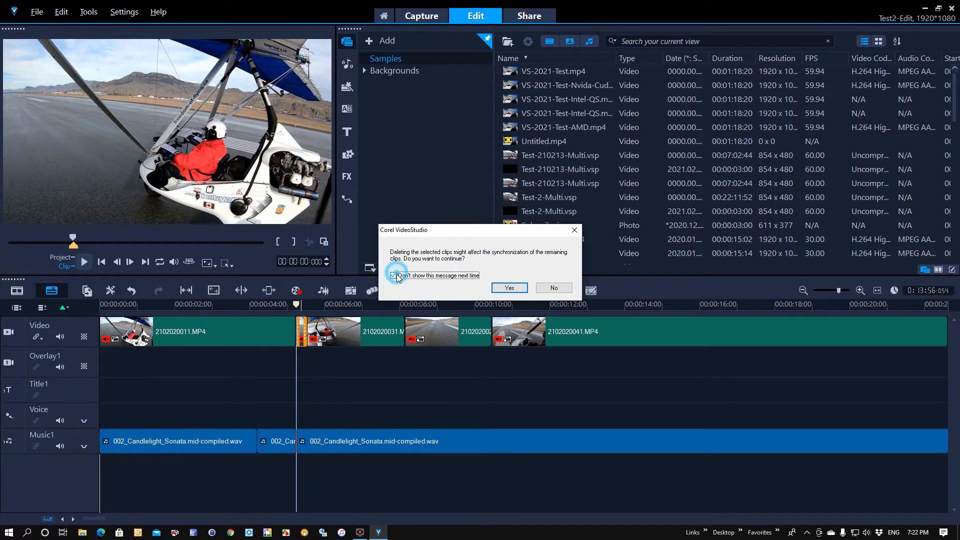
click(510, 288)
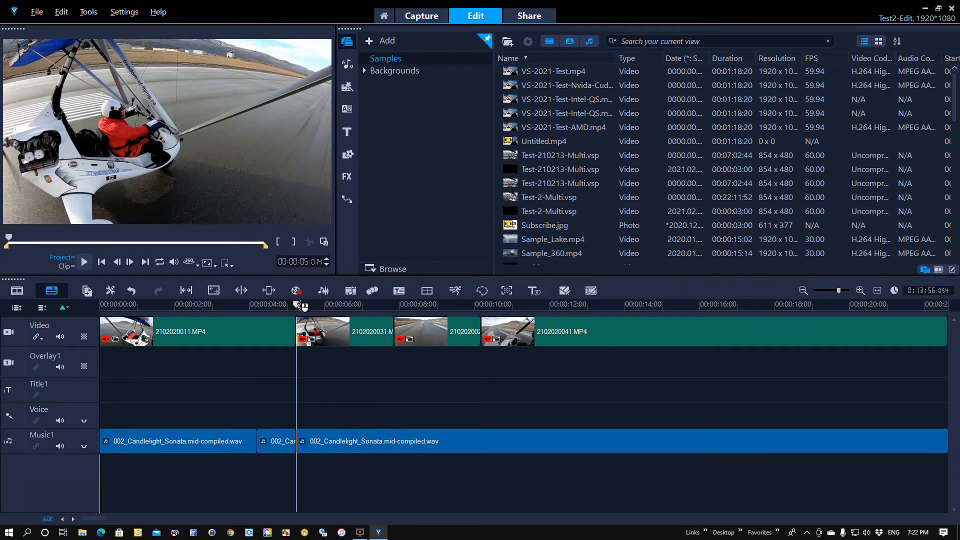
Preview across the first cut and extend the second video clip, 2102020031.MP4, to end at about 8.6 seconds.
drag(302, 306, 287, 307)
click(84, 262)
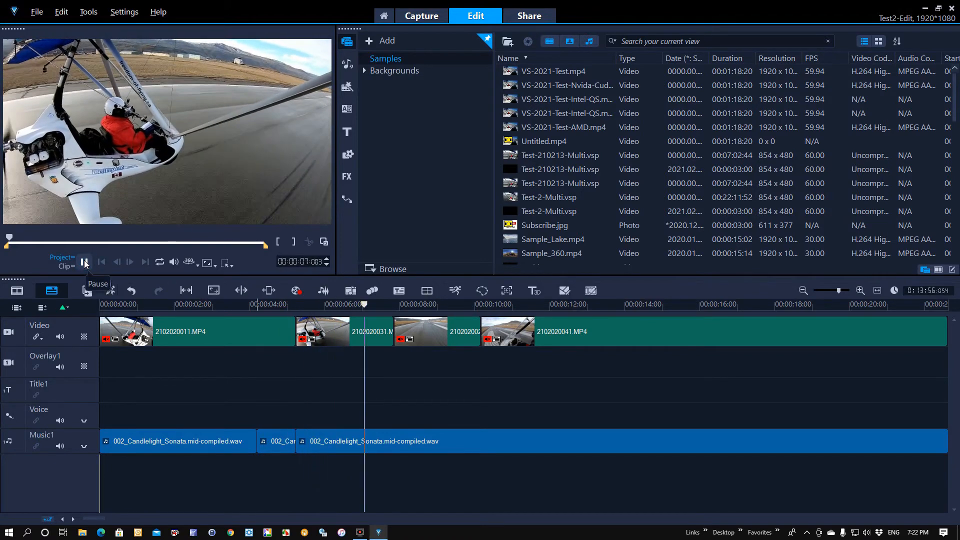
click(84, 262)
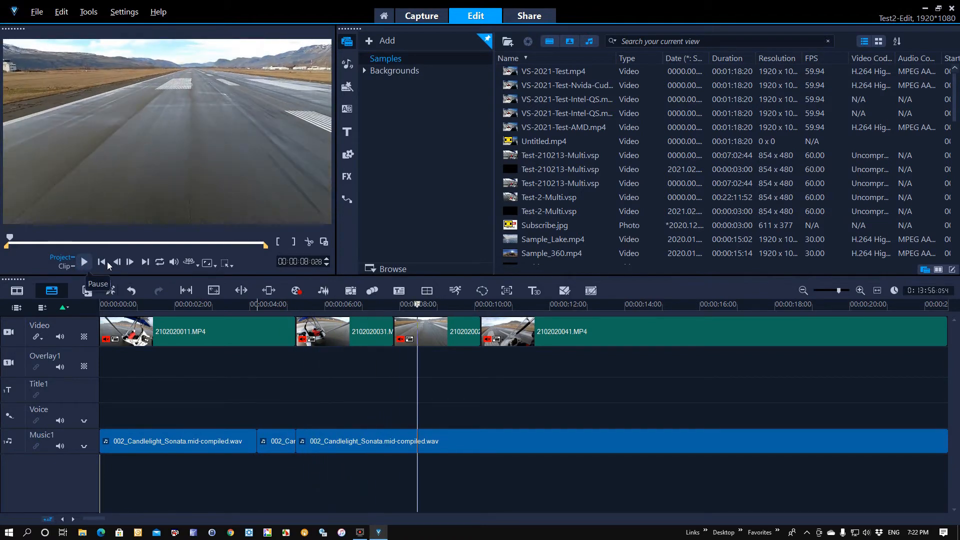
click(386, 320)
drag(393, 330, 423, 334)
Preview the second clip, split video and music at 00:00:08:001, and delete the short video remainder after the cut.
click(292, 305)
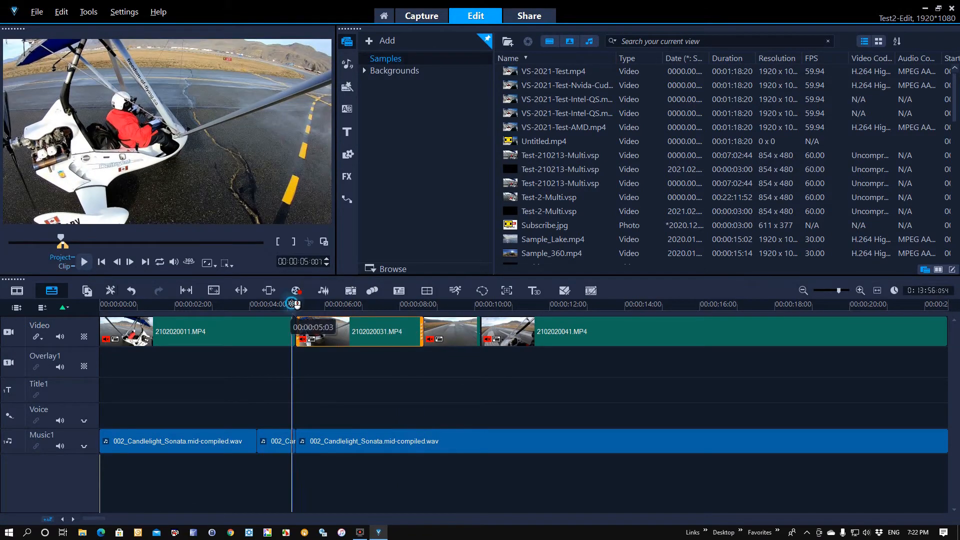
drag(293, 304, 281, 304)
click(86, 263)
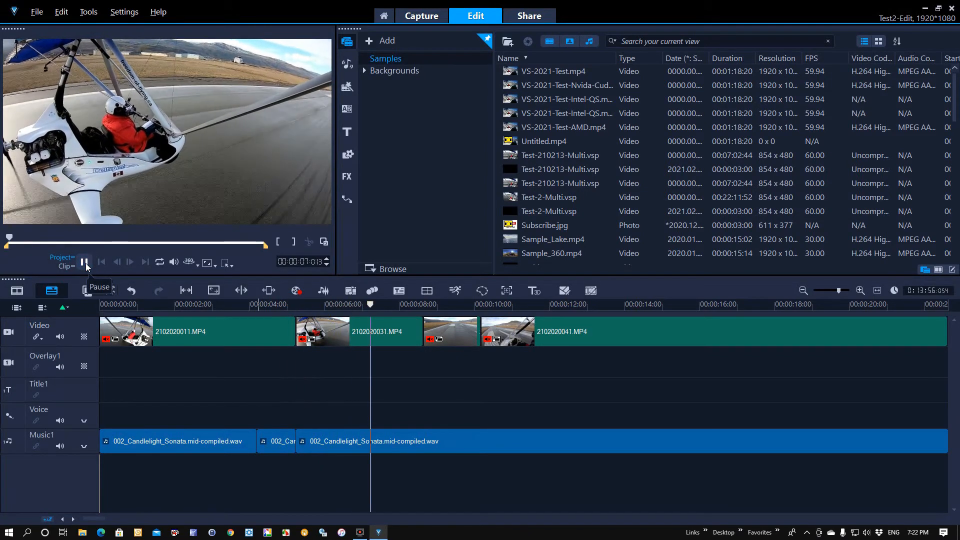
click(86, 263)
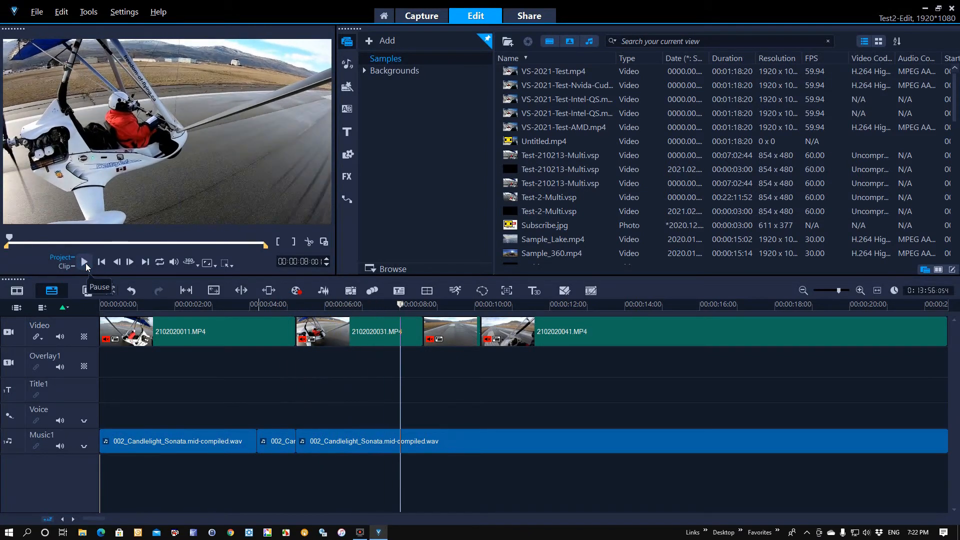
click(309, 241)
click(413, 328)
key(Delete)
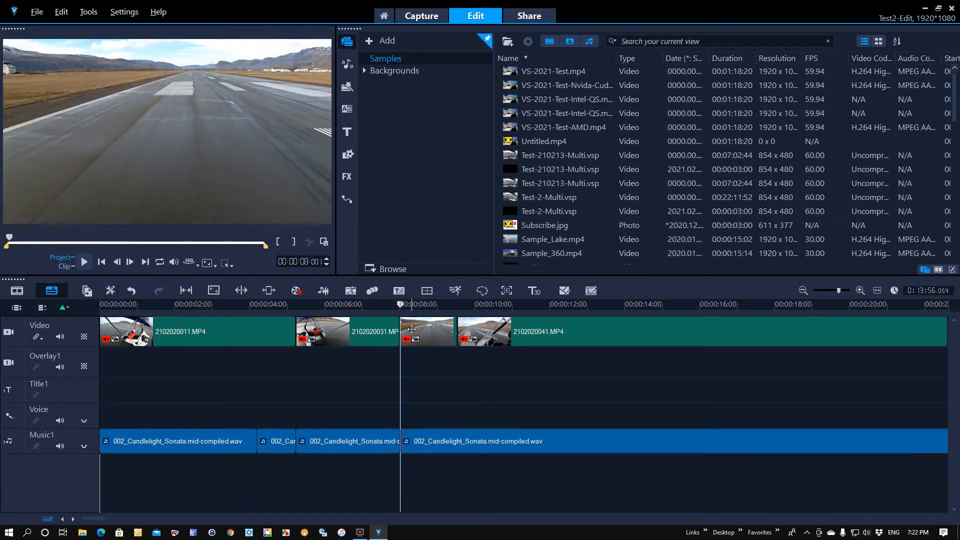
Preview across the second cut and extend the third video clip, 2102020021.MP4, to end at about 12 seconds.
drag(402, 304, 390, 303)
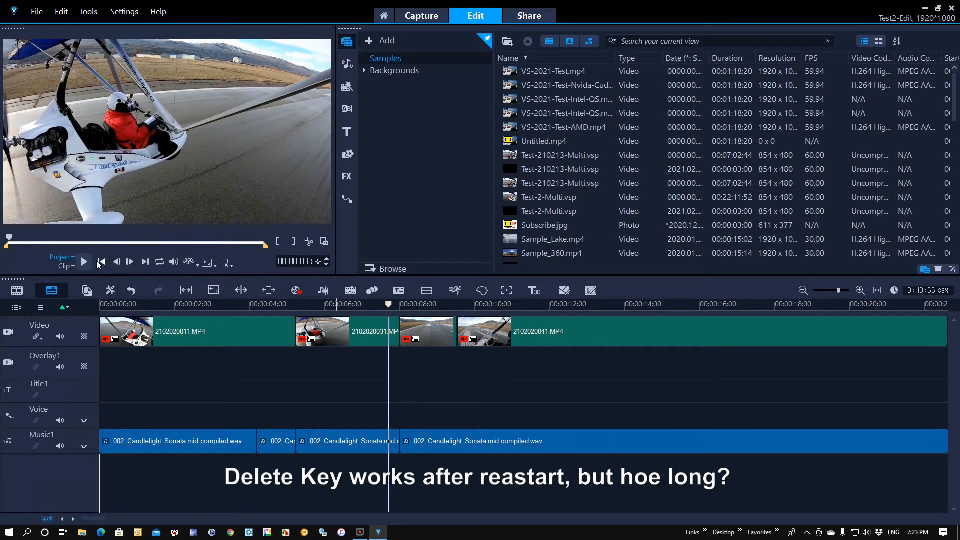
click(84, 261)
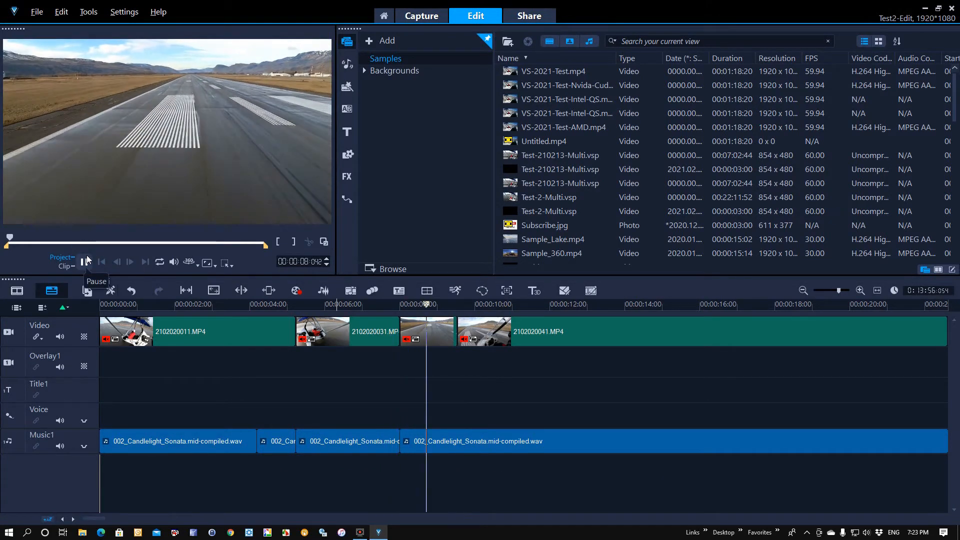
click(88, 256)
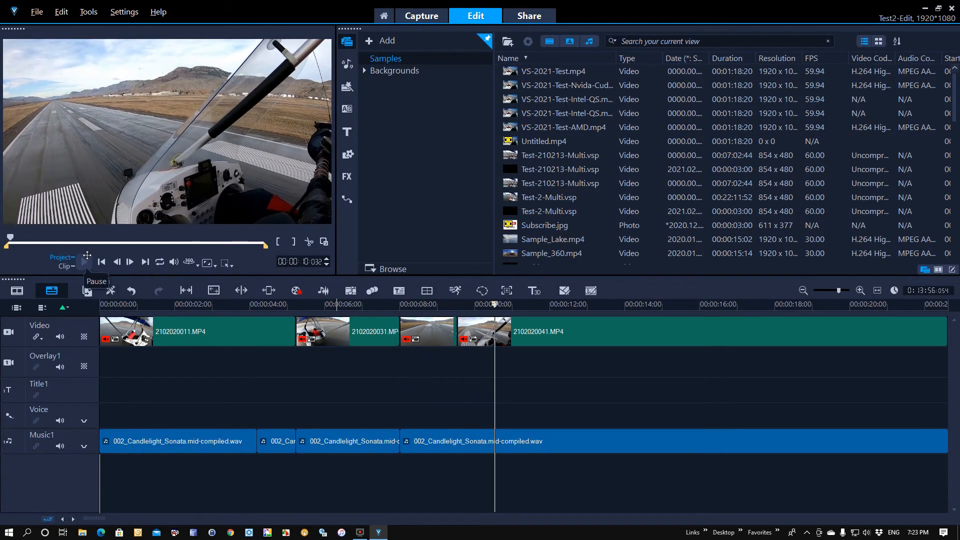
click(430, 335)
drag(456, 335, 546, 337)
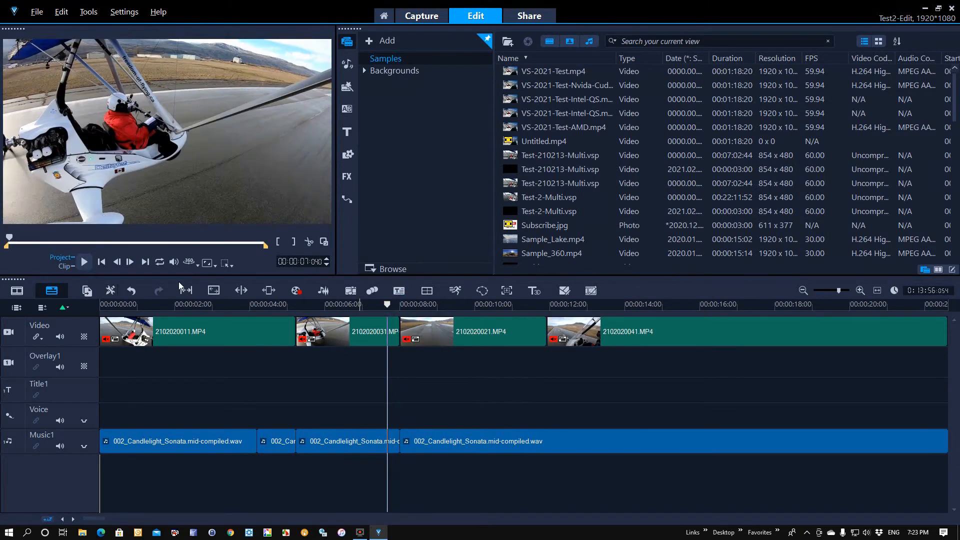
Play the third clip, split video and music at 00:00:12:030, and extend the third video clip up to that cut.
click(83, 261)
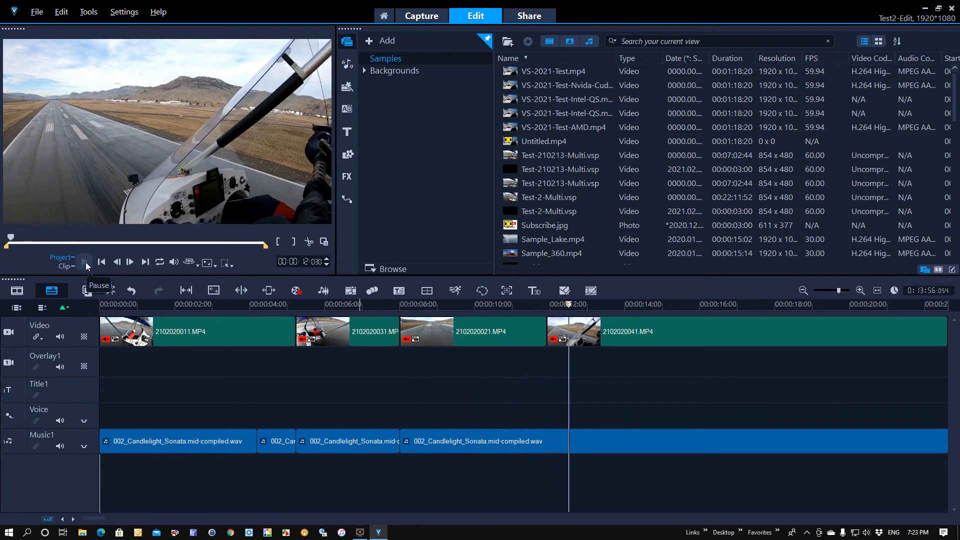
click(85, 261)
click(308, 242)
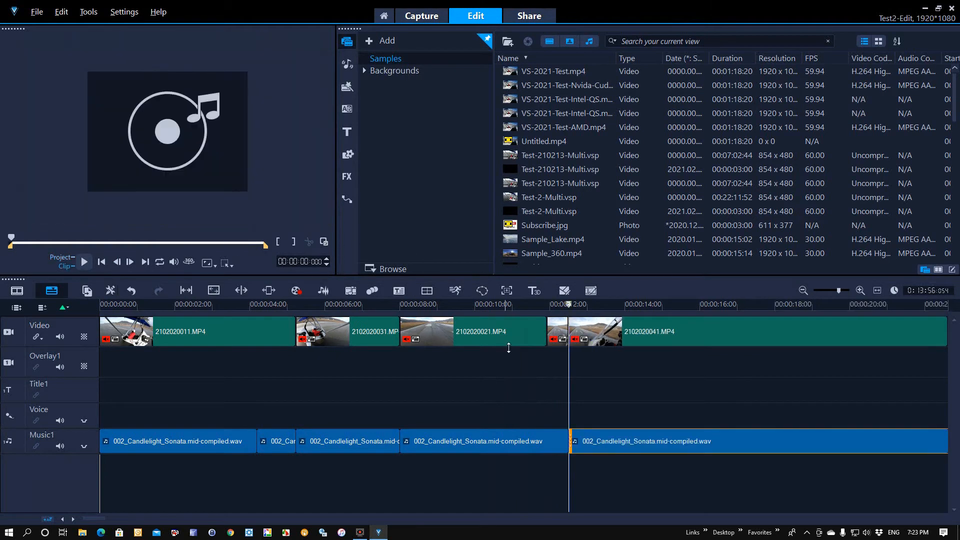
click(508, 343)
drag(543, 331, 567, 335)
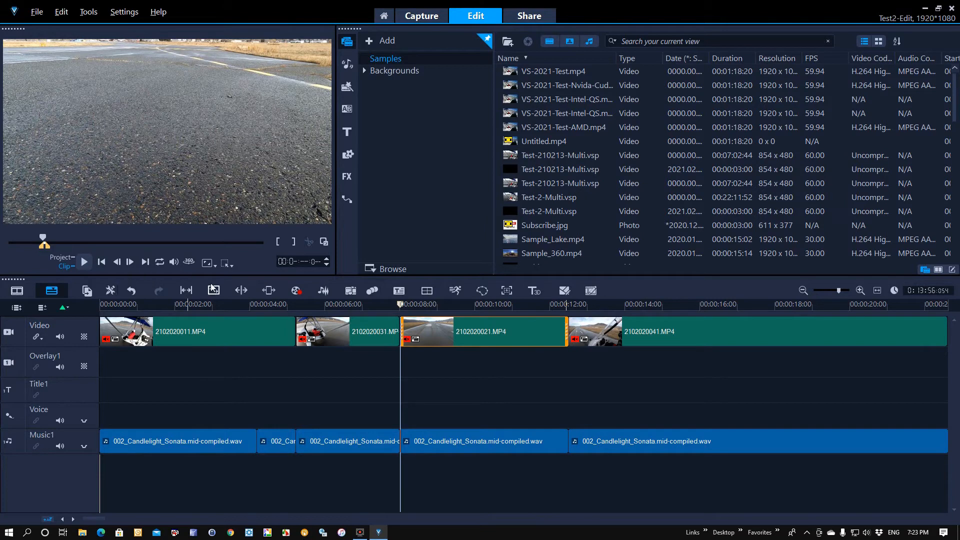
Preview from 00:00:07:048 and split the fourth video clip, 2102020041.MP4, and the music at 00:00:14:028.
click(392, 304)
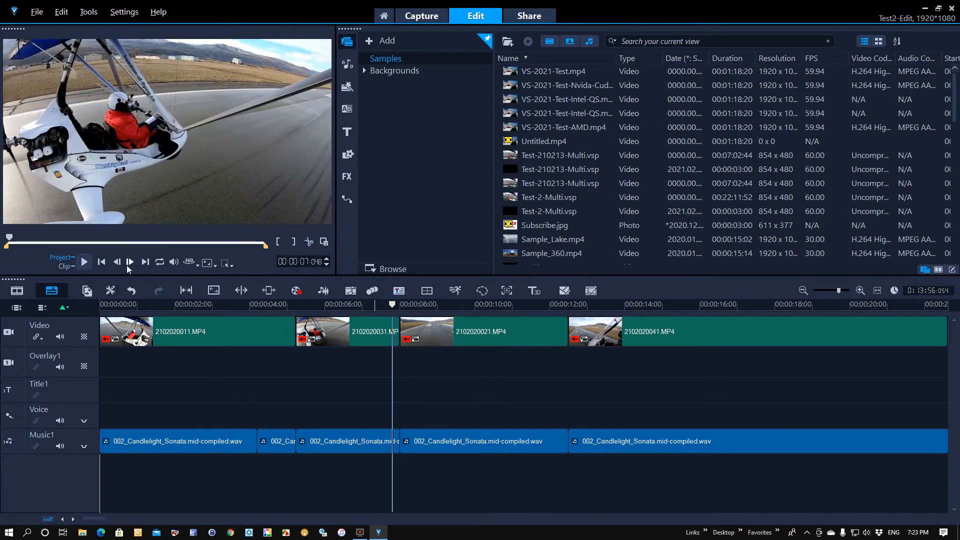
click(88, 261)
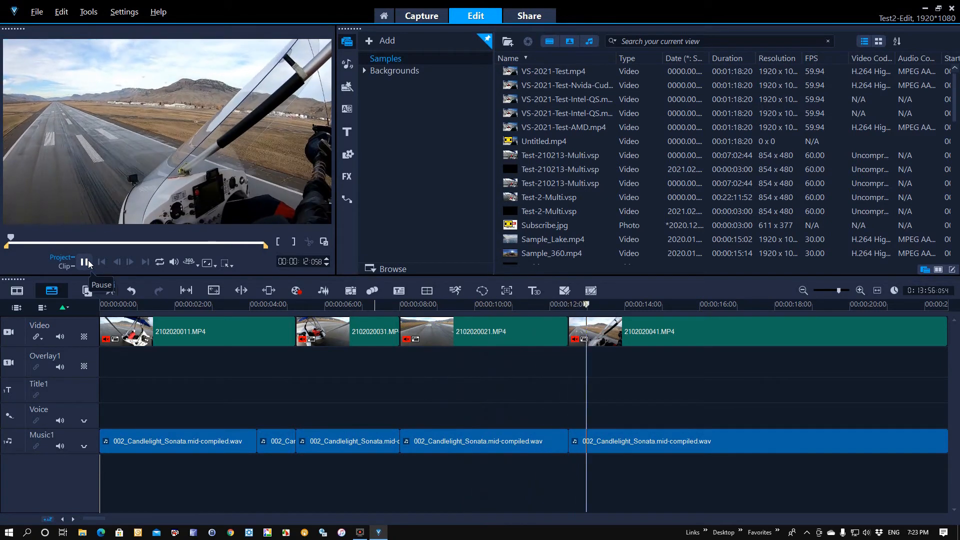
click(85, 261)
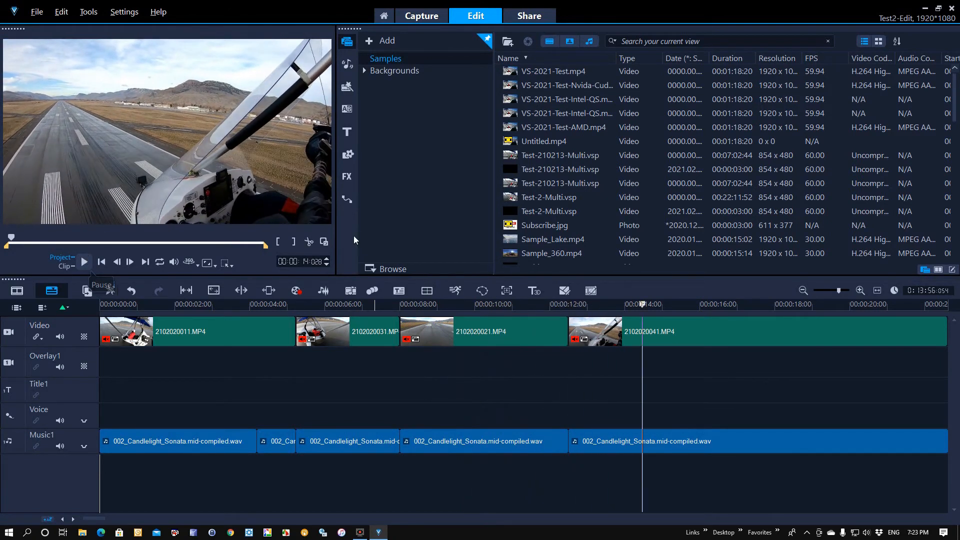
click(308, 242)
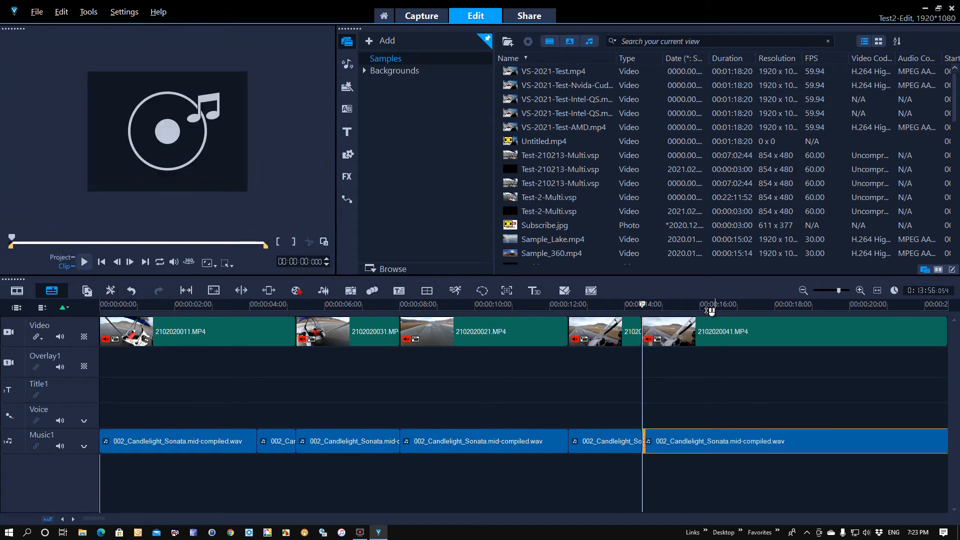
Split video and music at about 00:00:21:030 and delete the 2102020041.MP4 section between the last two cuts.
drag(643, 305, 906, 304)
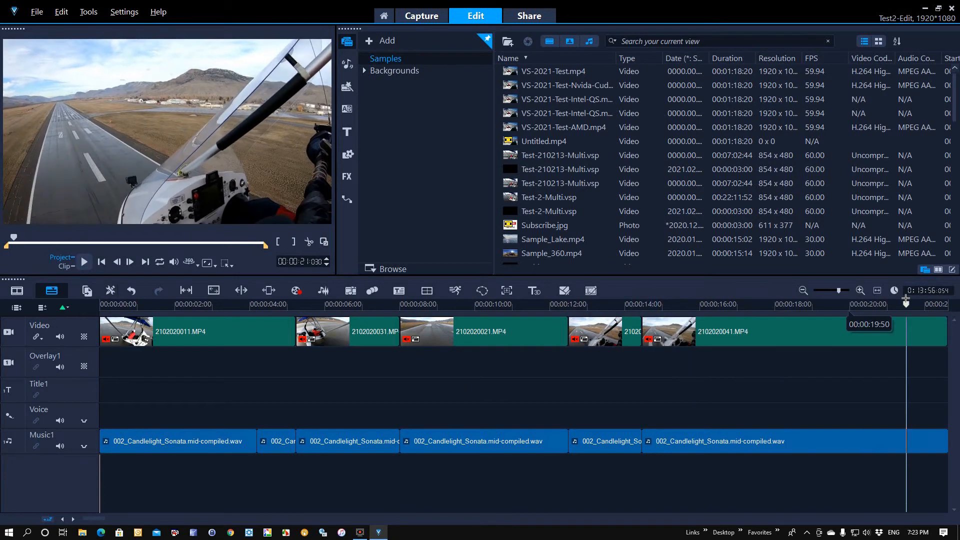
click(308, 242)
click(680, 333)
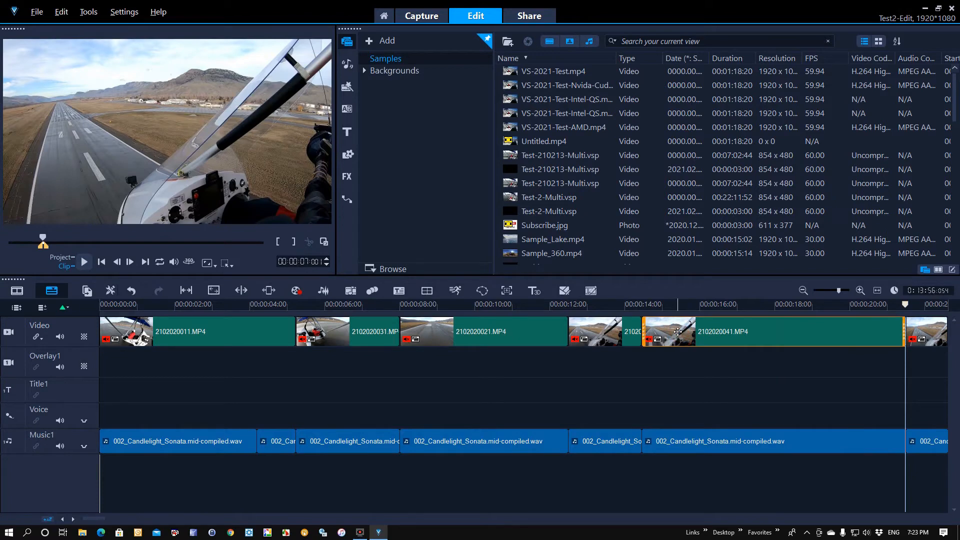
key(Delete)
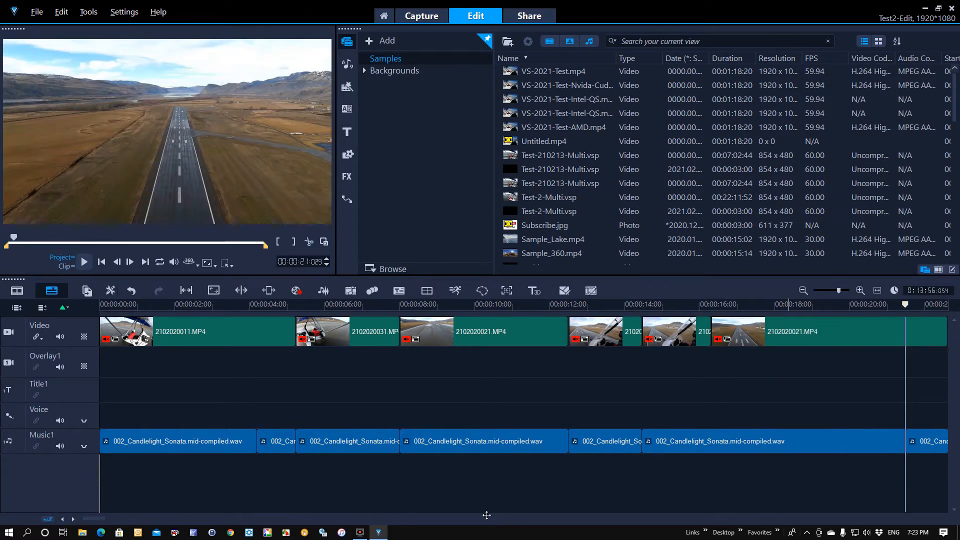
Split the runway clip 2102020021.MP4 and the music at 00:00:22:018.
drag(98, 518, 114, 519)
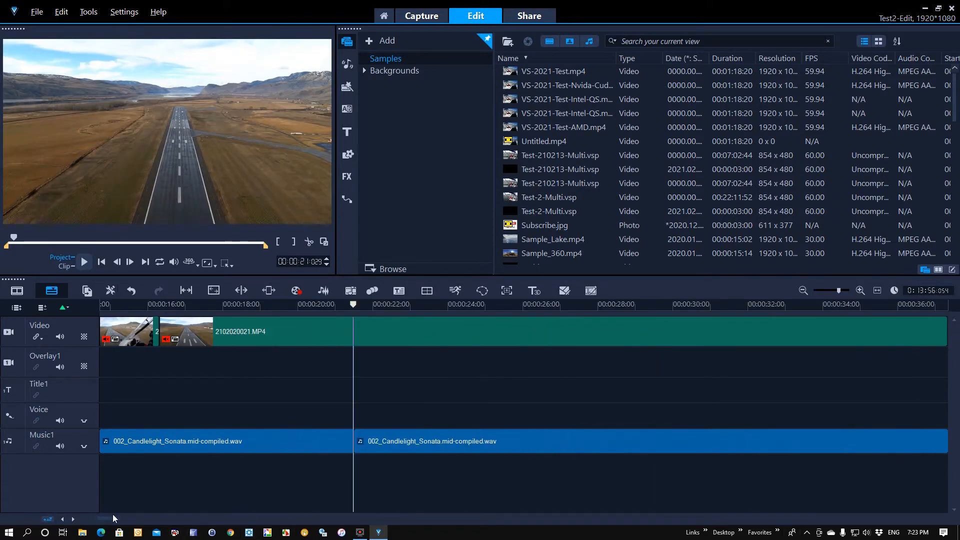
drag(353, 309, 431, 302)
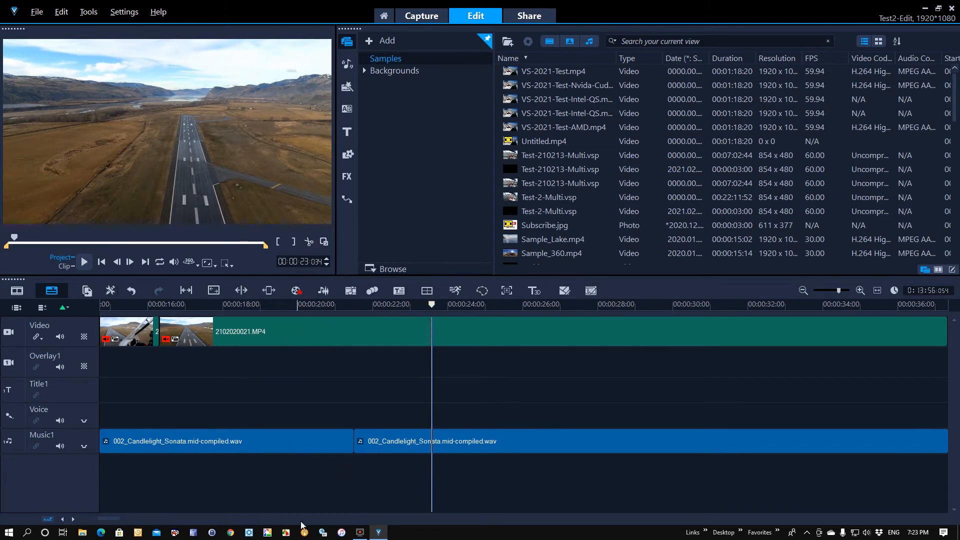
drag(112, 516, 104, 518)
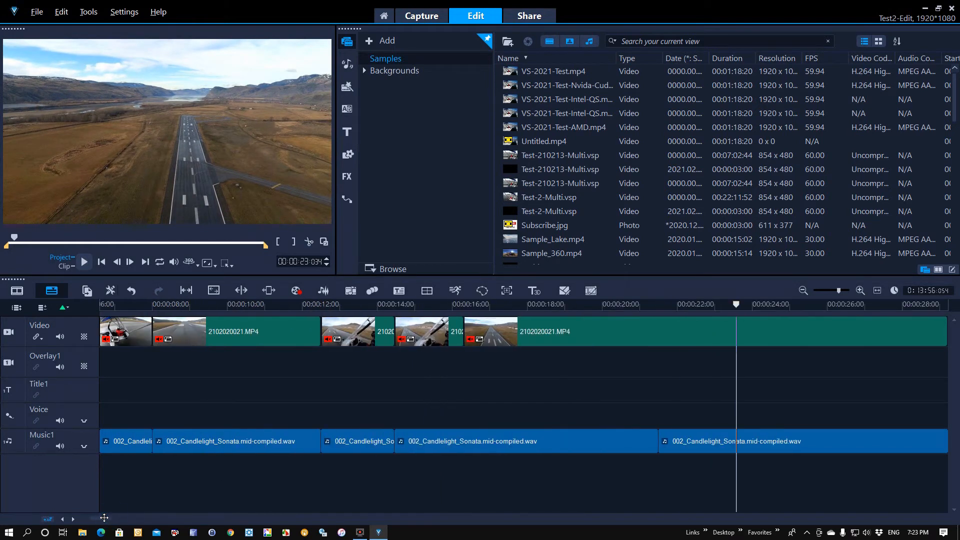
click(836, 290)
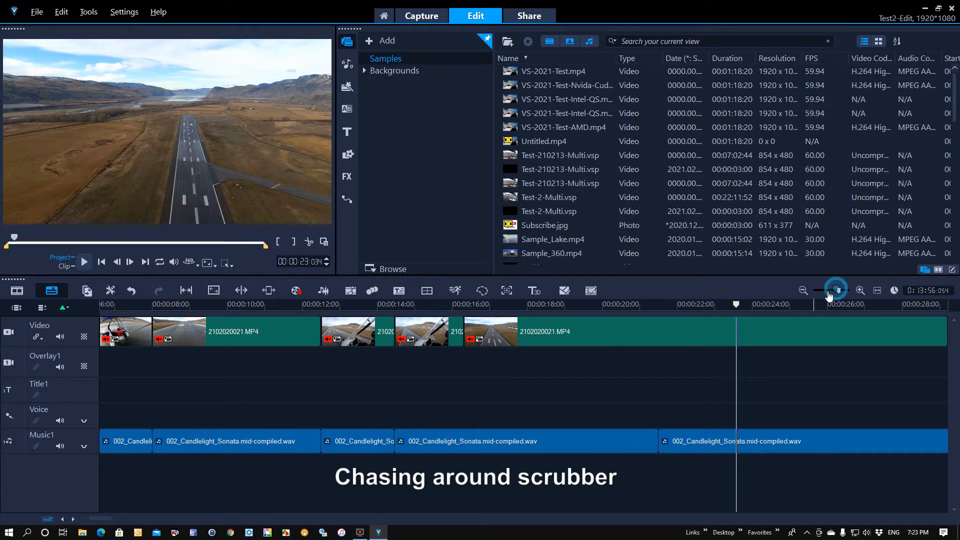
drag(839, 291, 825, 291)
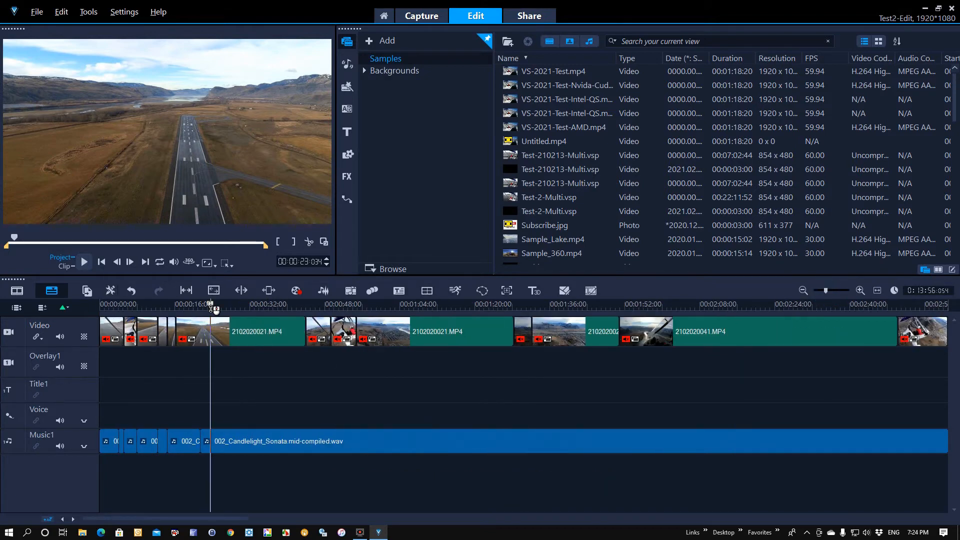
mouse_move(205, 305)
mouse_down()
mouse_move(172, 306)
mouse_move(204, 305)
mouse_up()
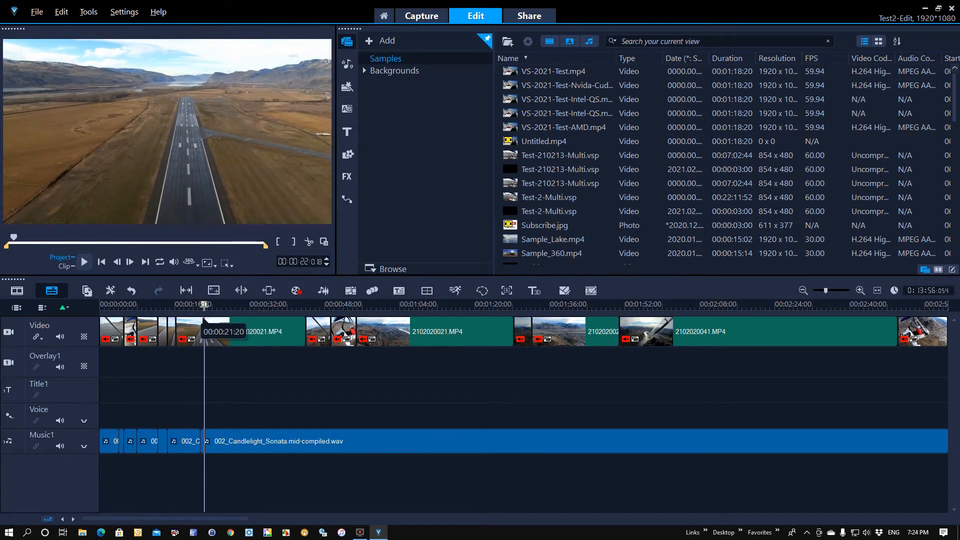
click(311, 244)
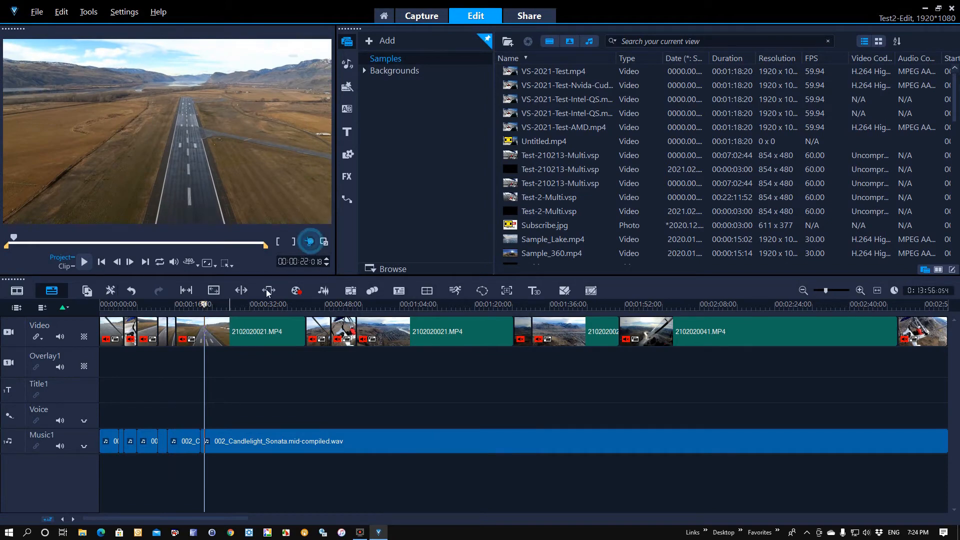
click(212, 324)
Split video and music at 00:01:40:047 and delete the video clips from about 00:00:49 up to that cut.
drag(206, 303, 573, 304)
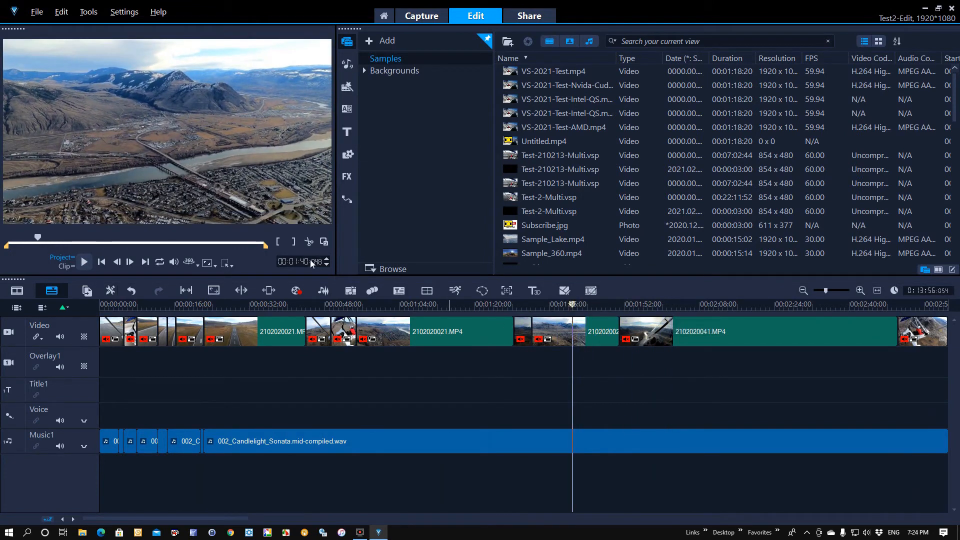
click(308, 242)
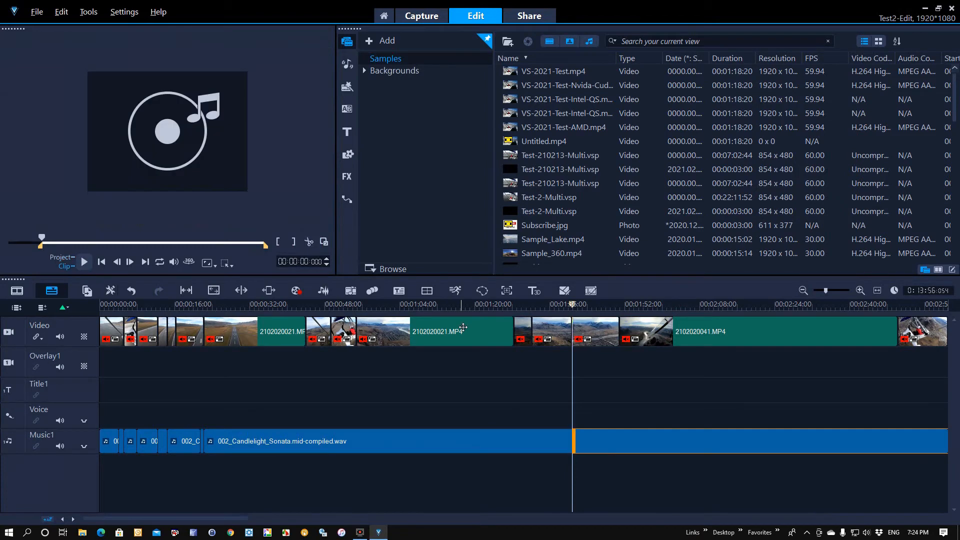
click(560, 327)
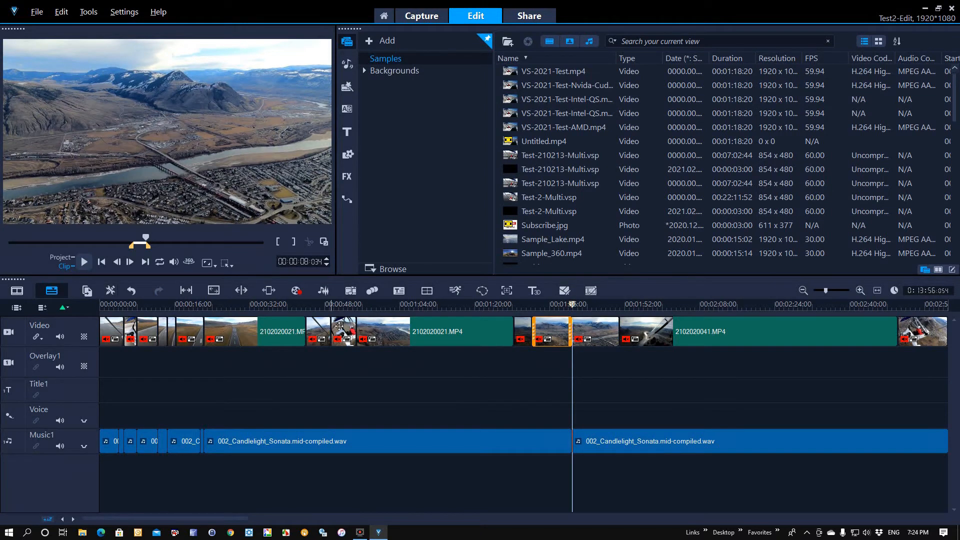
shift+click(386, 324)
shift+click(339, 330)
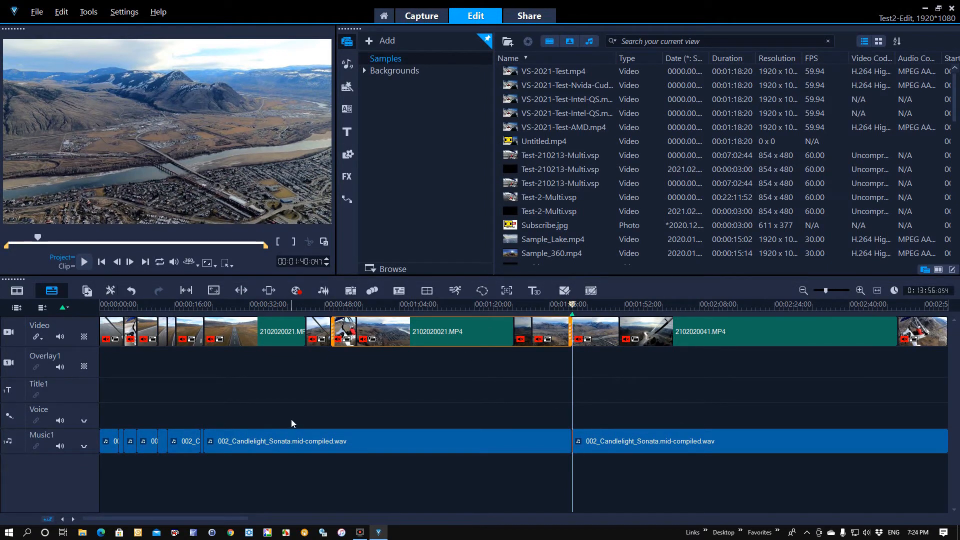
click(331, 320)
key(Delete)
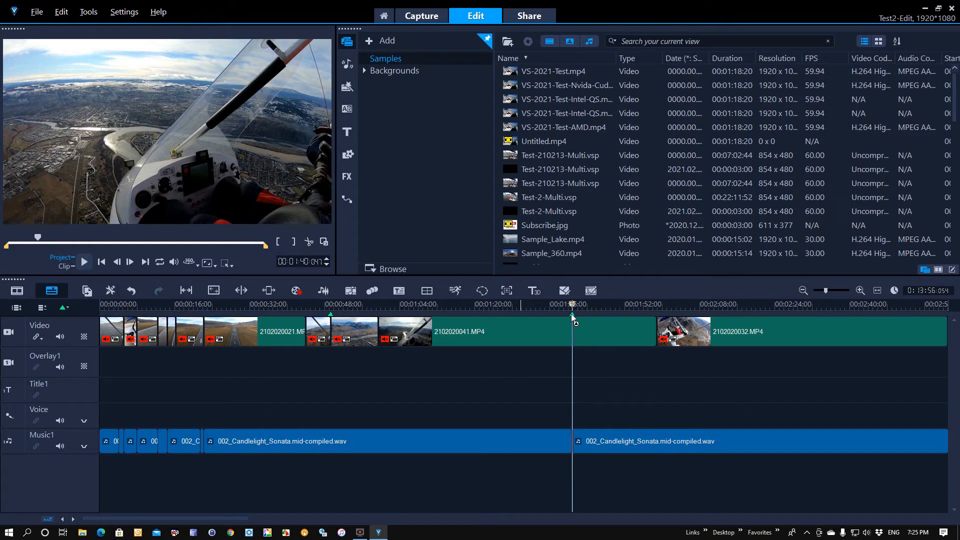
click(330, 318)
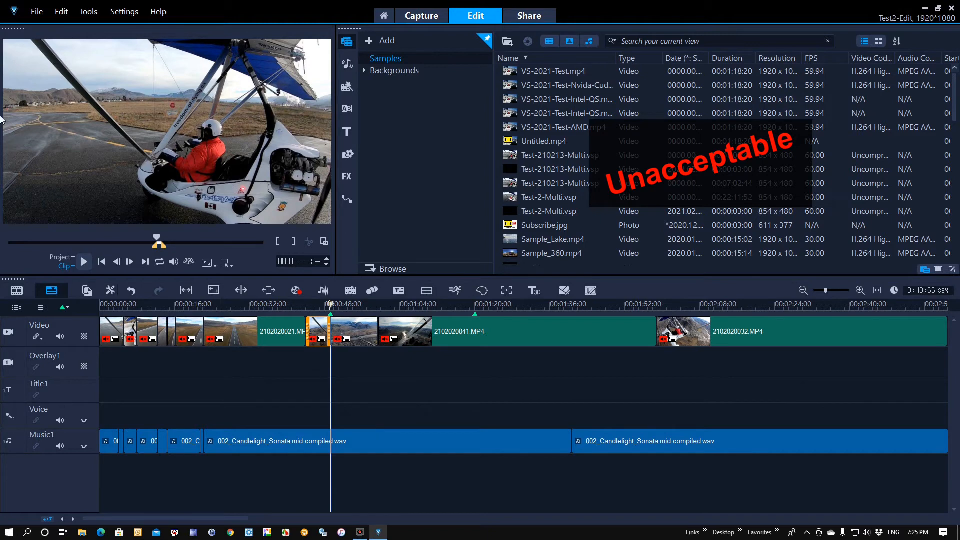
Save the project and check the hardware encode acceleration types for MPEG-4 export, keeping AMD.
click(37, 12)
click(44, 70)
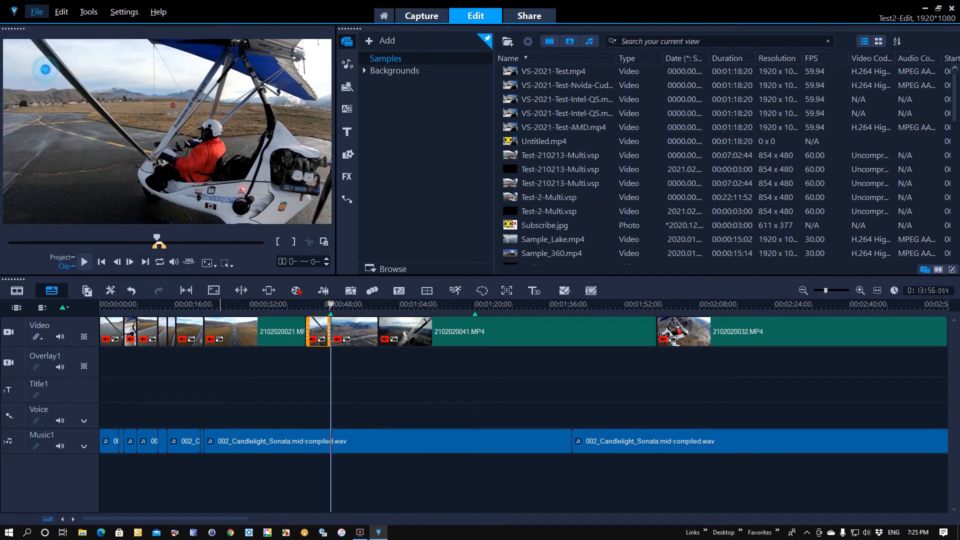
click(530, 16)
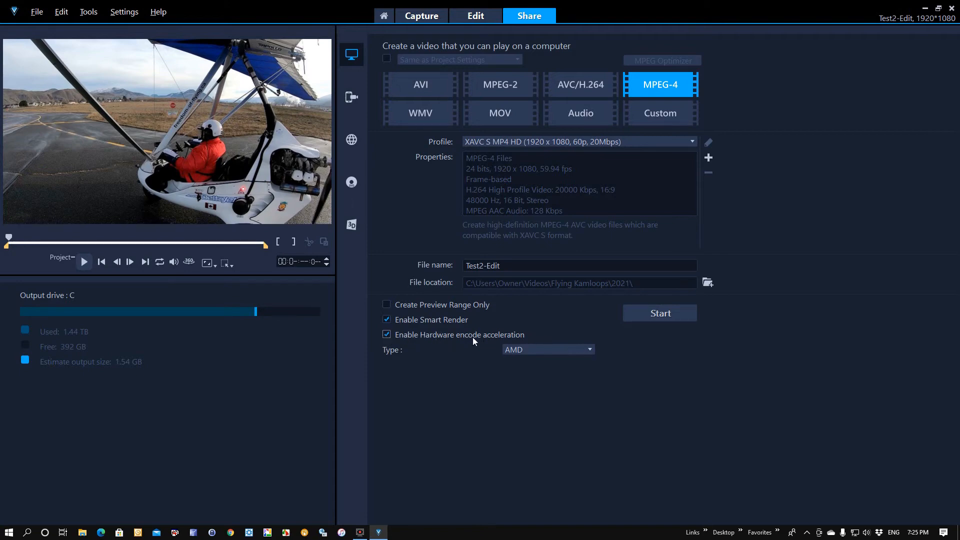
click(591, 349)
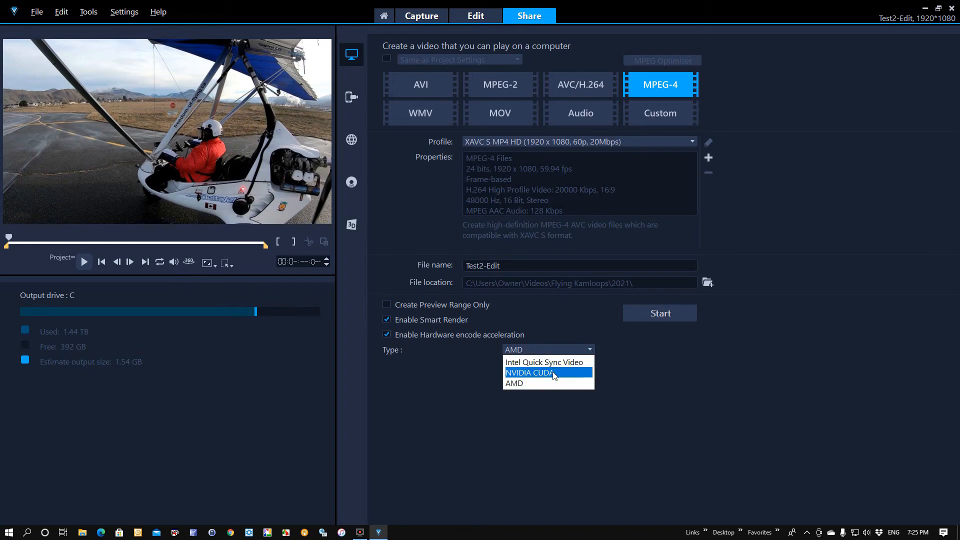
key(Up)
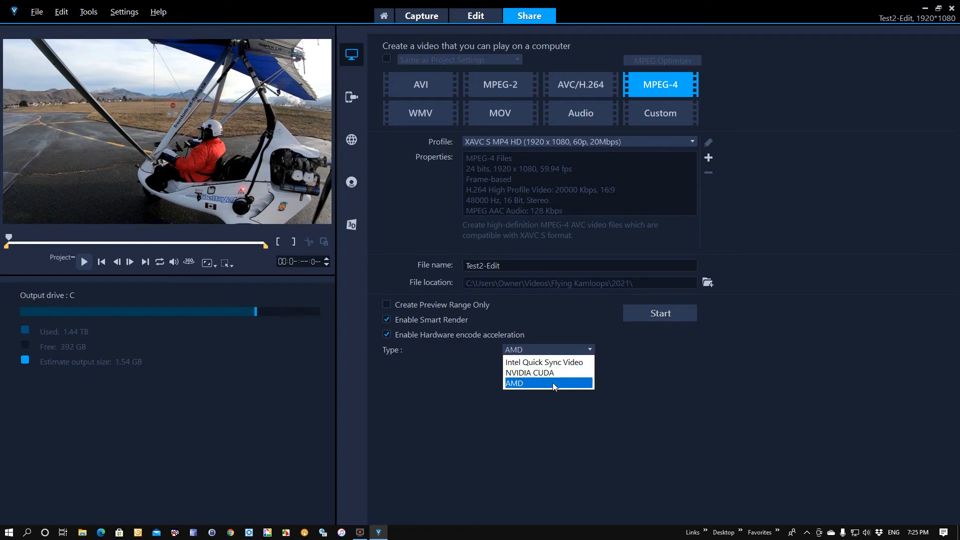
click(624, 351)
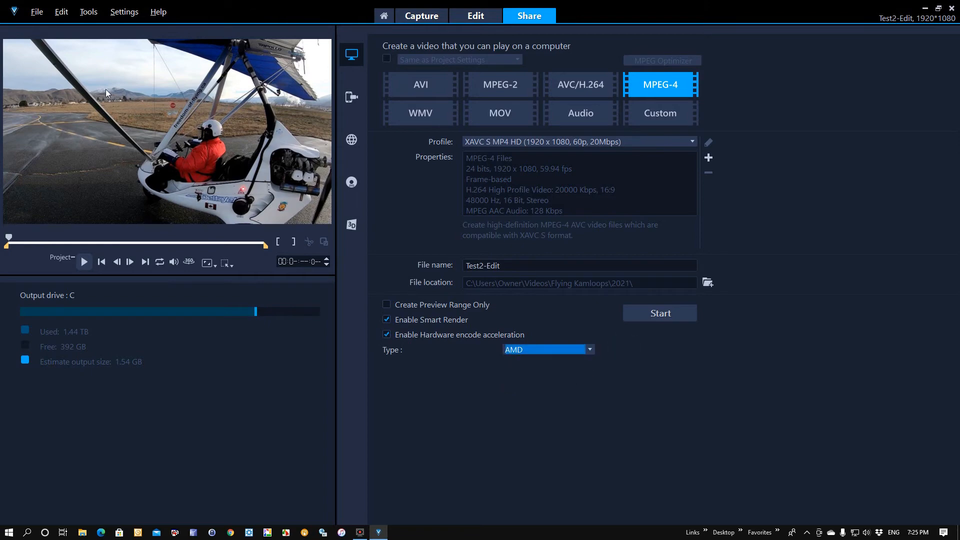
Look at the VideoStudio PDF user guide and the available MPEG-4 export profiles.
click(158, 13)
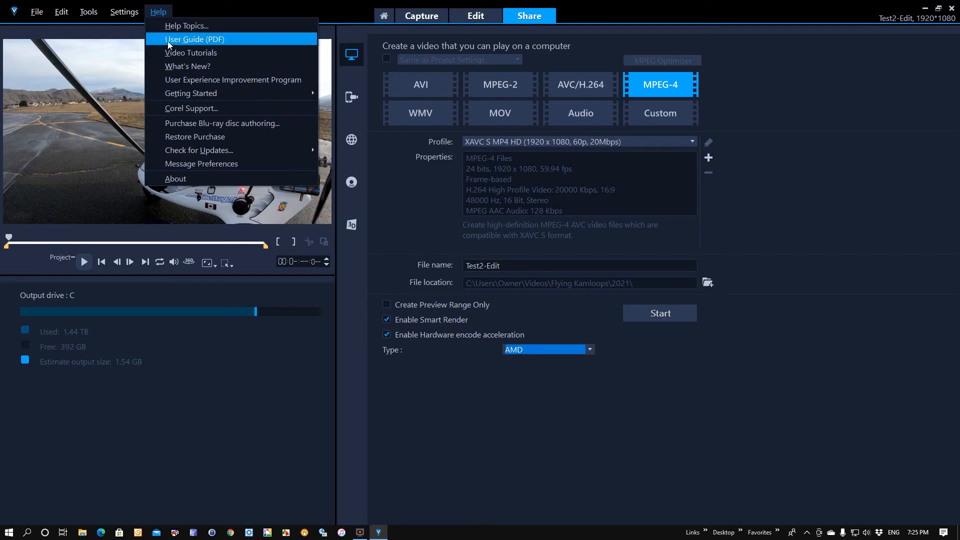
click(227, 39)
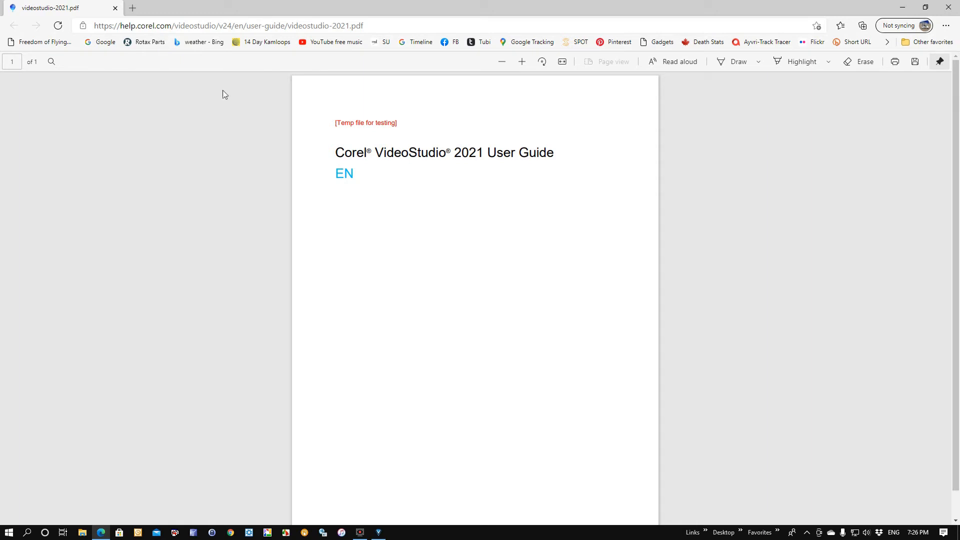
click(115, 9)
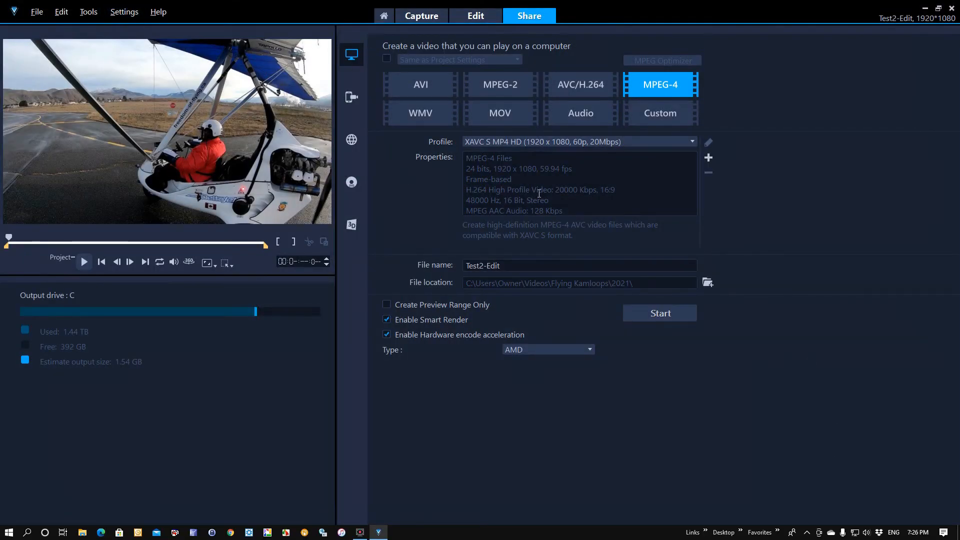
click(692, 142)
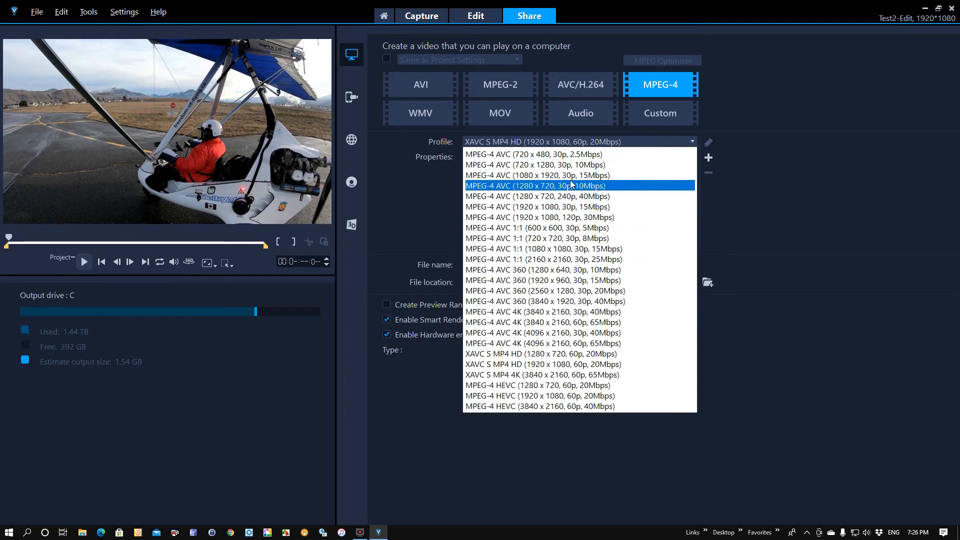
click(804, 263)
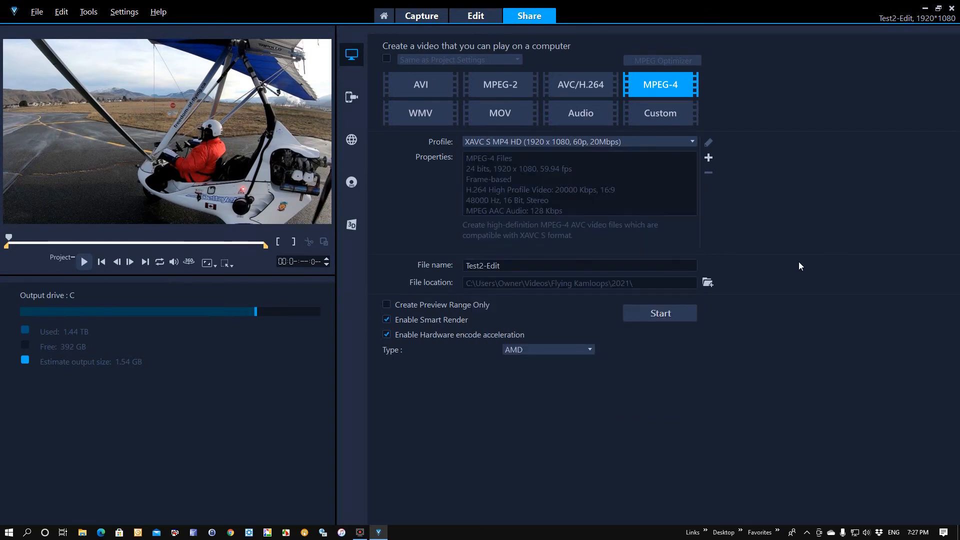
Exit VideoStudio and start Movie Maker.
click(36, 13)
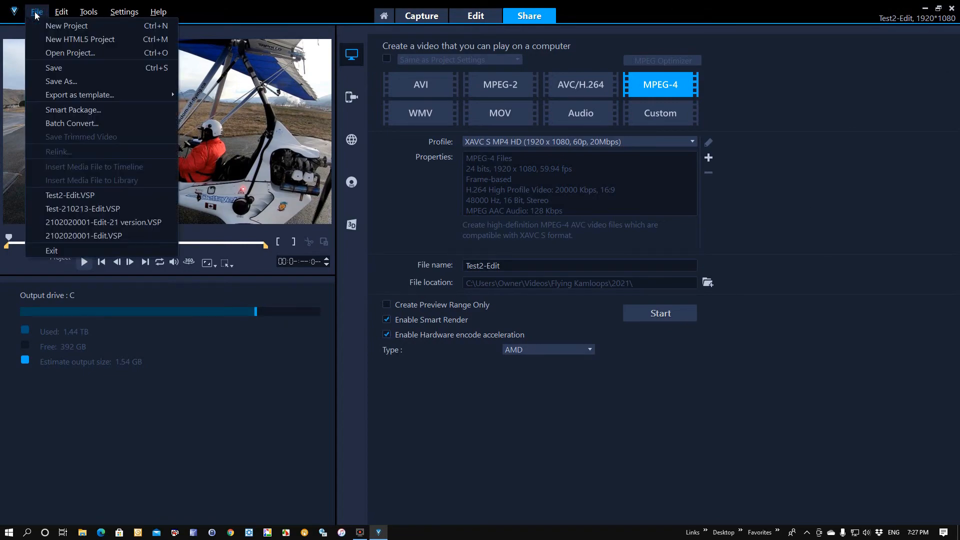
click(52, 257)
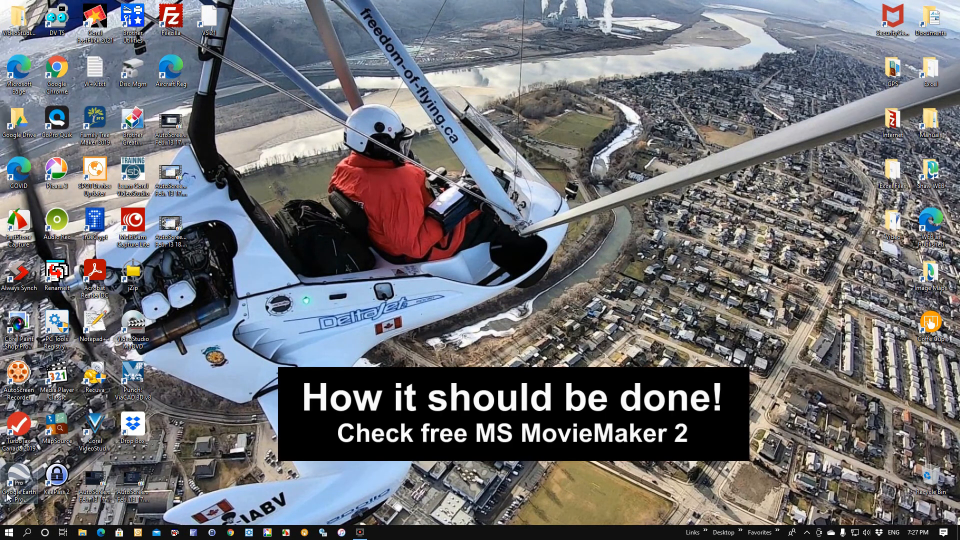
click(9, 532)
click(254, 138)
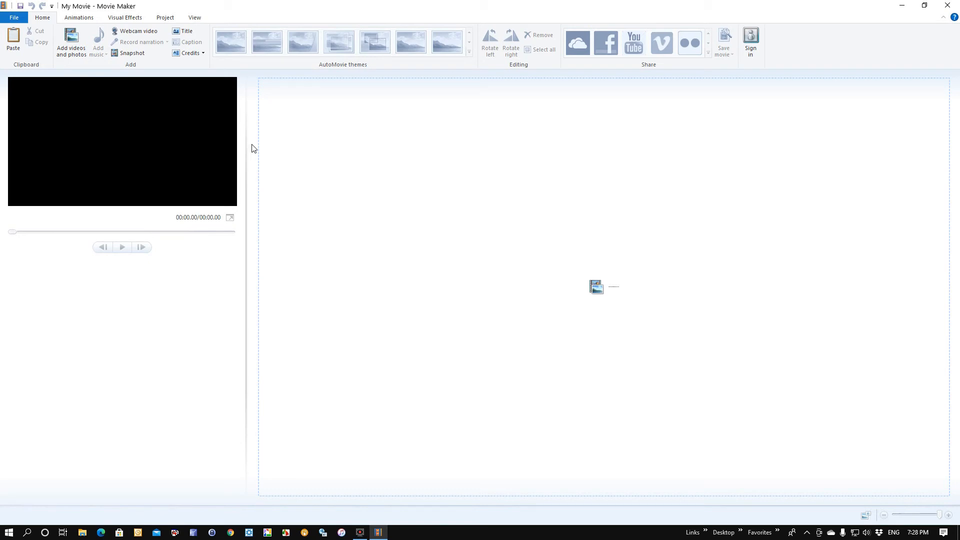
click(72, 36)
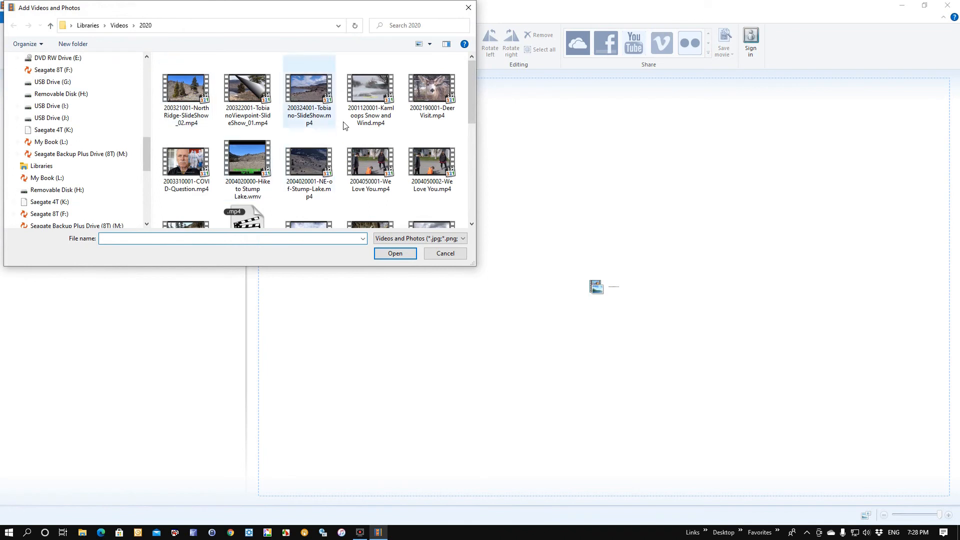
click(188, 90)
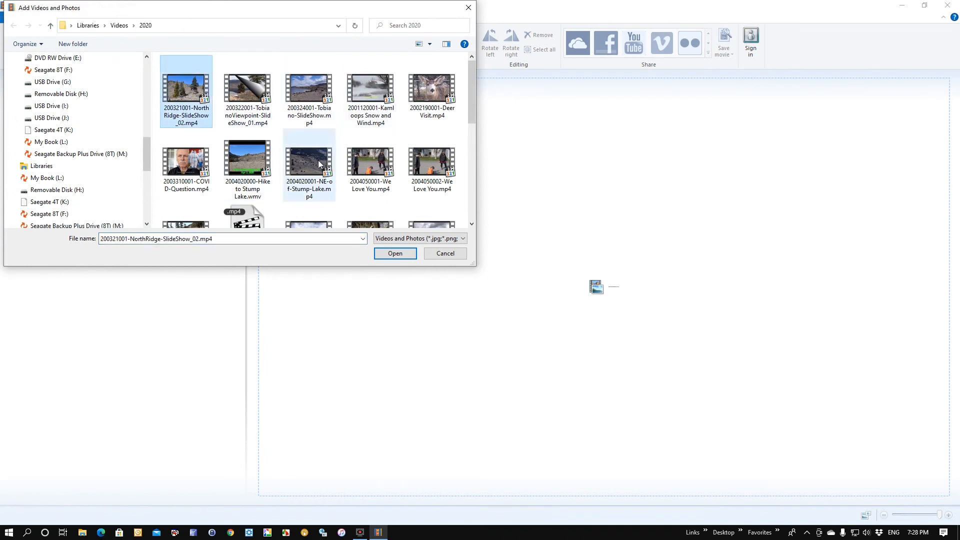
drag(472, 103, 468, 168)
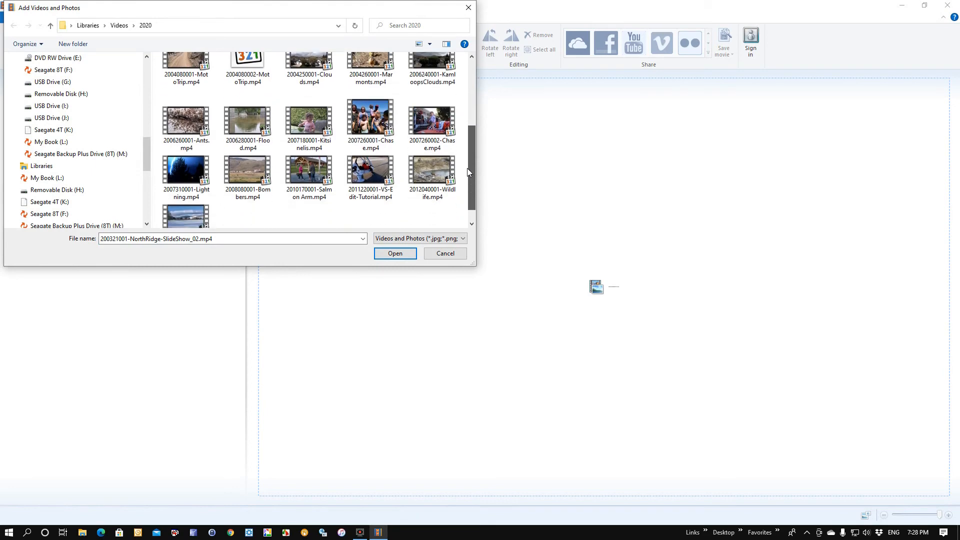
click(186, 172)
ctrl+click(247, 173)
ctrl+click(310, 178)
click(383, 253)
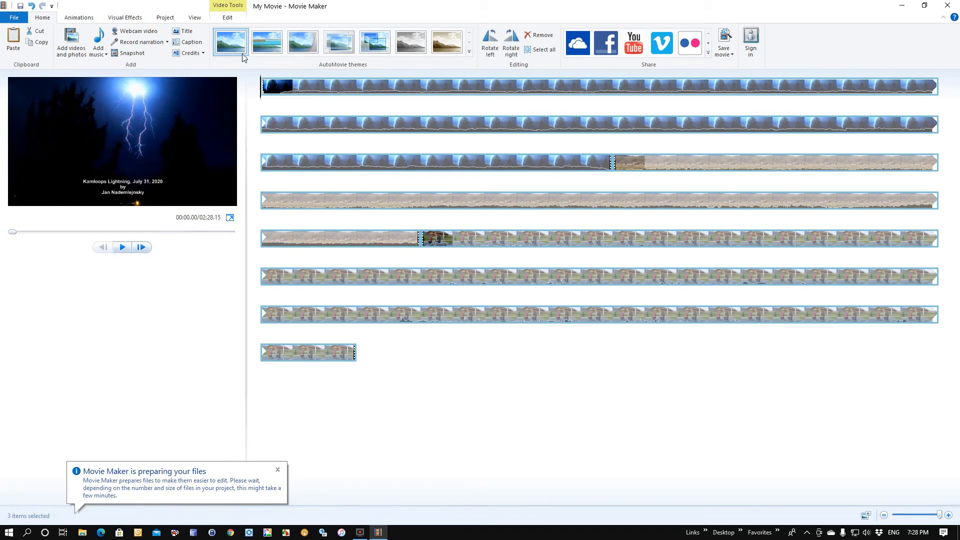
Split the Lightning clip at about 00:03.77.
click(228, 18)
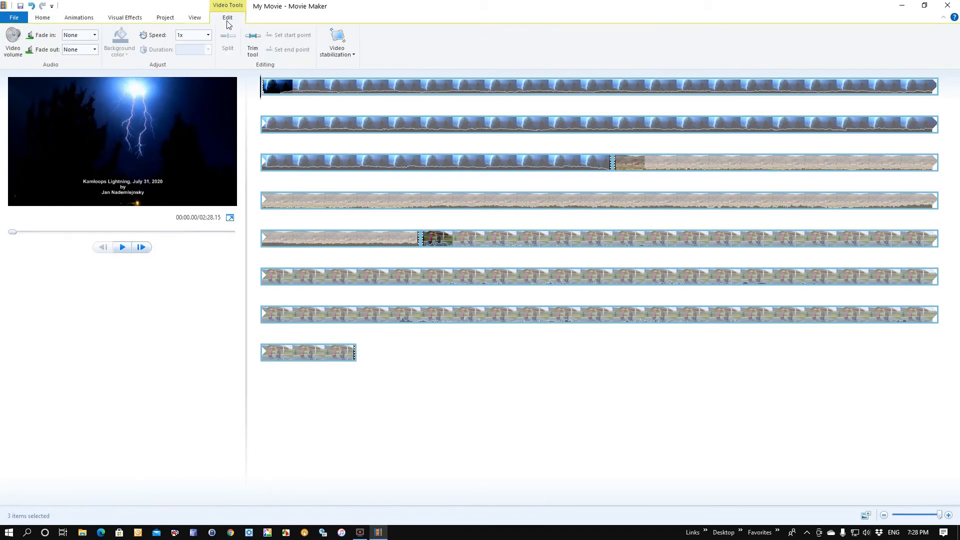
click(261, 76)
drag(261, 76, 348, 79)
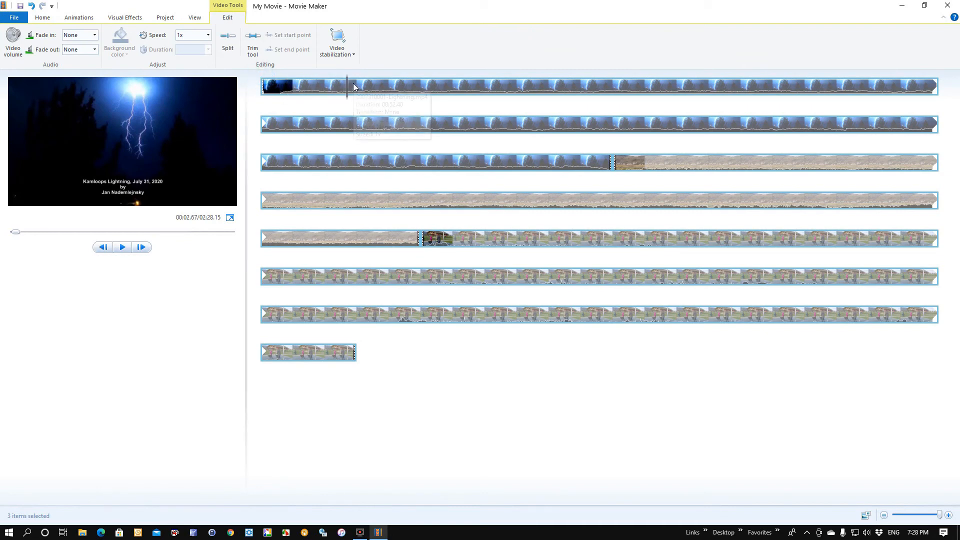
click(347, 79)
click(339, 79)
drag(340, 80, 376, 82)
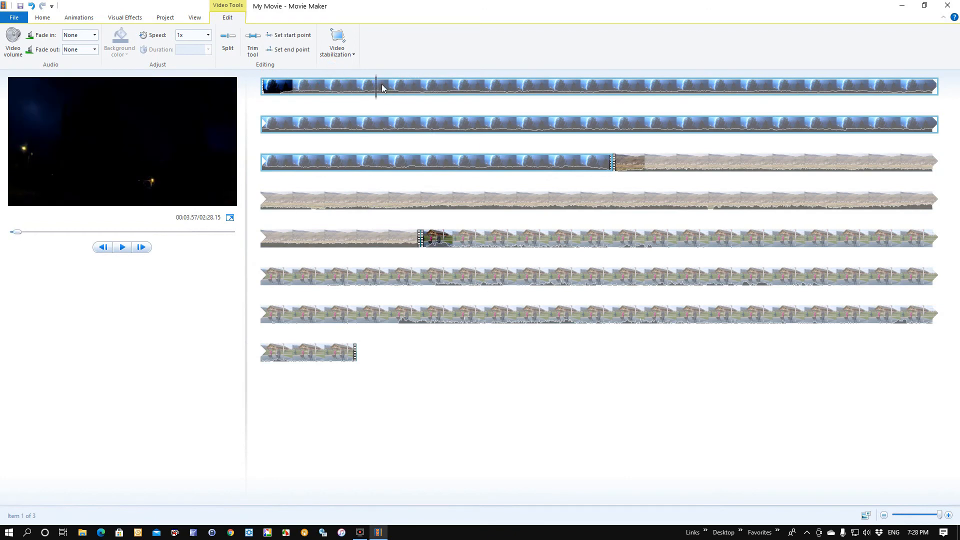
click(358, 84)
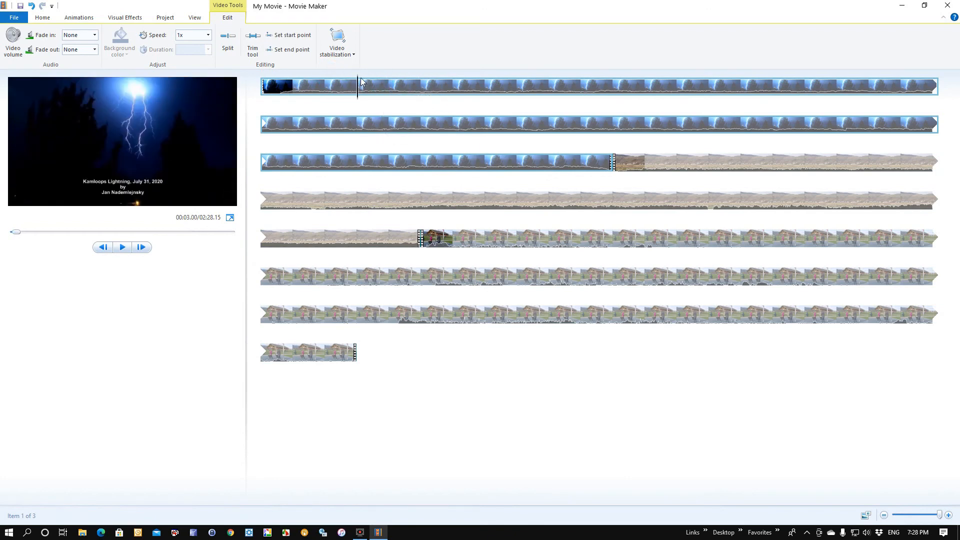
click(383, 86)
right_click(384, 86)
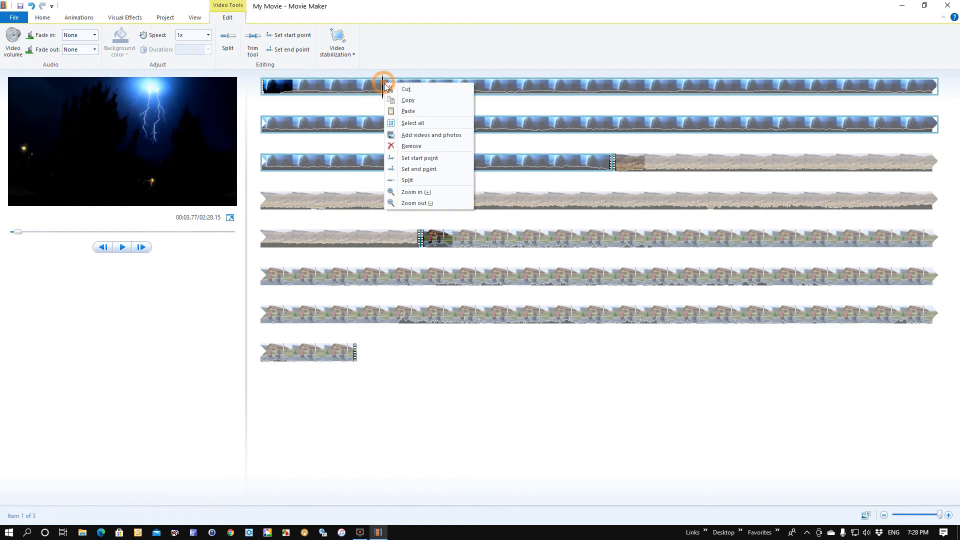
click(408, 180)
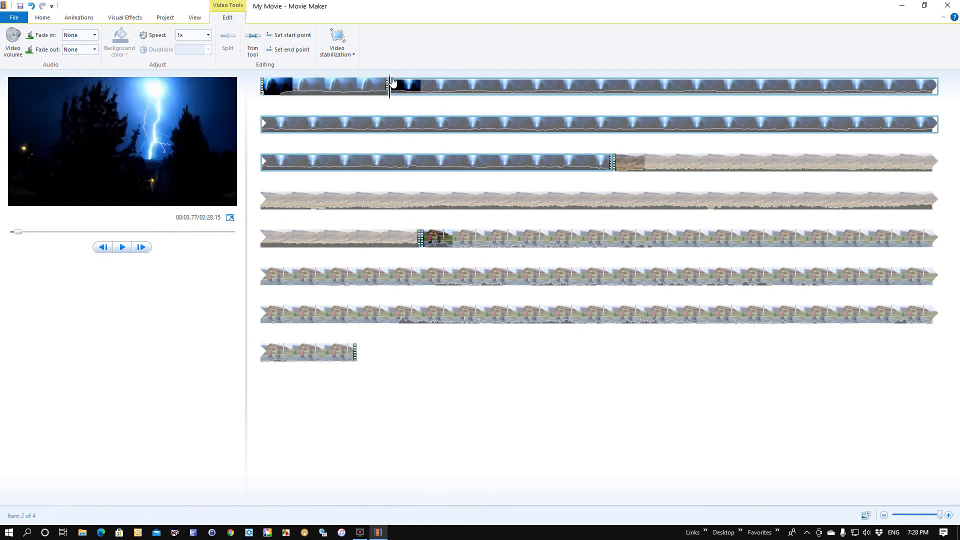
Set the start point of the second Lightning piece at about 00:07.57 on the movie timeline.
drag(390, 79, 512, 79)
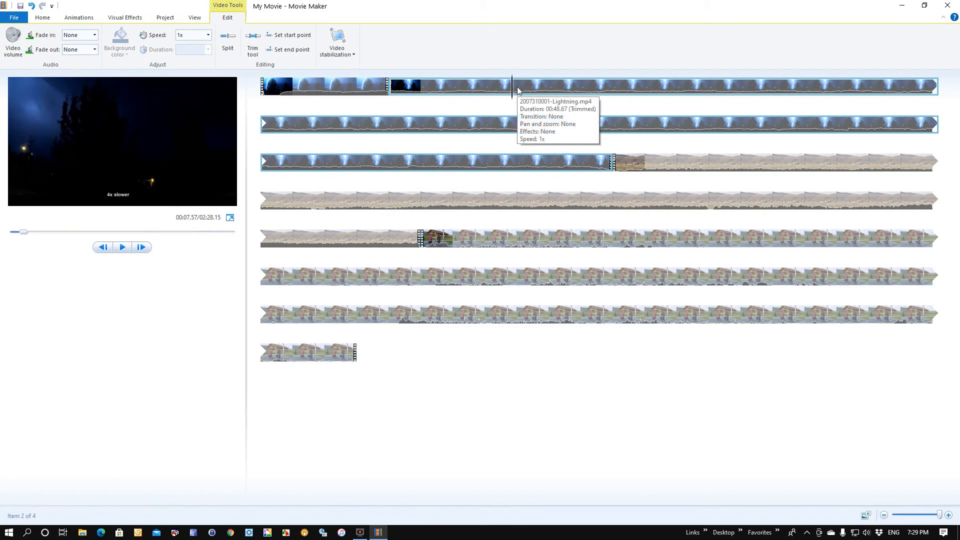
right_click(519, 89)
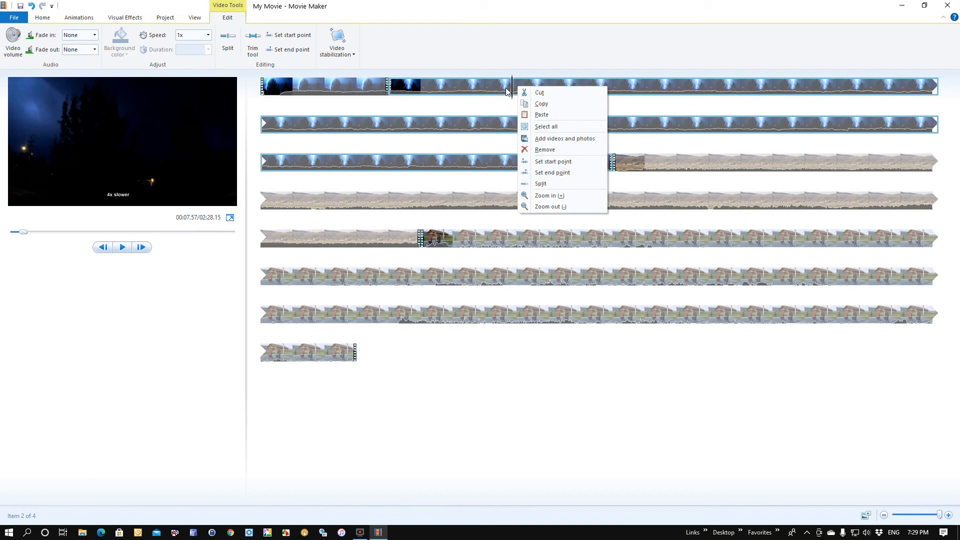
click(560, 162)
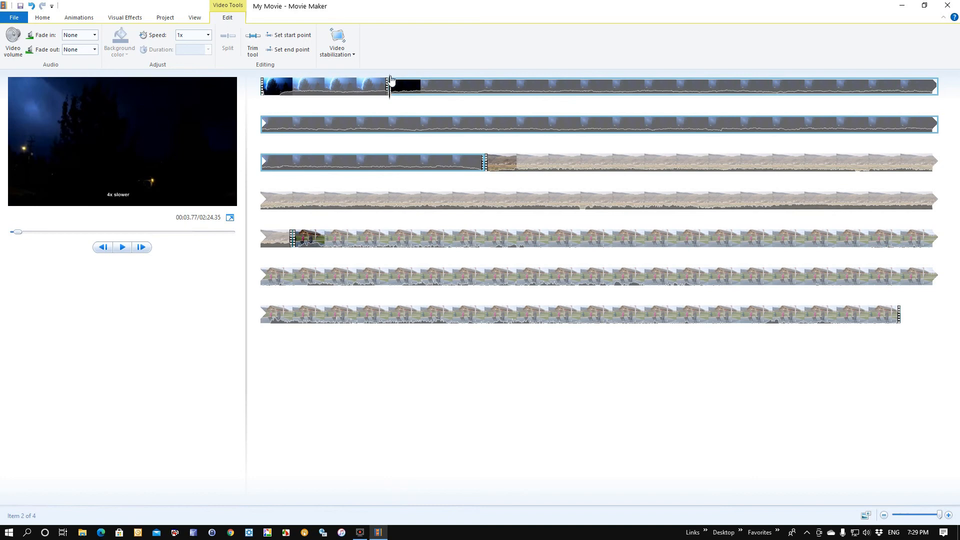
Split the second Lightning piece at about 00:10.63.
click(526, 78)
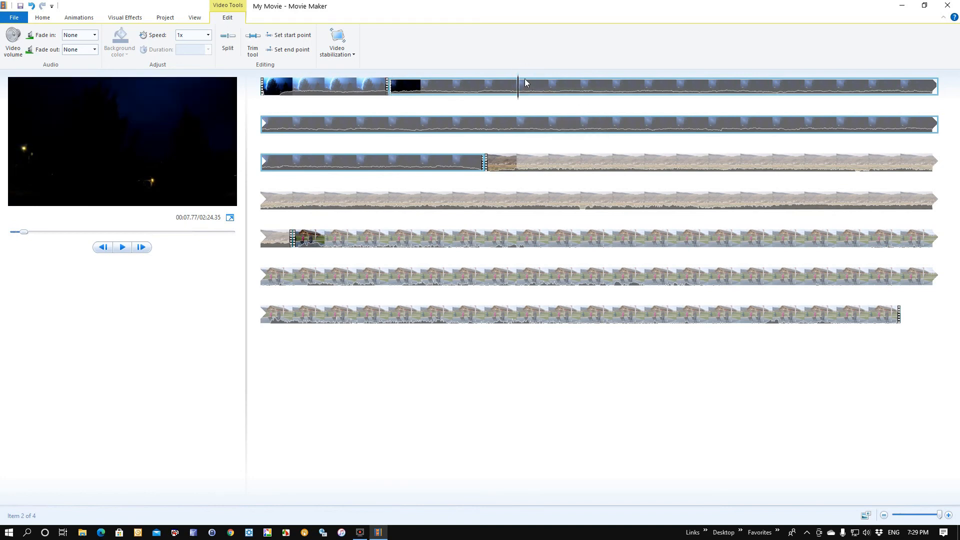
click(610, 90)
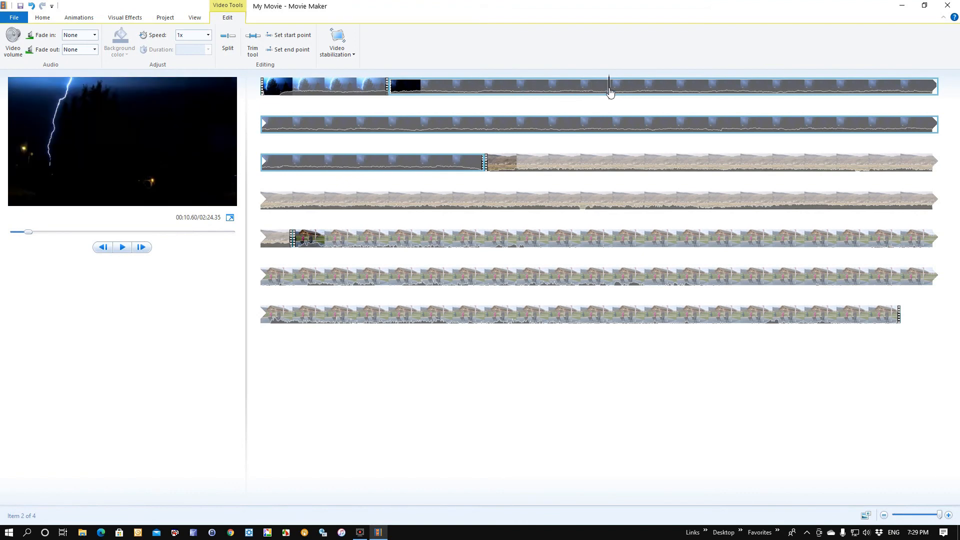
right_click(612, 86)
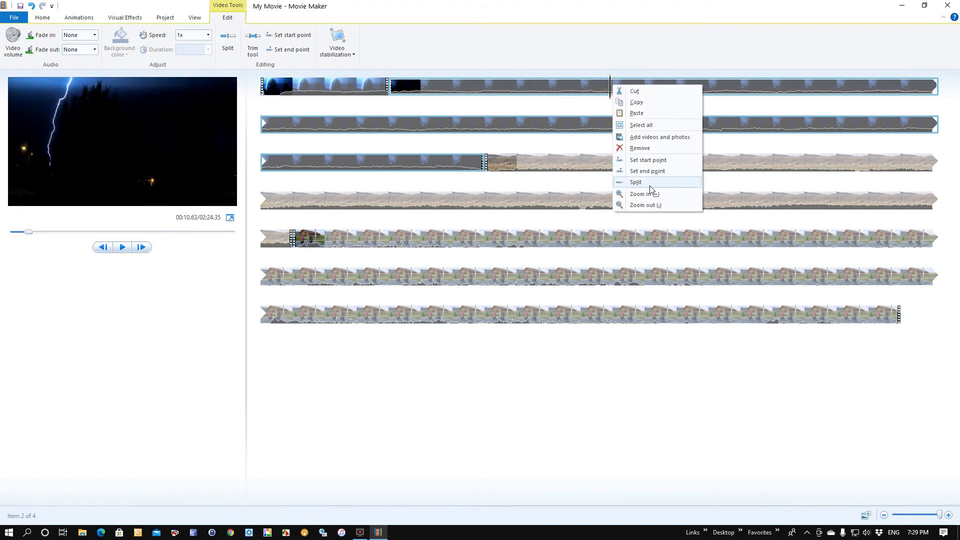
click(649, 184)
Set the end point of the third Lightning piece at about 00:18.63 on the movie timeline.
click(614, 75)
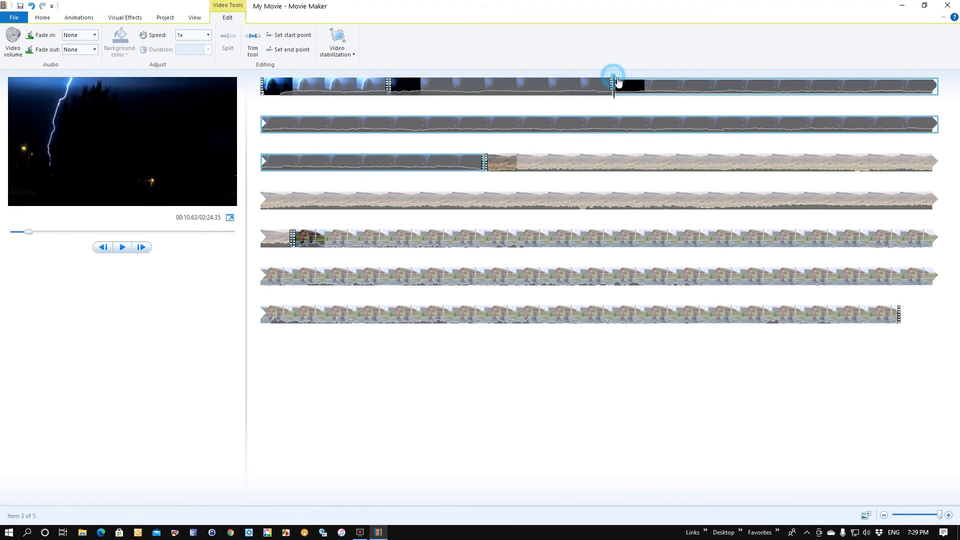
drag(618, 81, 870, 82)
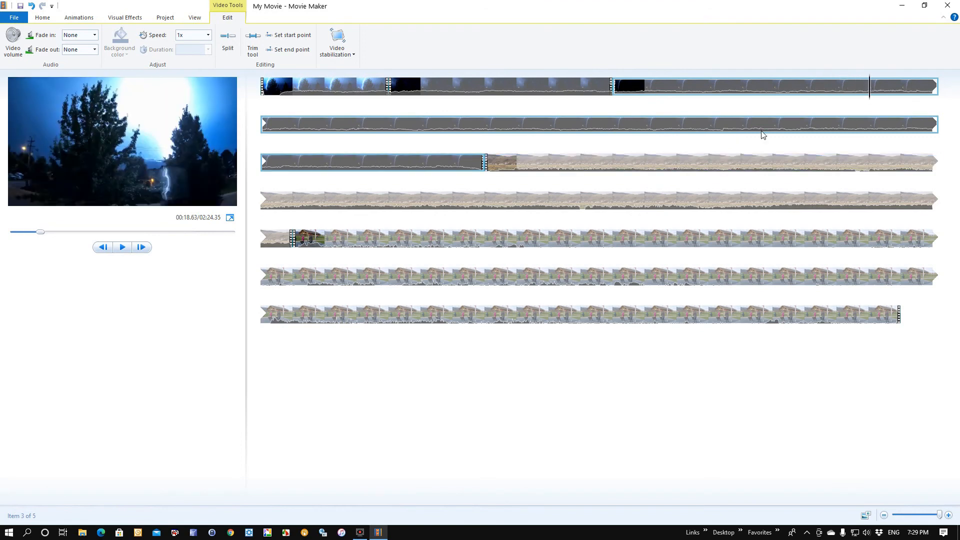
right_click(875, 83)
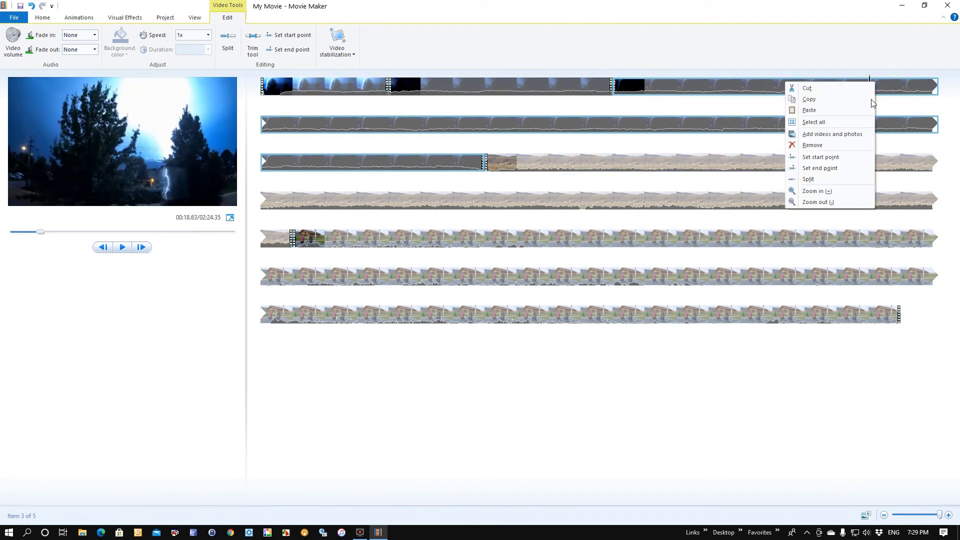
click(824, 168)
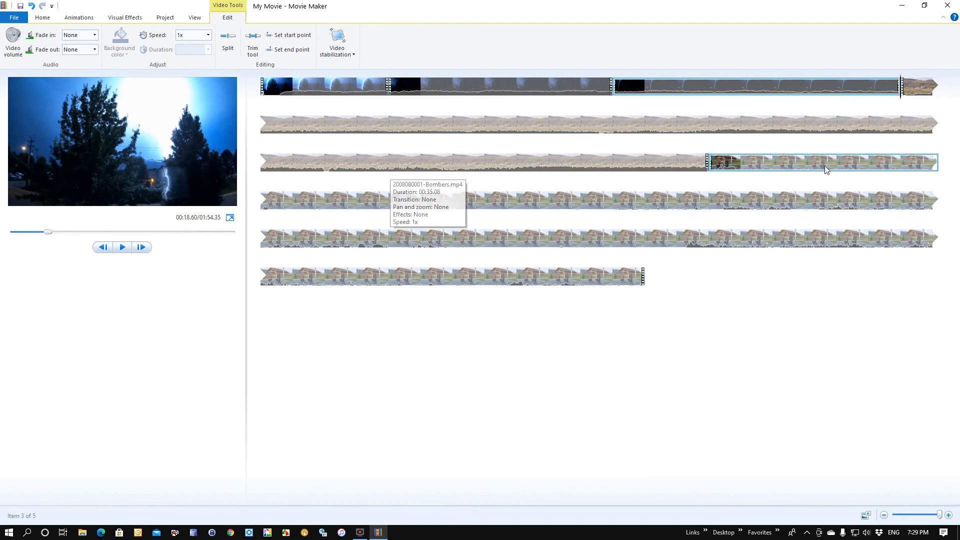
Split the Salmon Arm clip into five pieces at about 00:55.73, 01:04.70, 01:11.67 and 01:25.60.
click(775, 166)
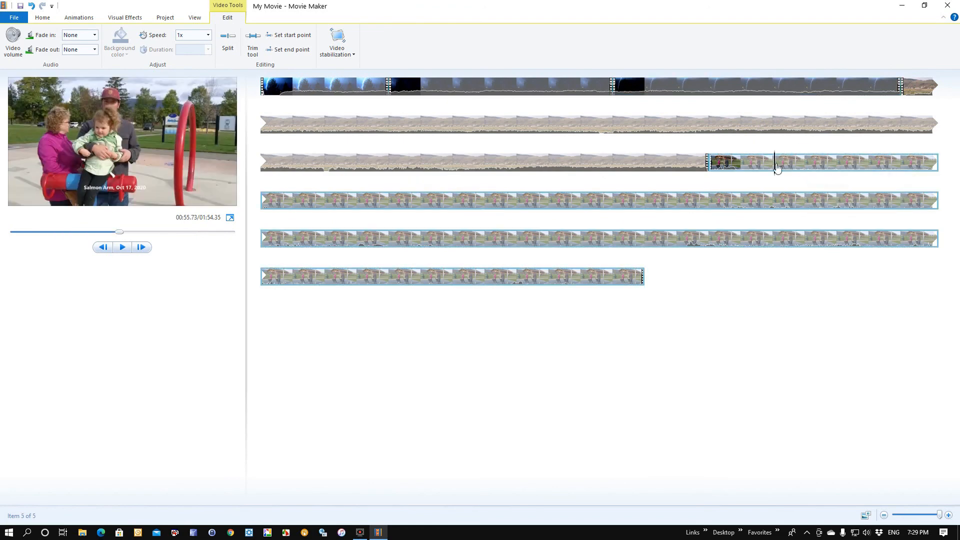
click(228, 40)
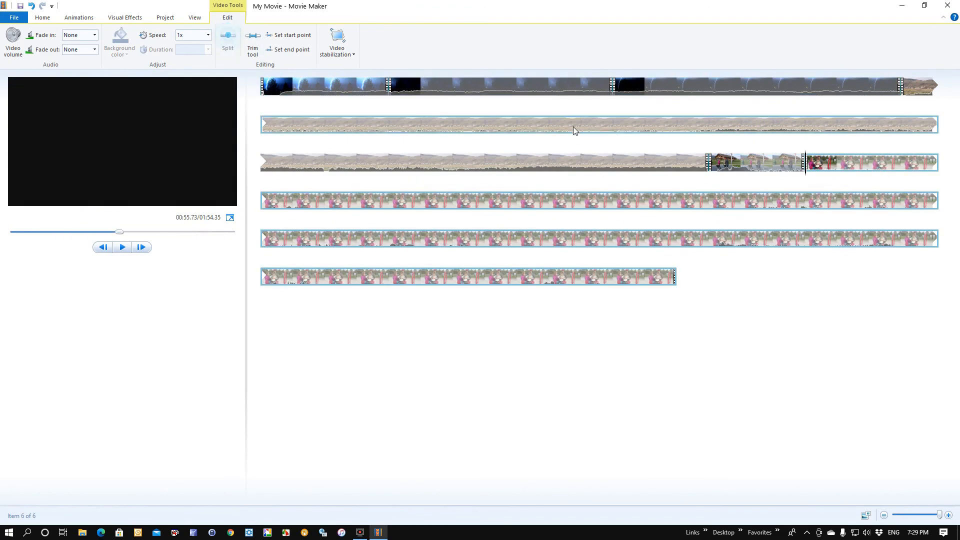
click(422, 201)
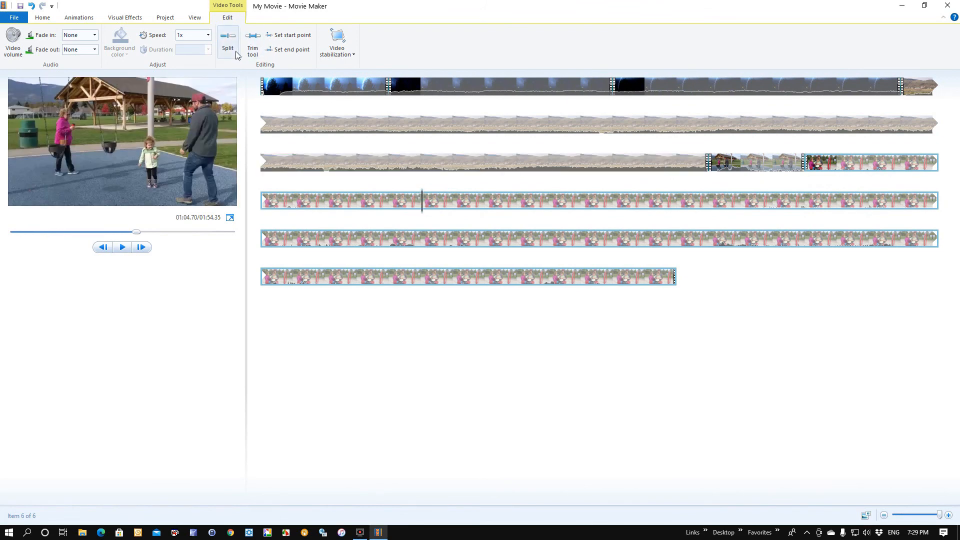
click(228, 39)
click(651, 199)
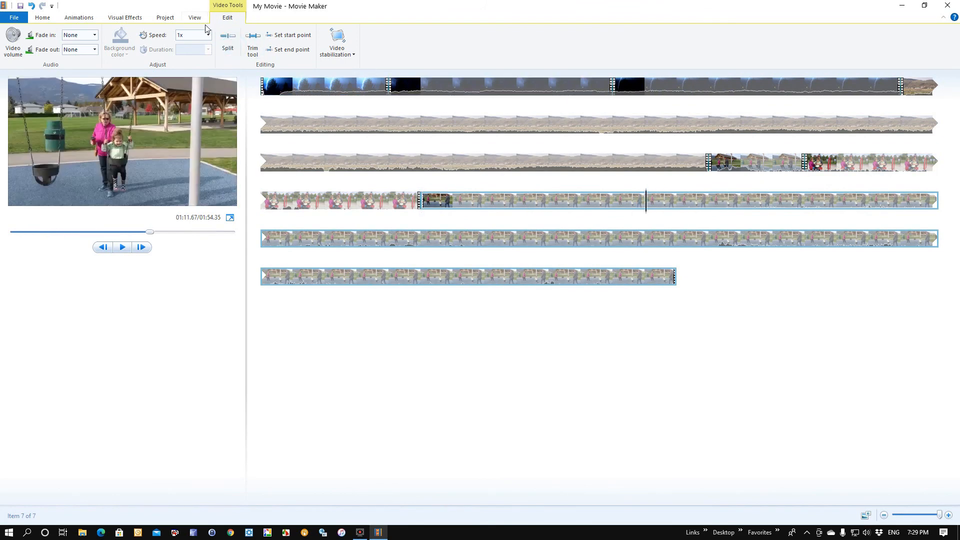
click(235, 38)
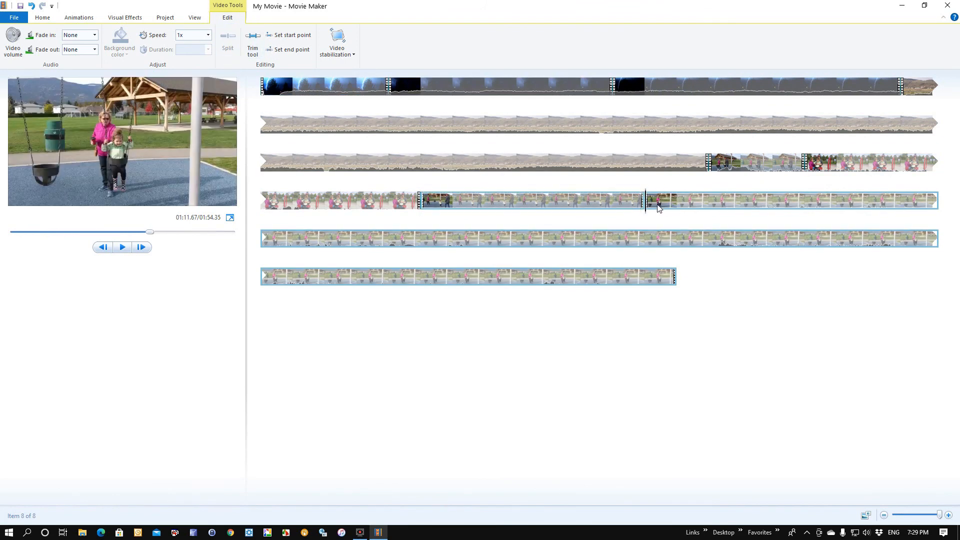
click(423, 240)
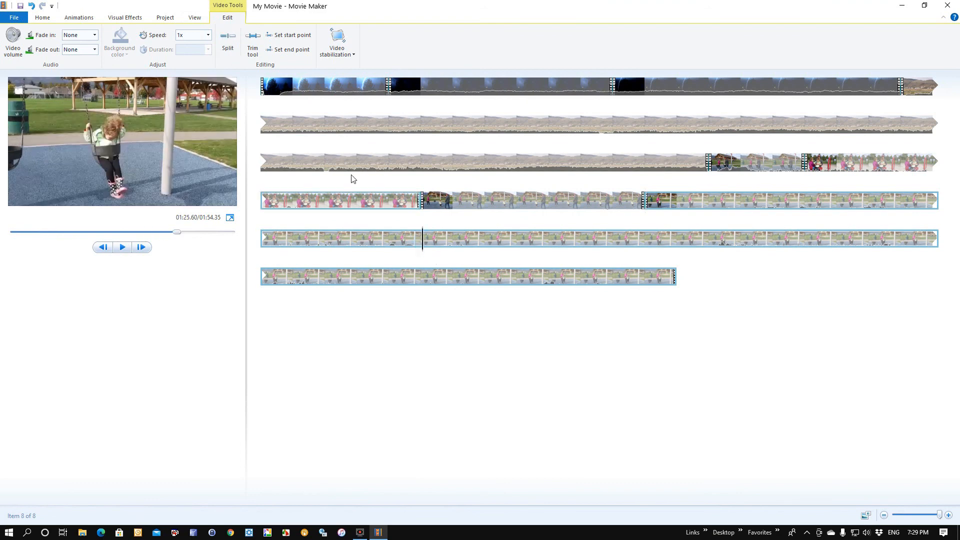
click(228, 38)
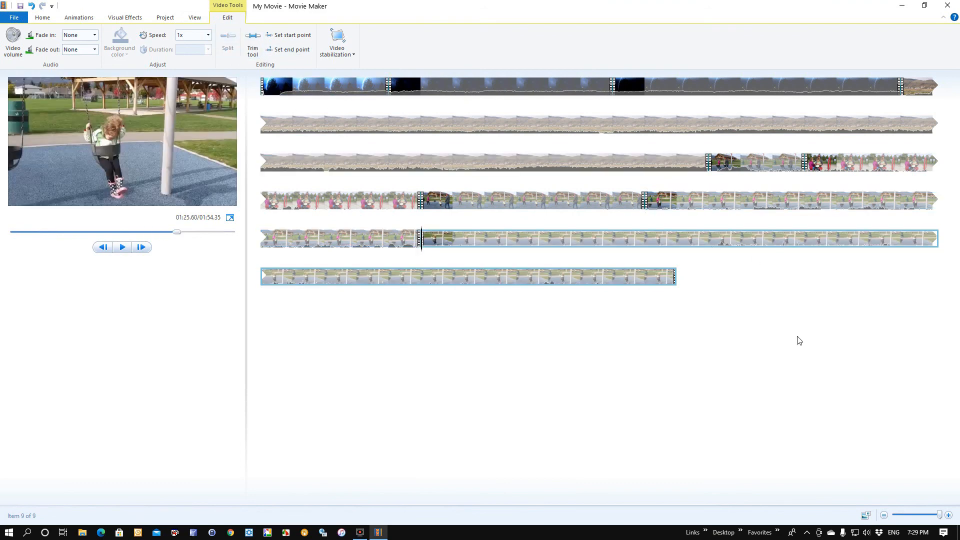
Set the playback speed of the first, third and fifth Salmon Arm pieces to 4x together.
click(744, 162)
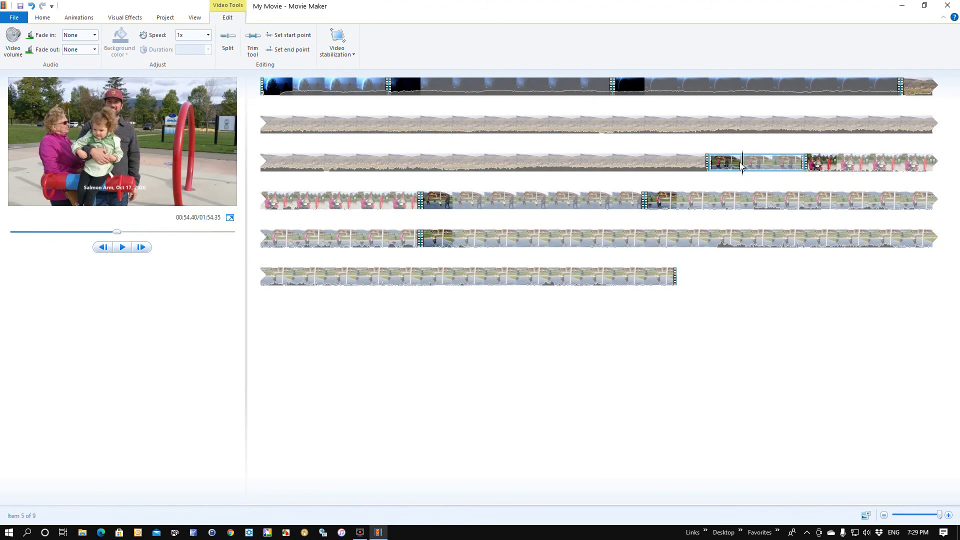
ctrl+click(487, 200)
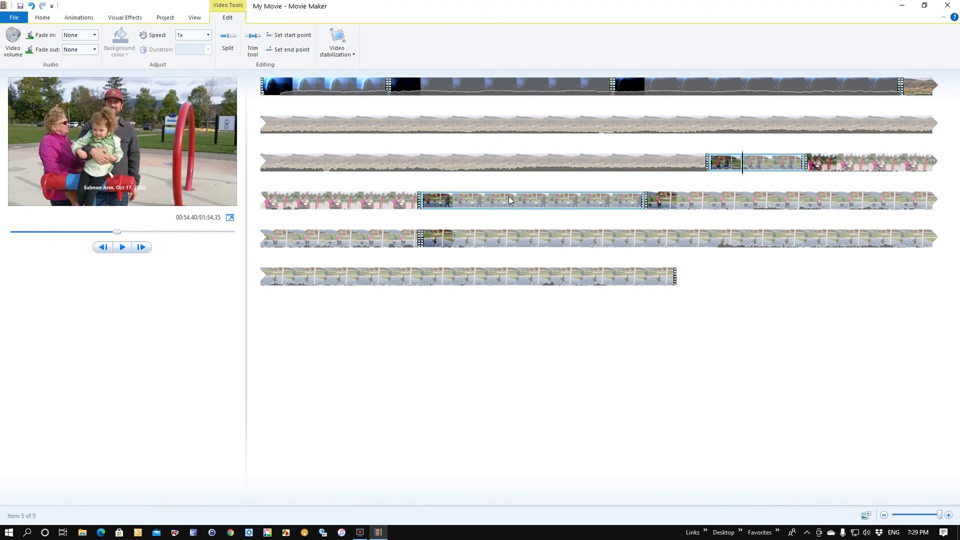
ctrl+click(454, 275)
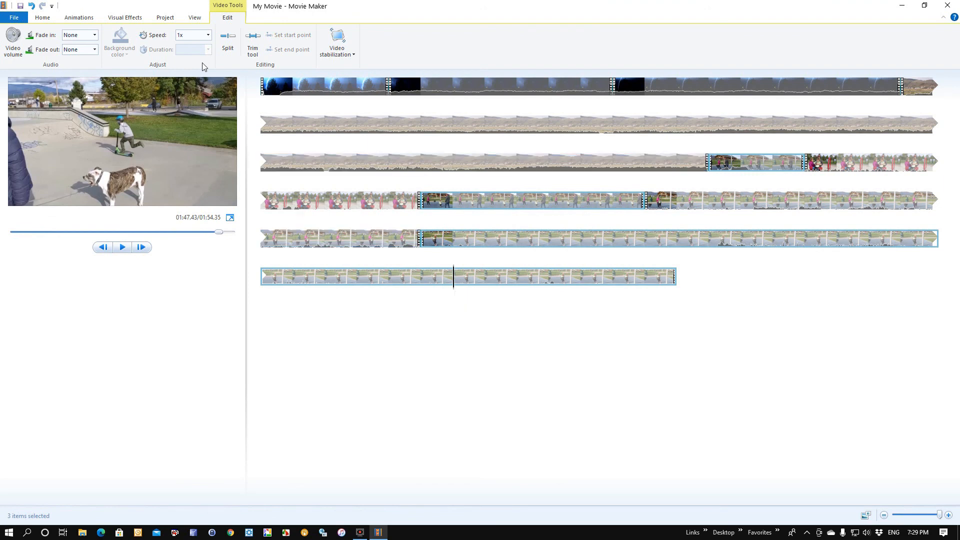
click(208, 34)
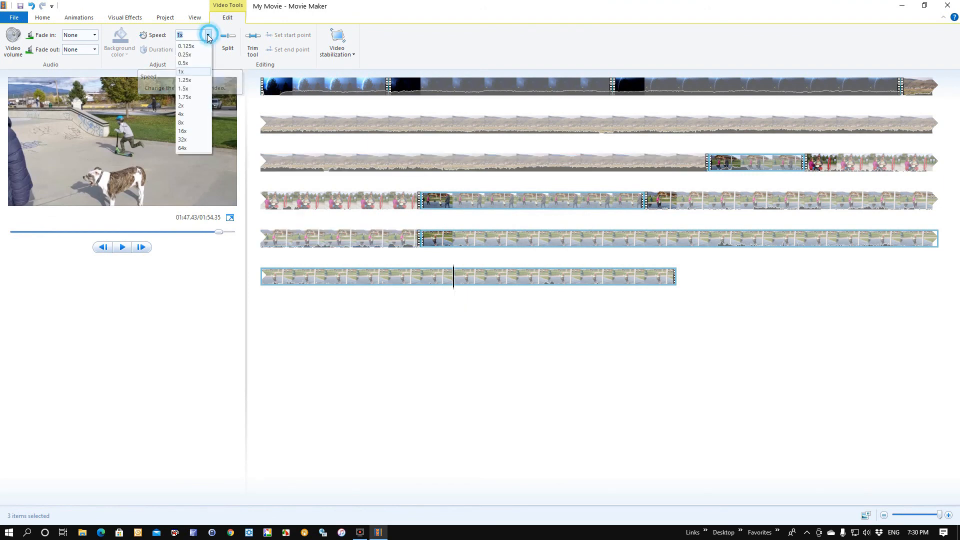
click(182, 114)
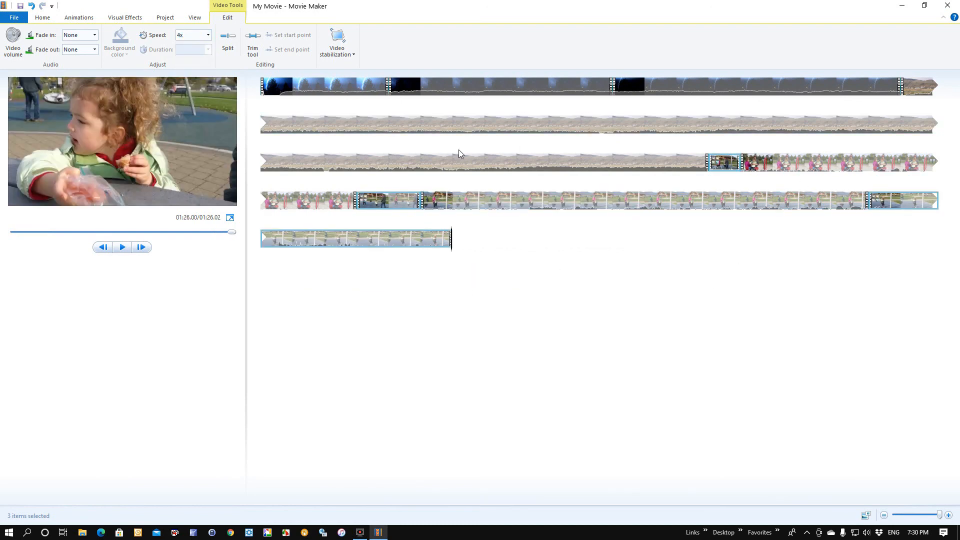
Set the playback speed of the Bombers clip to 64x.
click(454, 131)
click(208, 35)
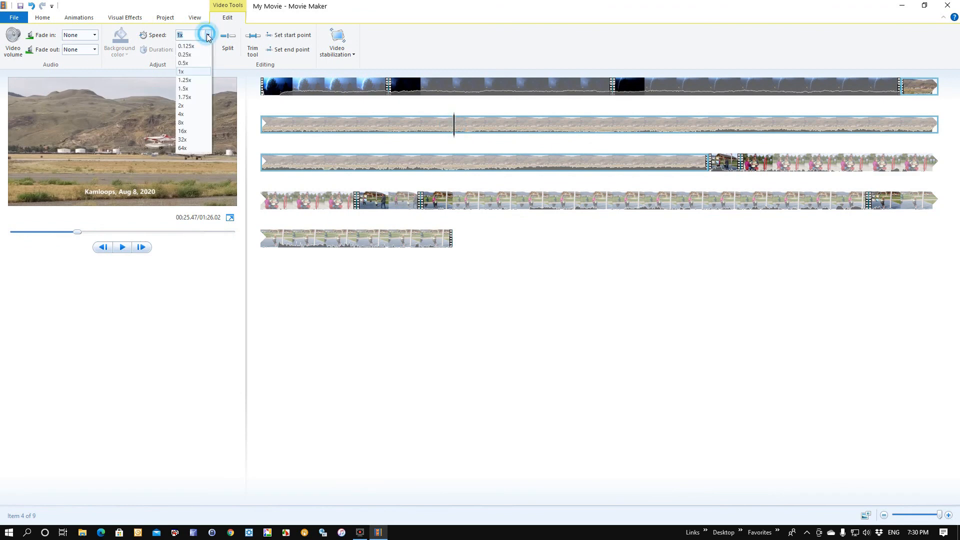
click(189, 148)
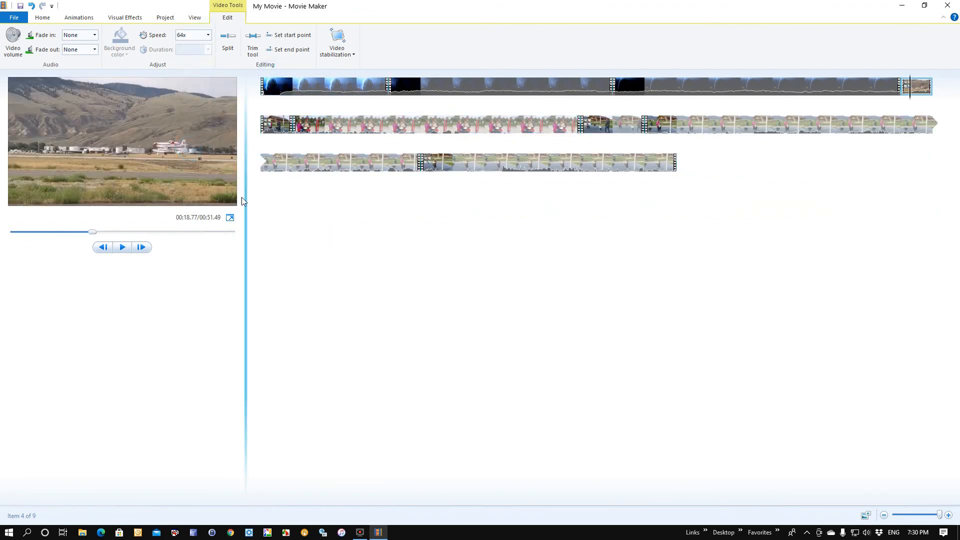
Preview the edited movie from the first Lightning piece, stop playback and close Movie Maker.
click(122, 246)
click(288, 87)
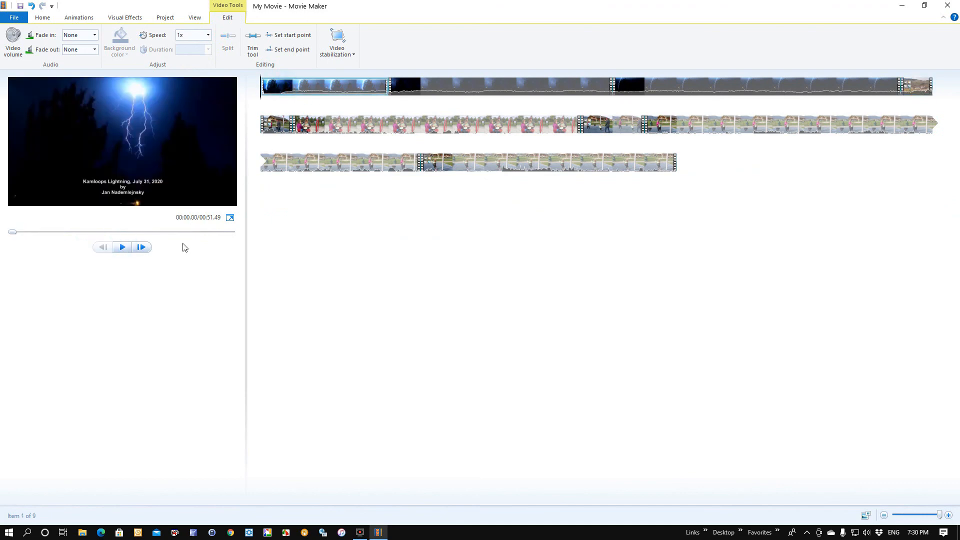
click(123, 247)
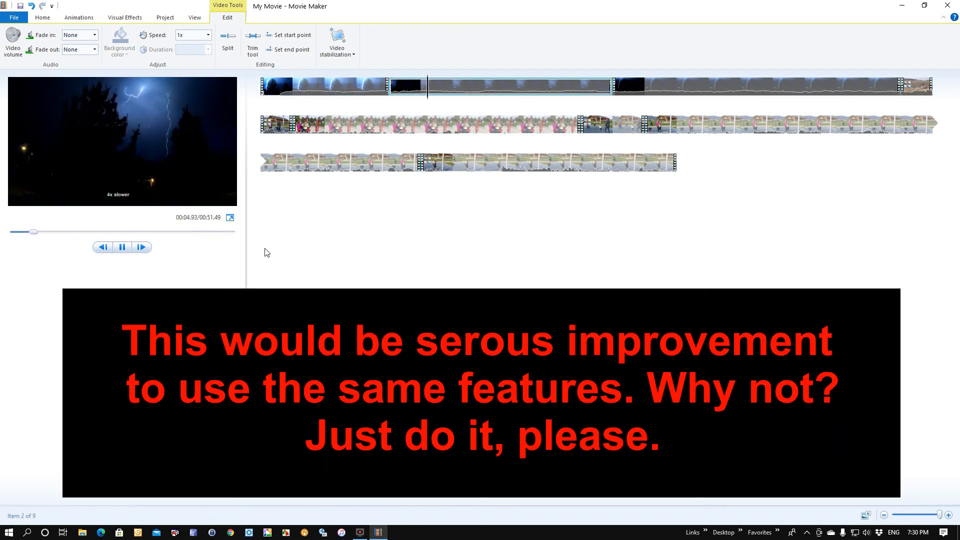
click(122, 247)
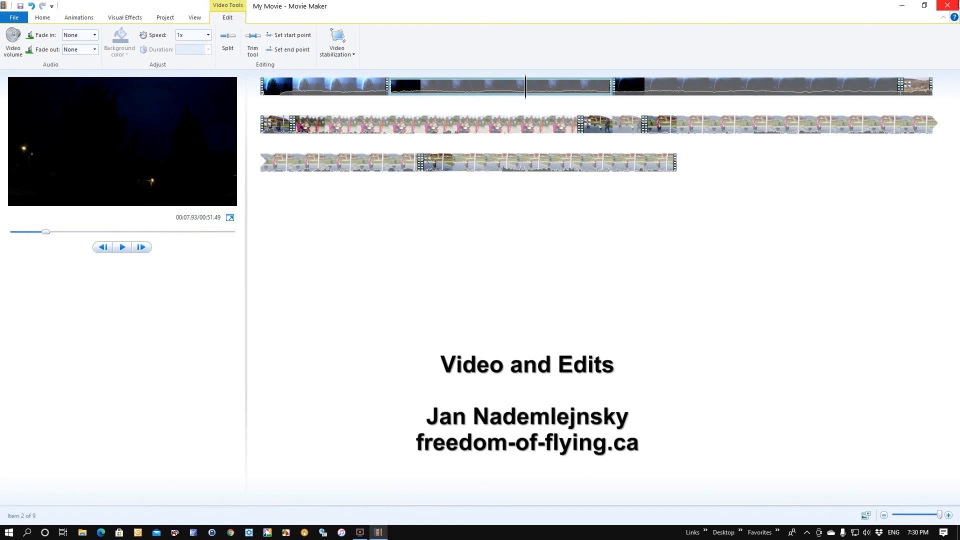
click(949, 6)
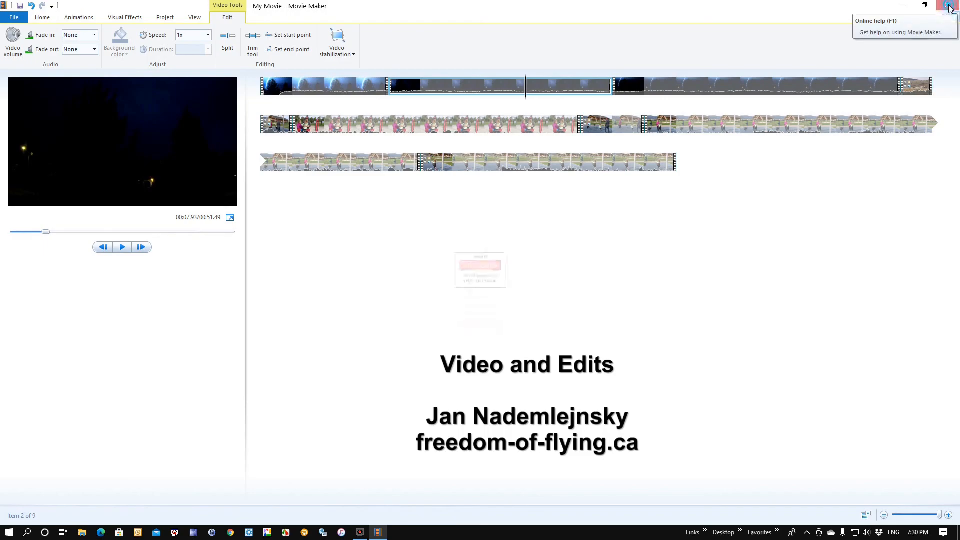